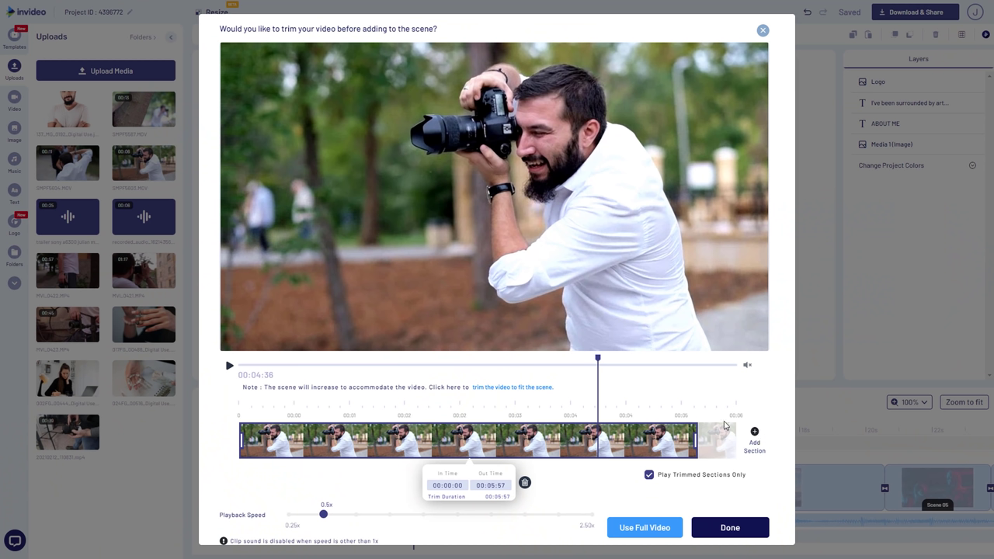
# Step: Trim the photographer clip to about three seconds from a later section and confirm it
pyautogui.click(525, 387)
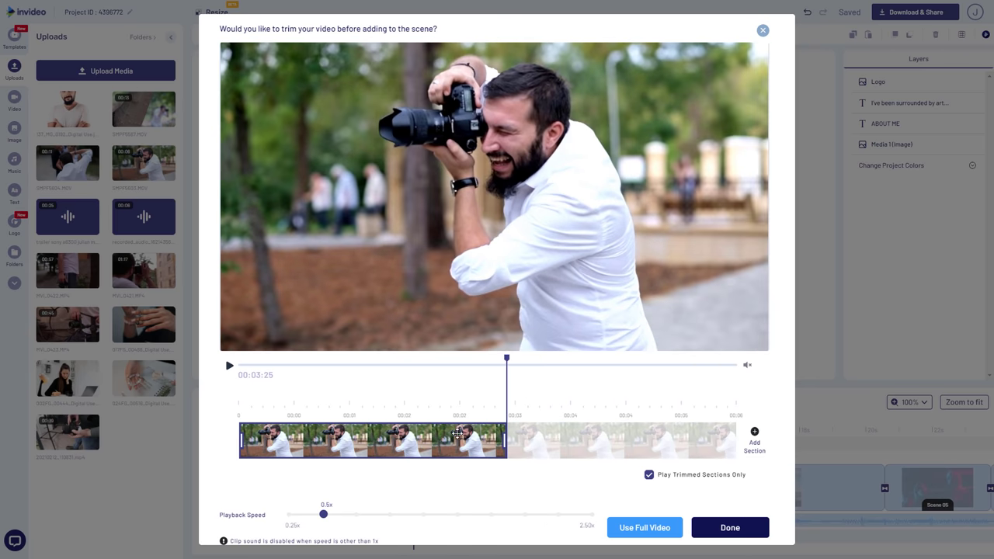
pyautogui.moveTo(458, 435); pyautogui.dragTo(609, 452)
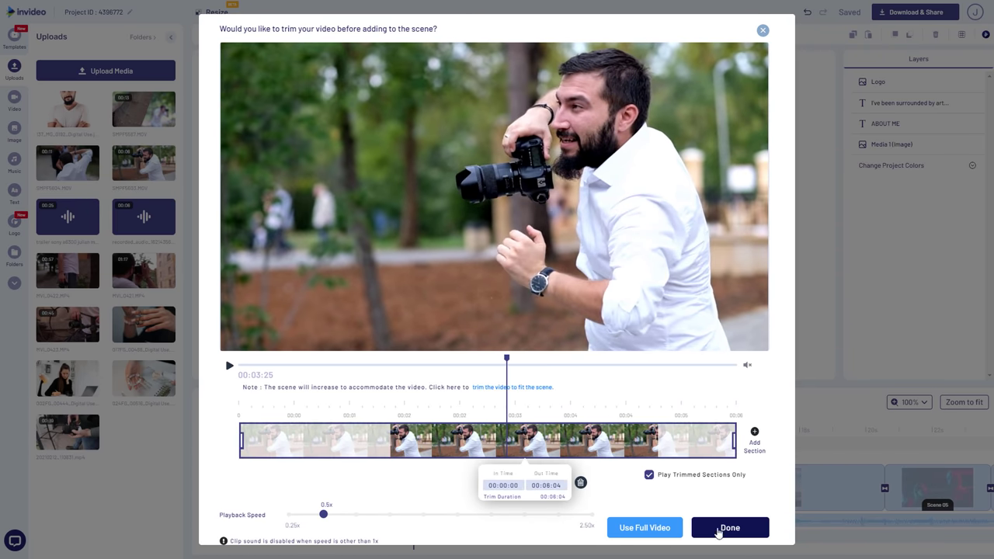
pyautogui.click(730, 528)
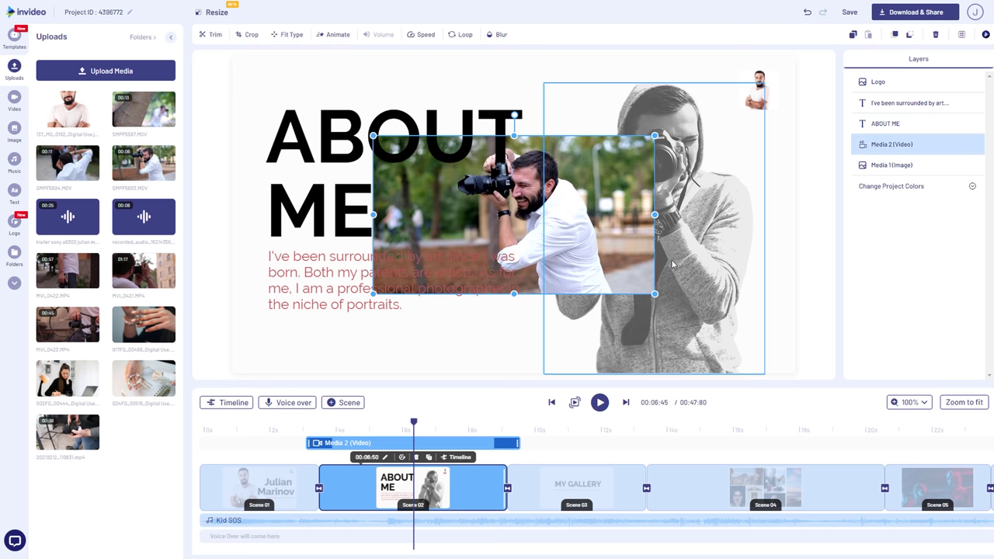
# Step: Delete the original Media 1 photo and resize the video to cover the whole canvas
pyautogui.click(703, 266)
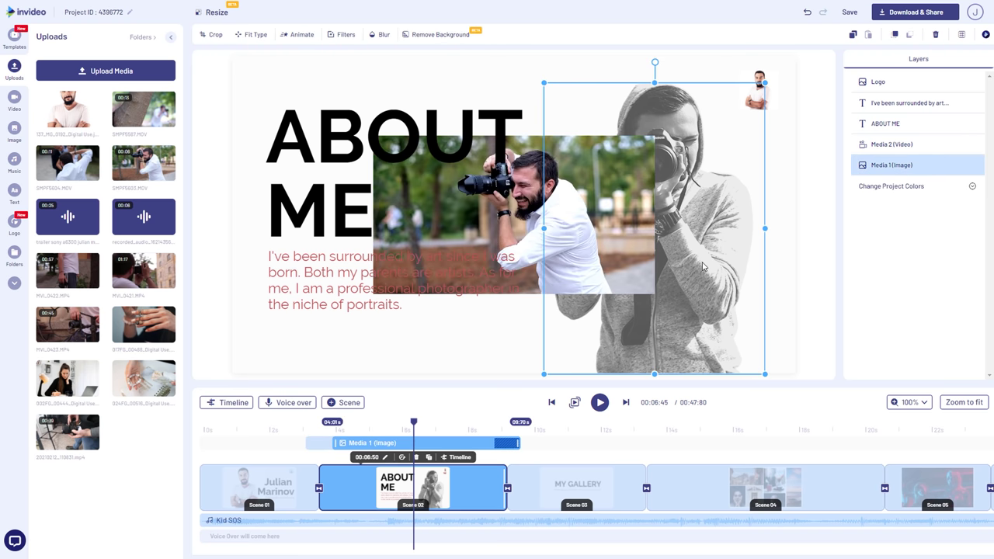
pyautogui.press('Delete')
pyautogui.moveTo(512, 208); pyautogui.dragTo(424, 155)
pyautogui.moveTo(515, 215); pyautogui.dragTo(820, 368)
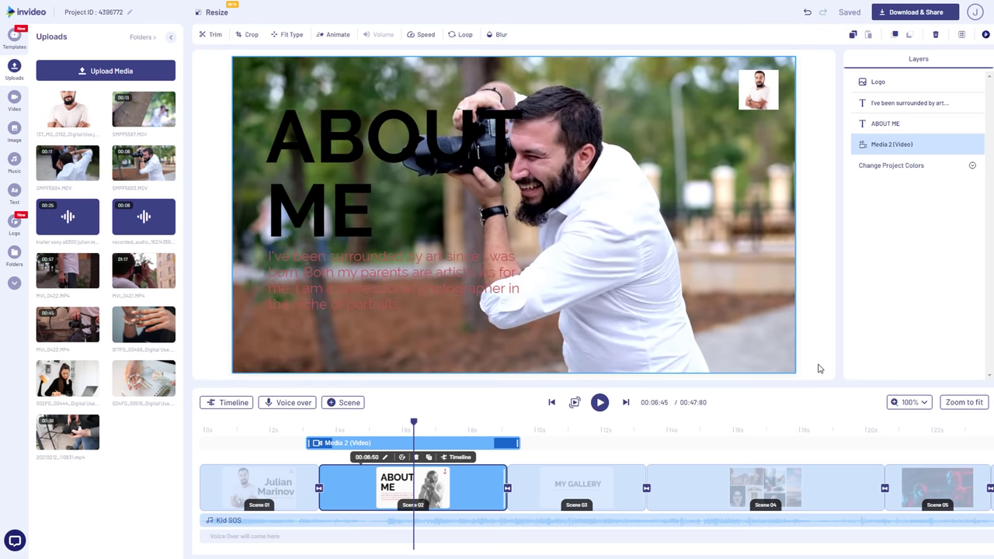
pyautogui.click(820, 368)
pyautogui.click(336, 149)
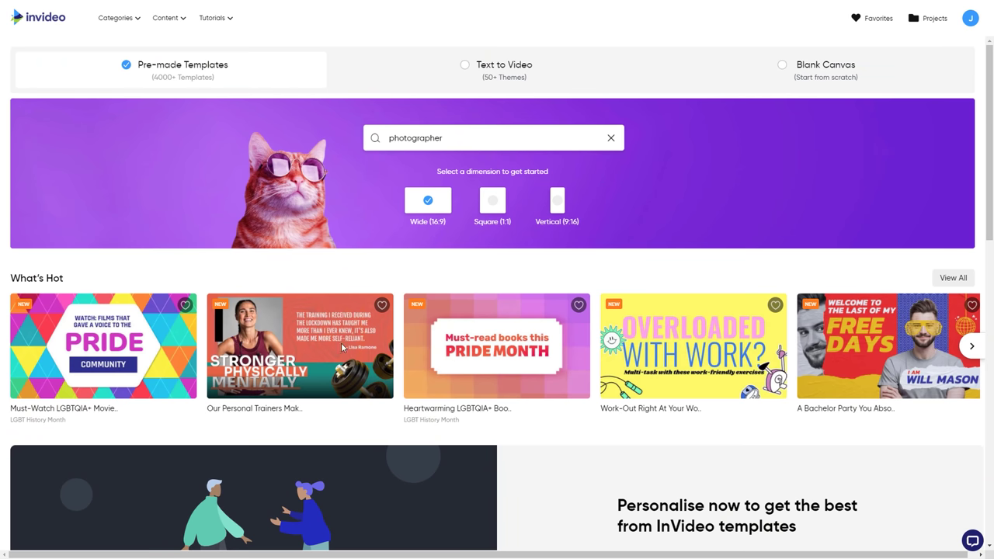
# Step: Browse the template rows and Top Categories, then filter templates to Square (1:1)
pyautogui.scroll(-4, 427, 369)
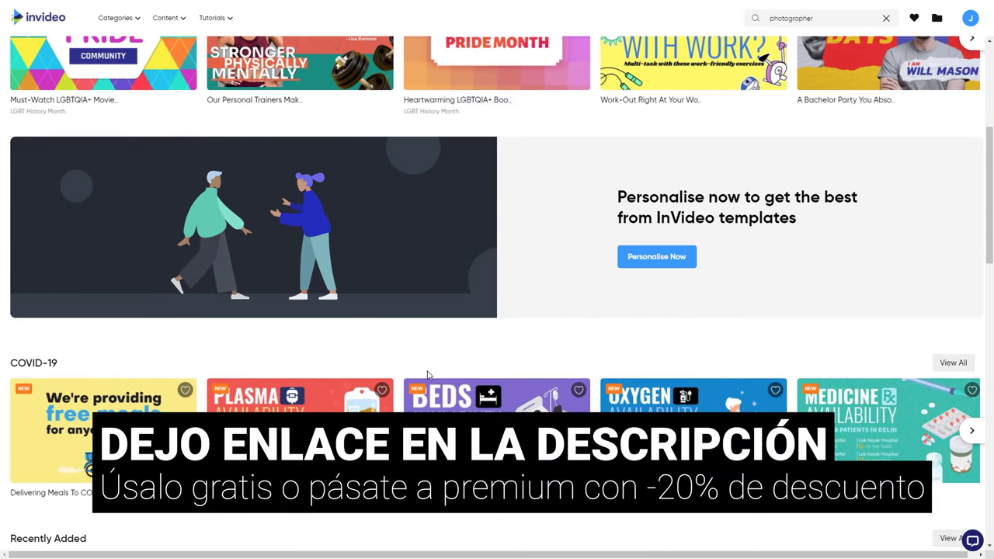
pyautogui.scroll(-6, 427, 376)
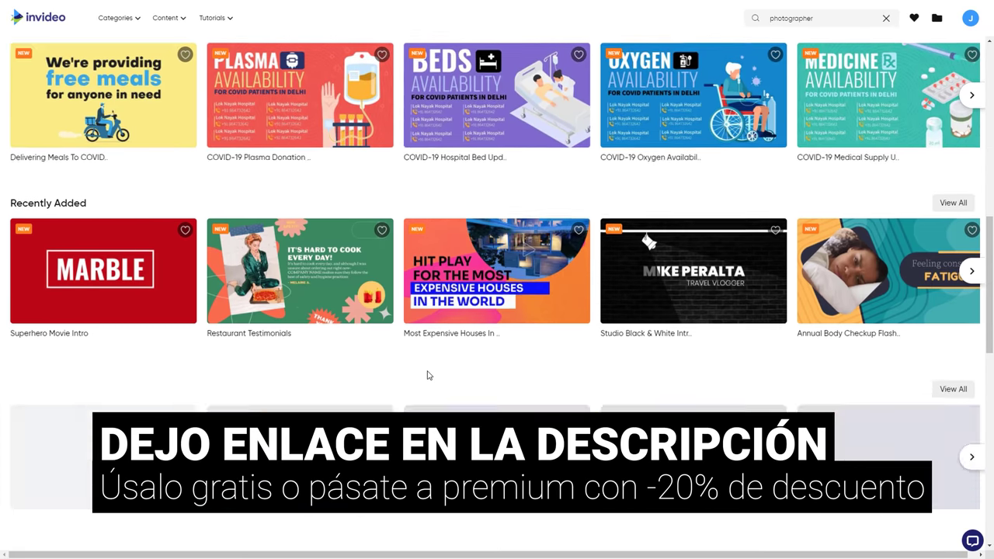
pyautogui.scroll(-2, 442, 272)
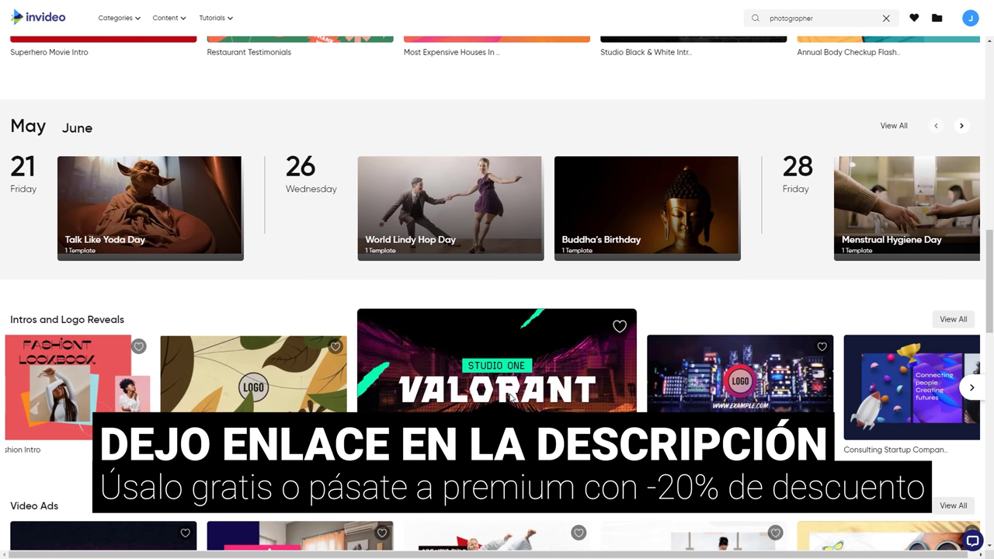
pyautogui.scroll(-4, 719, 260)
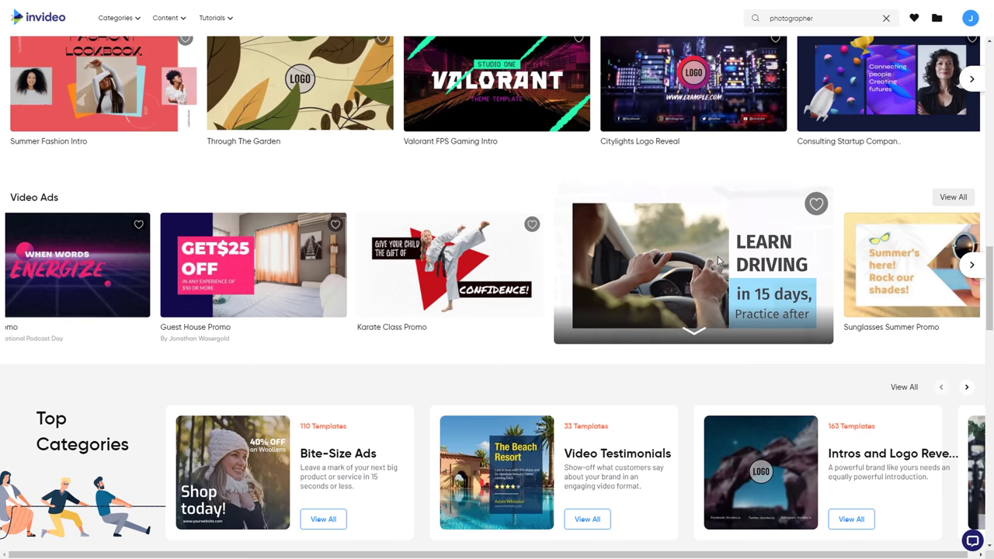
pyautogui.scroll(-3, 424, 432)
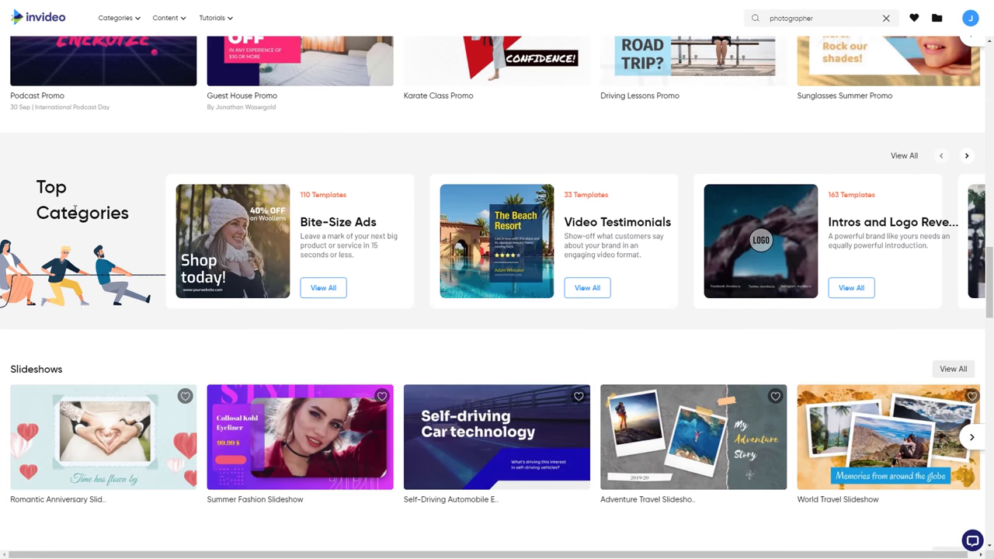
pyautogui.moveTo(231, 242)
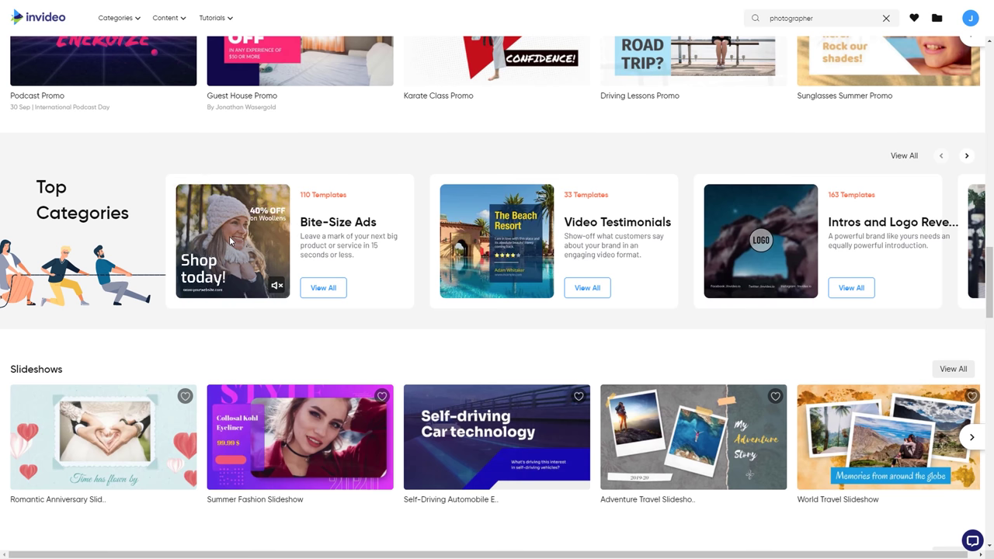
pyautogui.moveTo(476, 247)
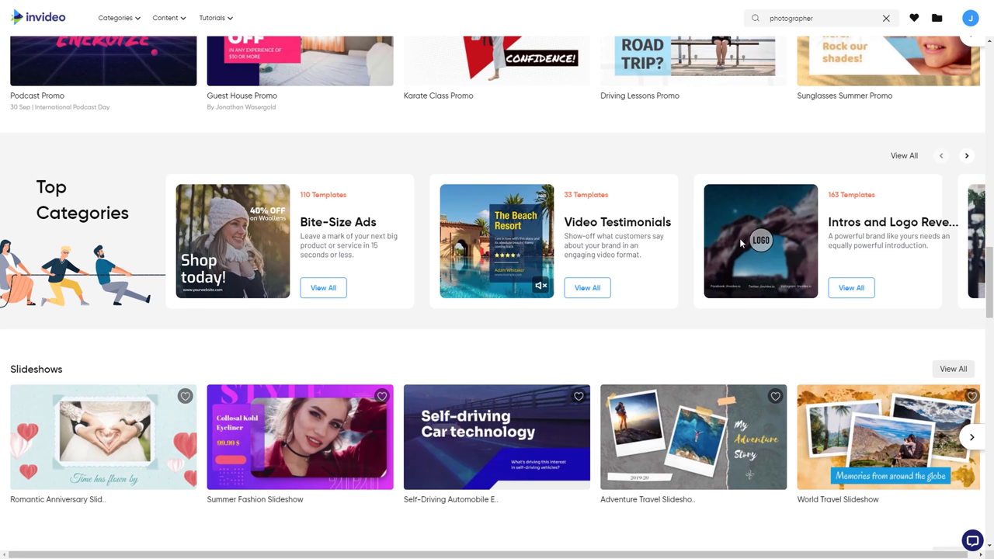
pyautogui.moveTo(819, 243)
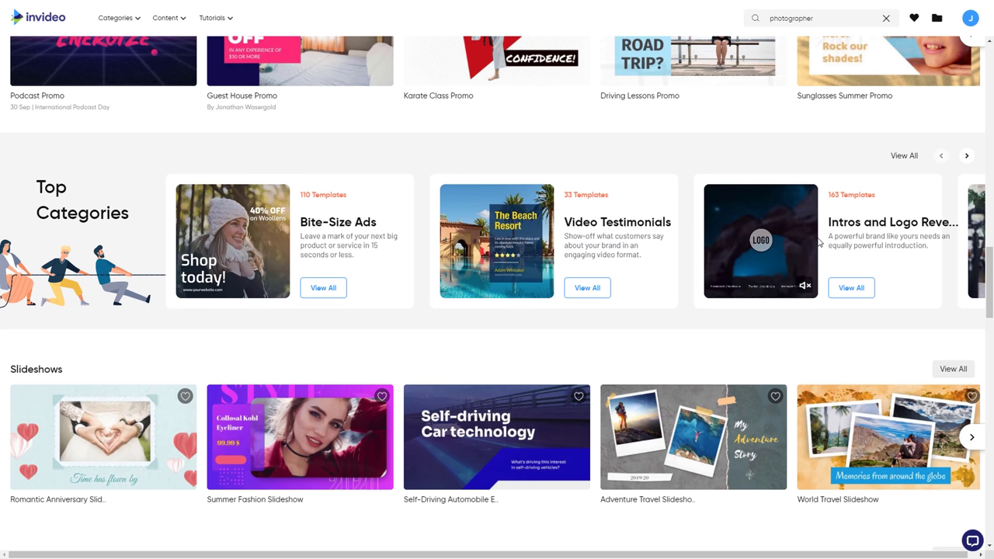
pyautogui.click(967, 156)
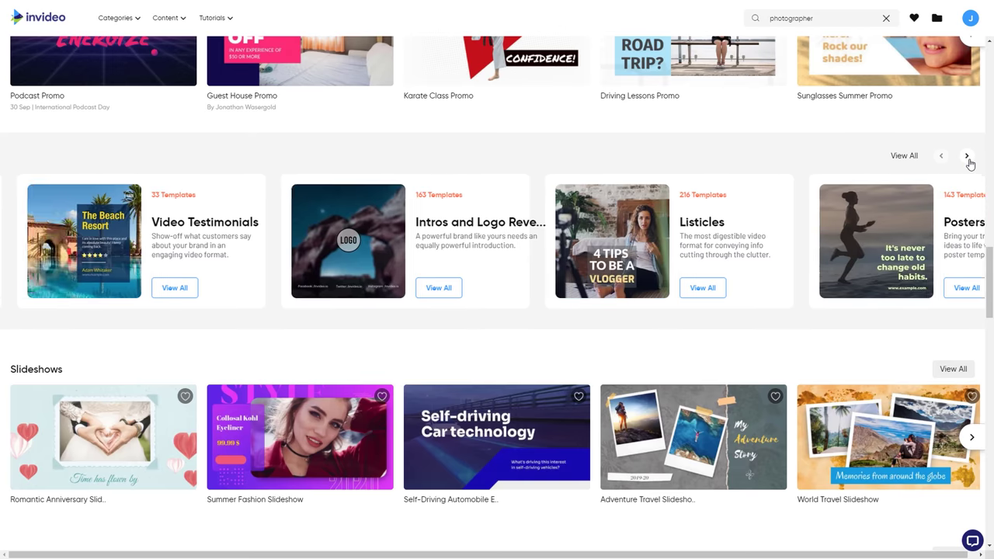
pyautogui.scroll(10, 462, 204)
pyautogui.click(487, 204)
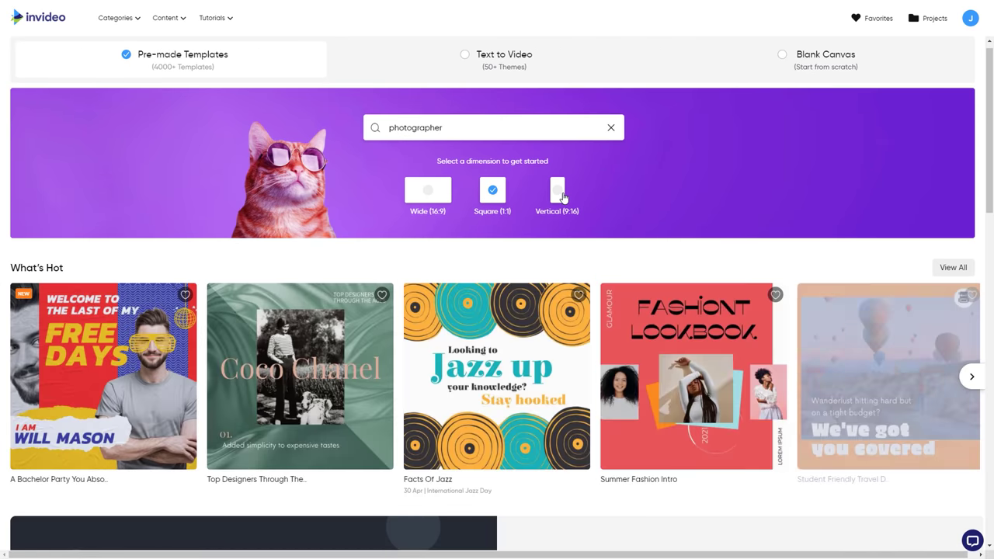
# Step: Look through What's Trending in Vertical (9:16) format, then return to the 'photographer' search field
pyautogui.click(563, 198)
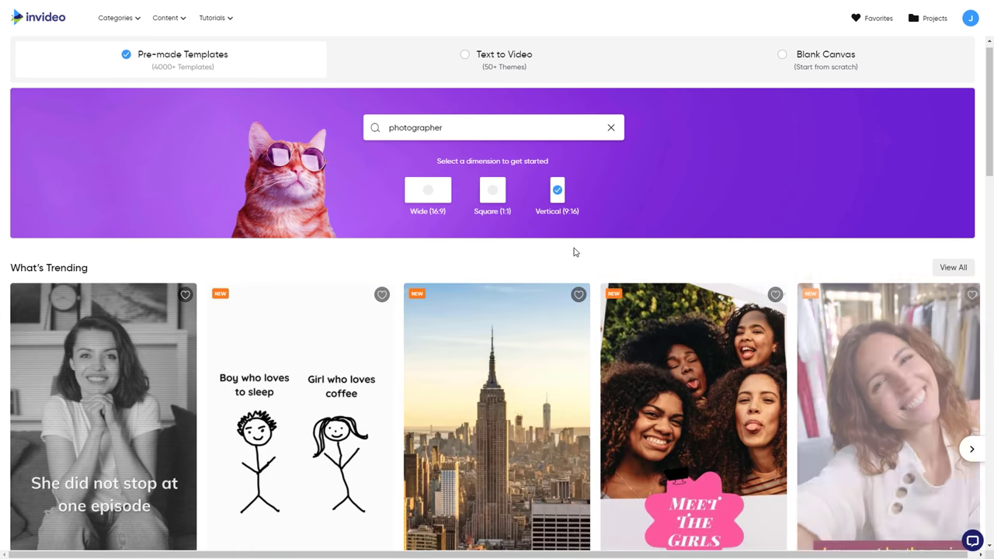
pyautogui.scroll(-1, 572, 251)
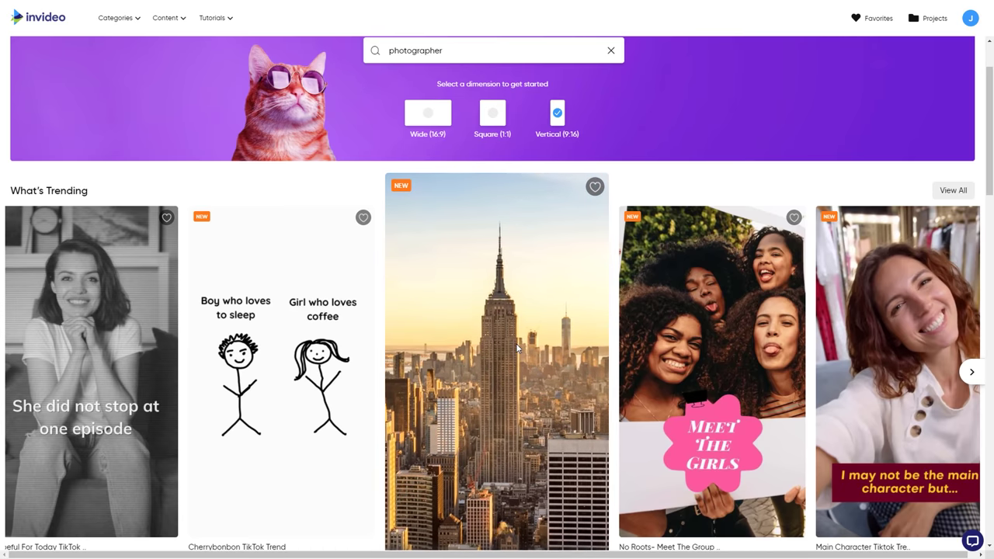
pyautogui.scroll(1, 543, 233)
pyautogui.click(459, 127)
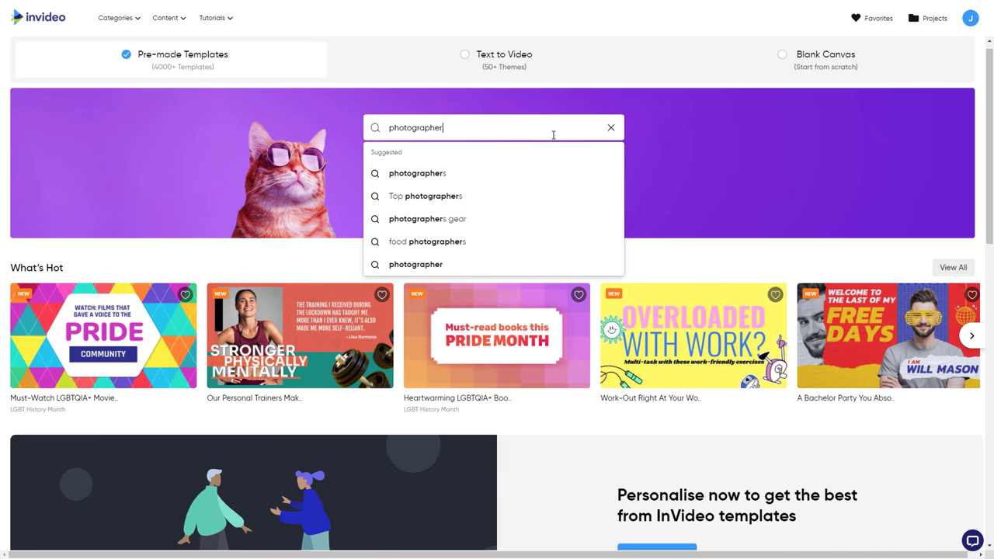
# Step: Search templates for 'photographer' and favourite the Out of Instagram template
pyautogui.press('Return')
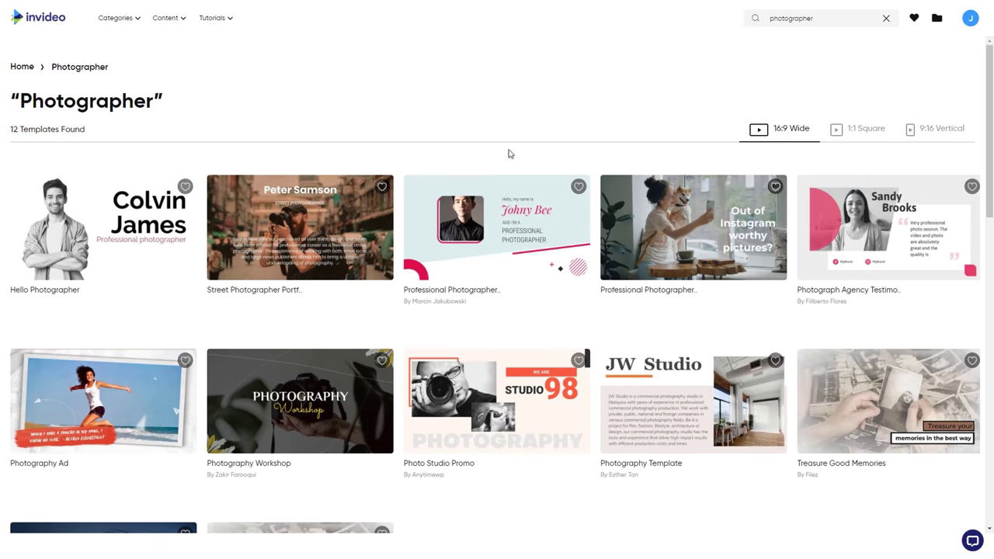
pyautogui.moveTo(523, 206)
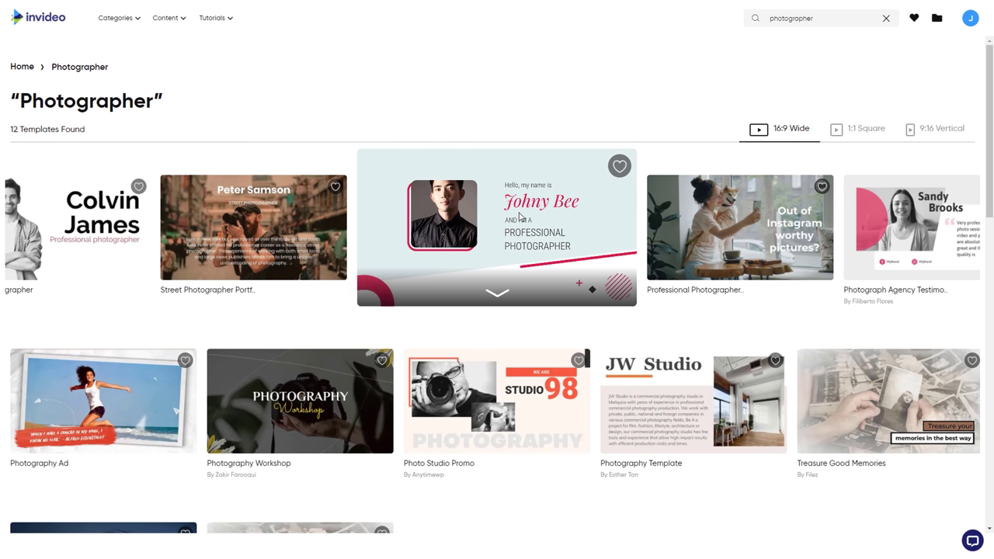
pyautogui.moveTo(769, 223)
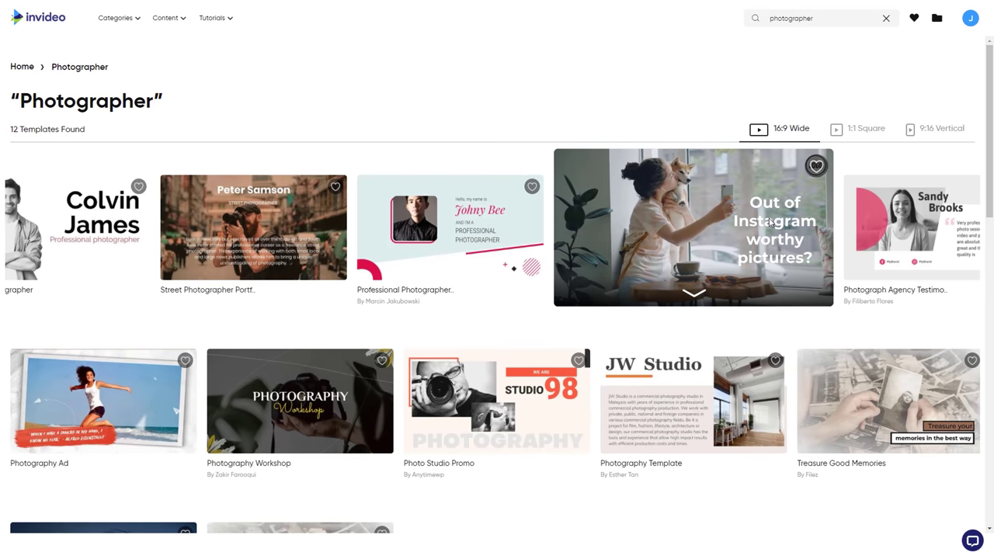
pyautogui.click(812, 177)
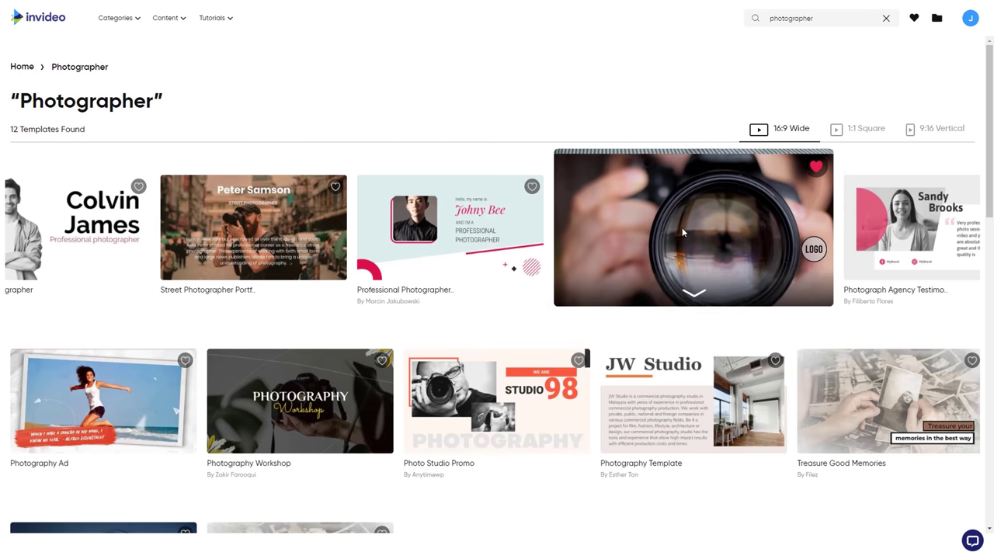
# Step: Favourite the Hello Photographer template and open its preview details
pyautogui.moveTo(115, 222)
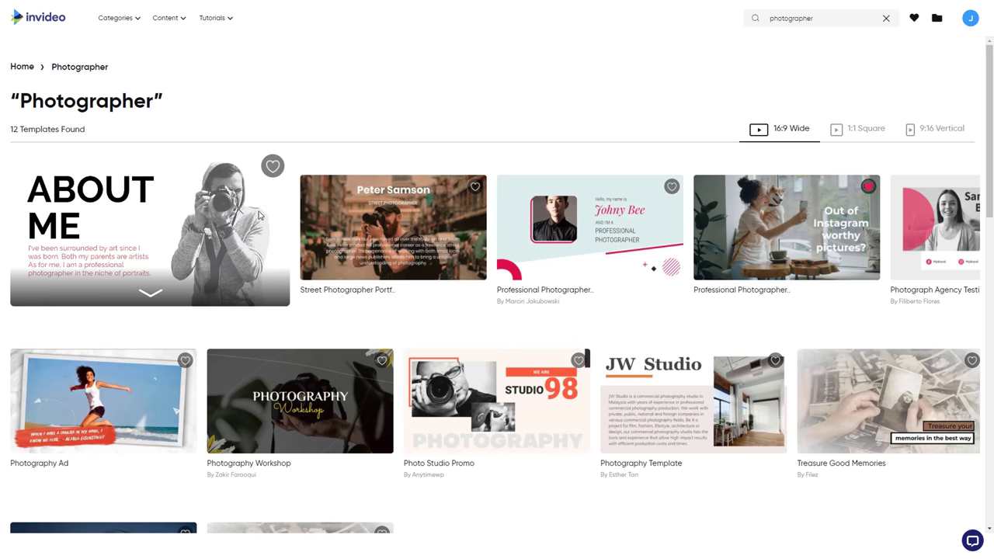
pyautogui.click(274, 171)
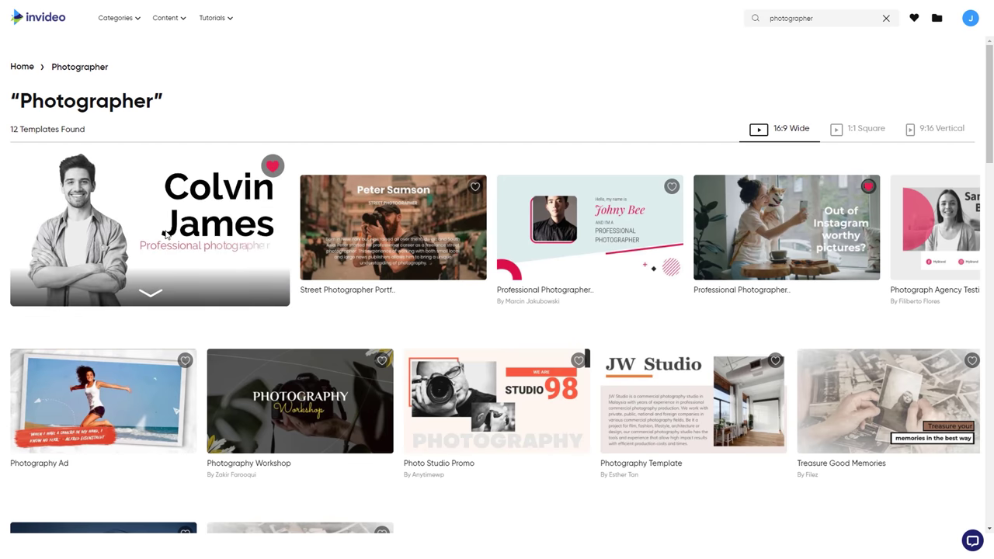
pyautogui.click(165, 234)
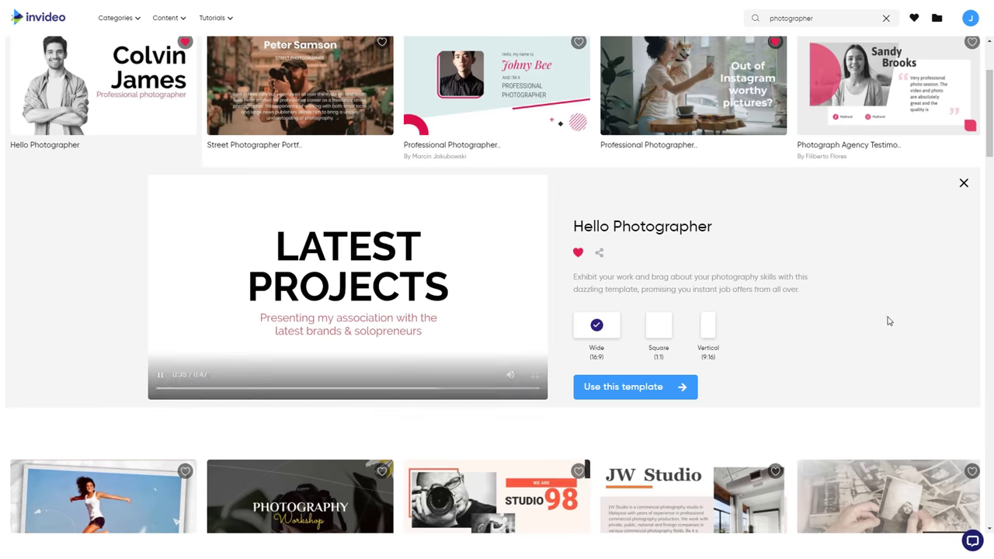
# Step: Create a new editor project from the Hello Photographer template
pyautogui.click(626, 395)
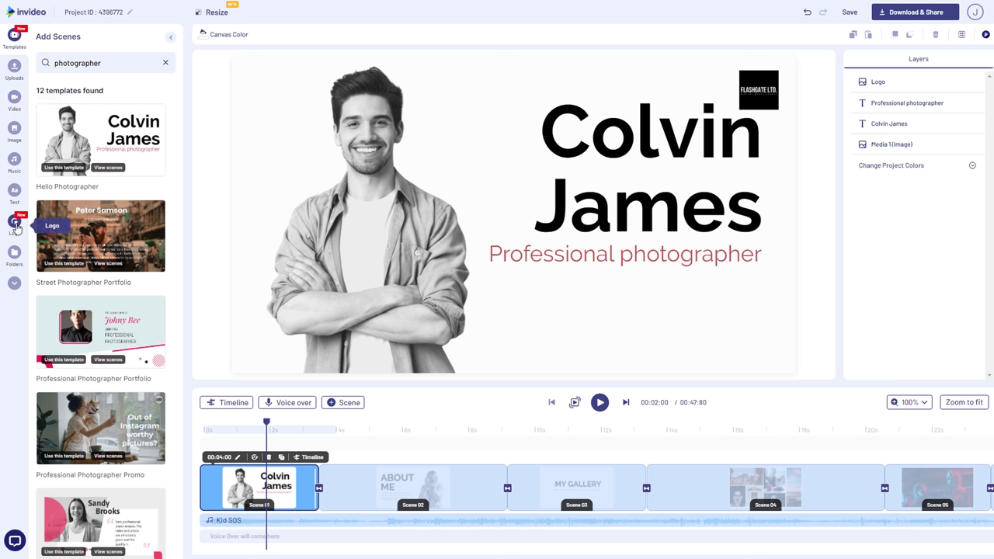
# Step: Upload three media files to the Uploads library and select the title scene's portrait
pyautogui.click(14, 68)
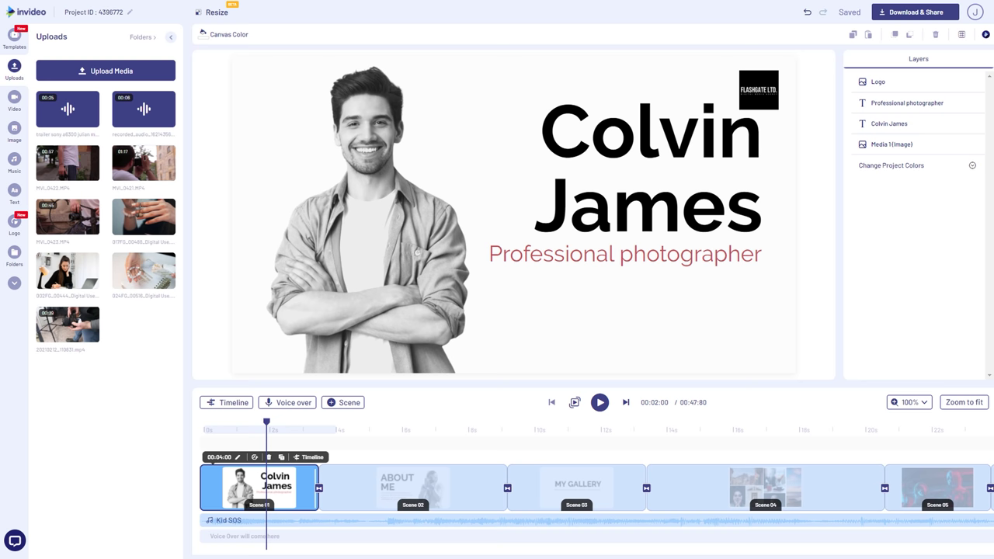
pyautogui.moveTo(8, 419); pyautogui.dragTo(130, 435)
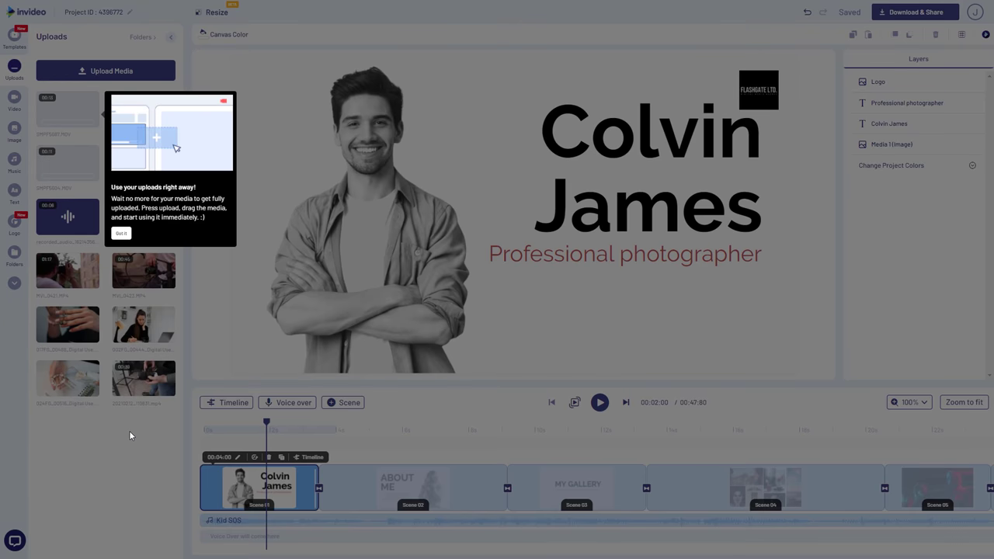
pyautogui.click(126, 234)
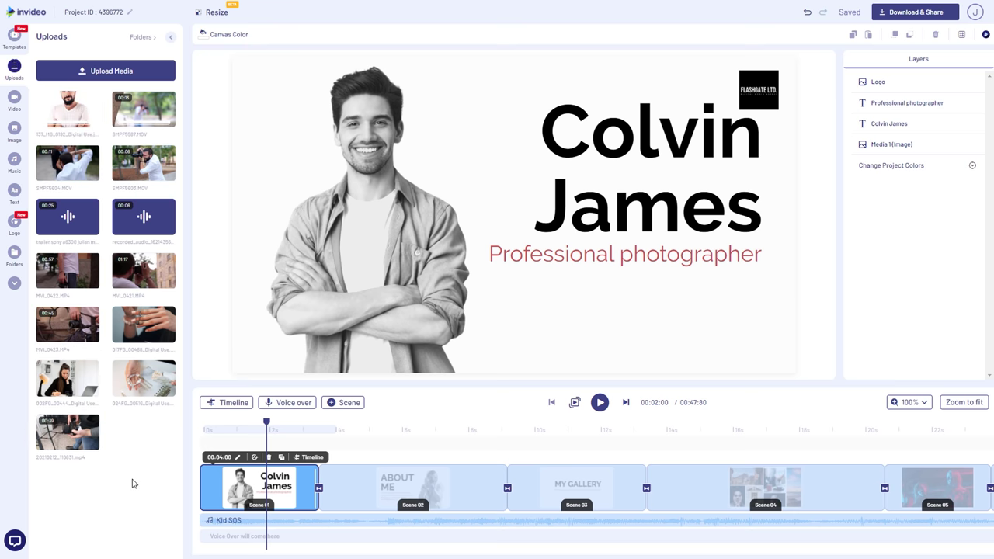
pyautogui.click(392, 200)
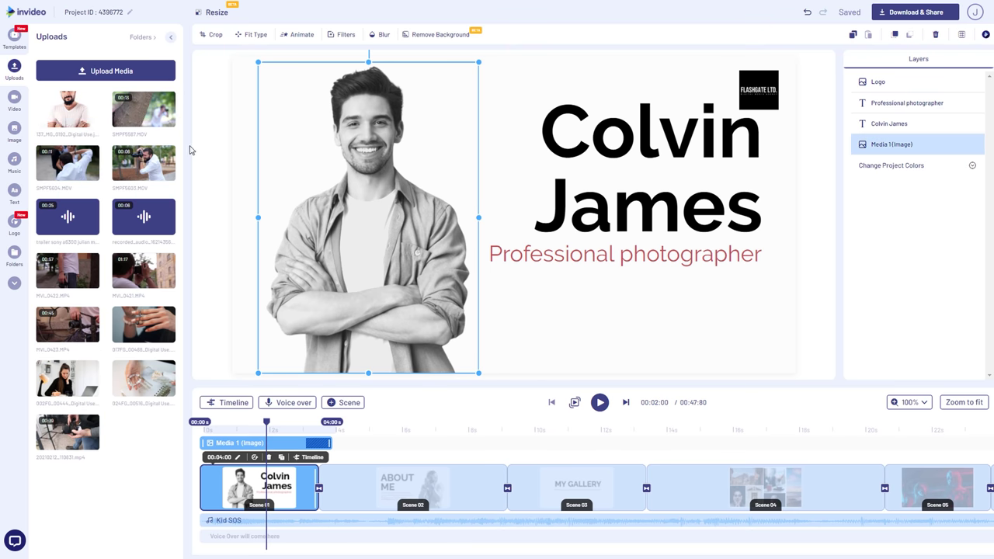
# Step: Replace the title portrait with the white-T-shirt photo and stretch it down and rightward
pyautogui.moveTo(79, 113); pyautogui.dragTo(364, 188)
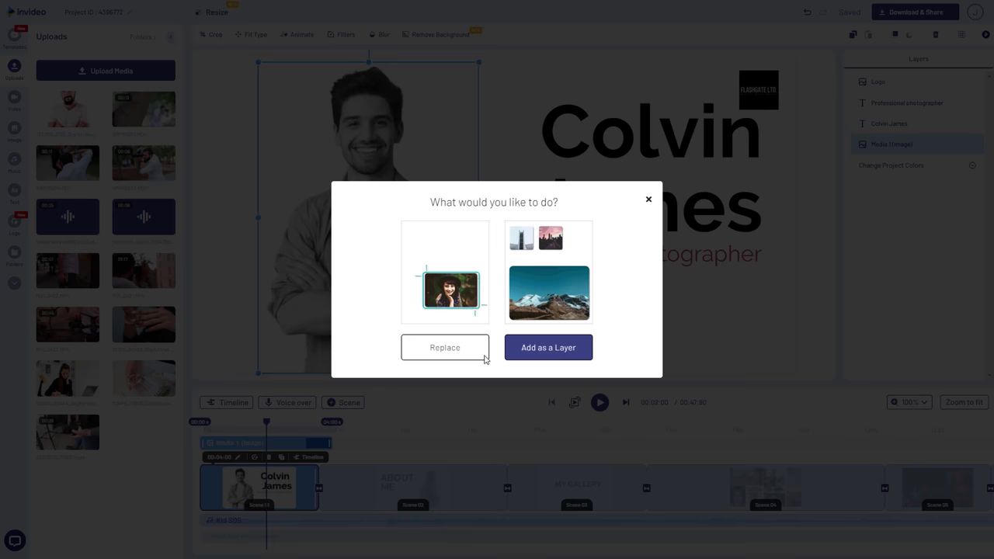
pyautogui.click(456, 351)
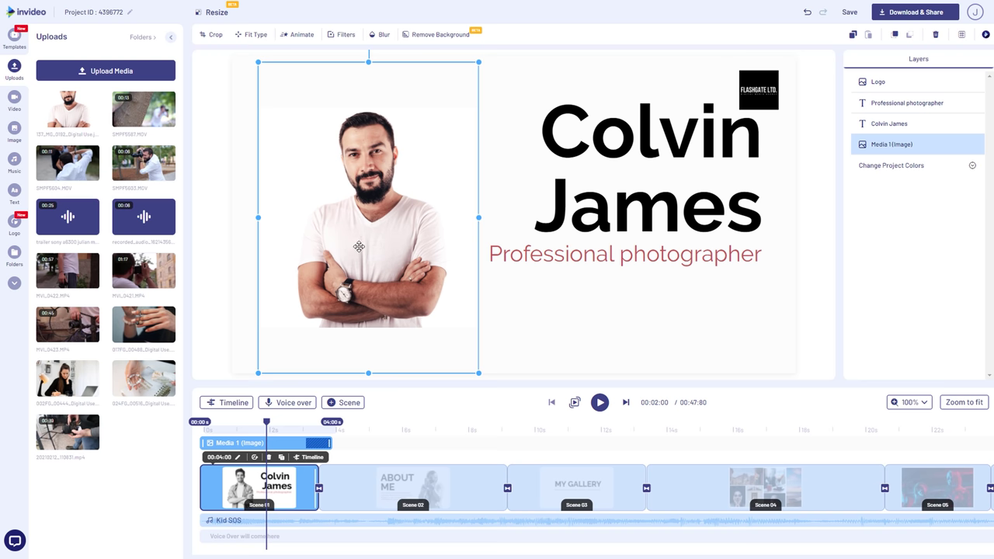
pyautogui.click(370, 282)
pyautogui.moveTo(370, 374); pyautogui.dragTo(355, 462)
pyautogui.click(354, 402)
pyautogui.click(365, 310)
pyautogui.moveTo(478, 218); pyautogui.dragTo(555, 217)
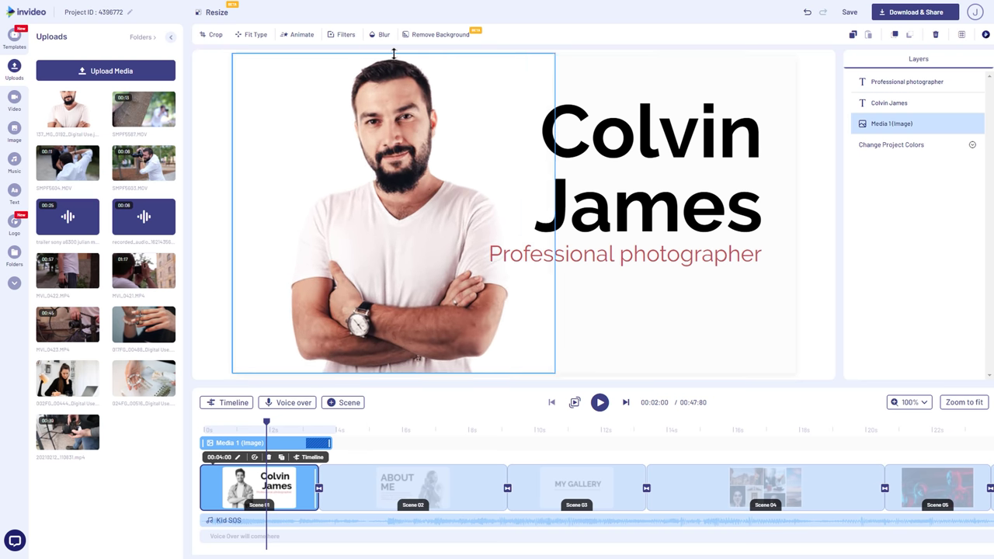
# Step: Replace the title's name with the photographer's own name
pyautogui.click(624, 161)
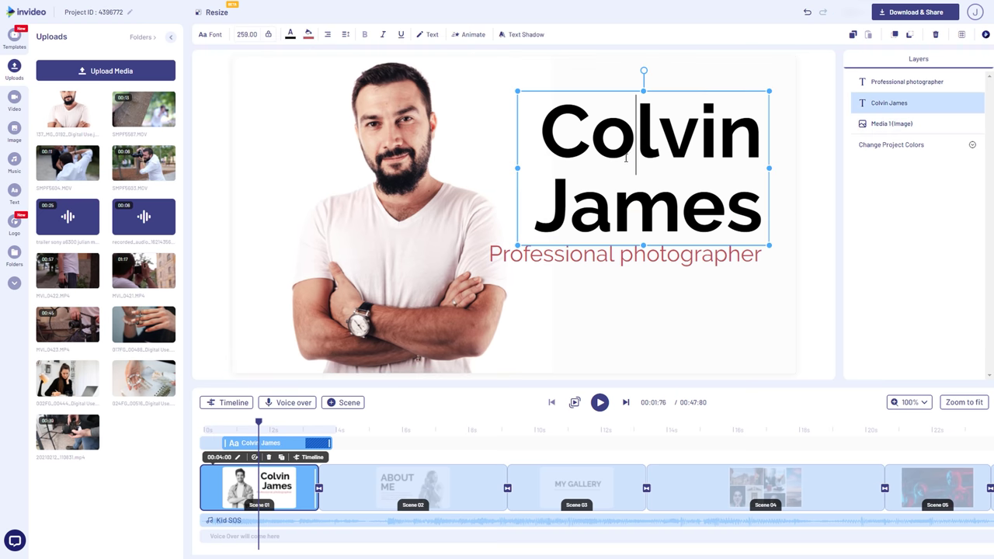
pyautogui.moveTo(761, 226); pyautogui.dragTo(541, 153)
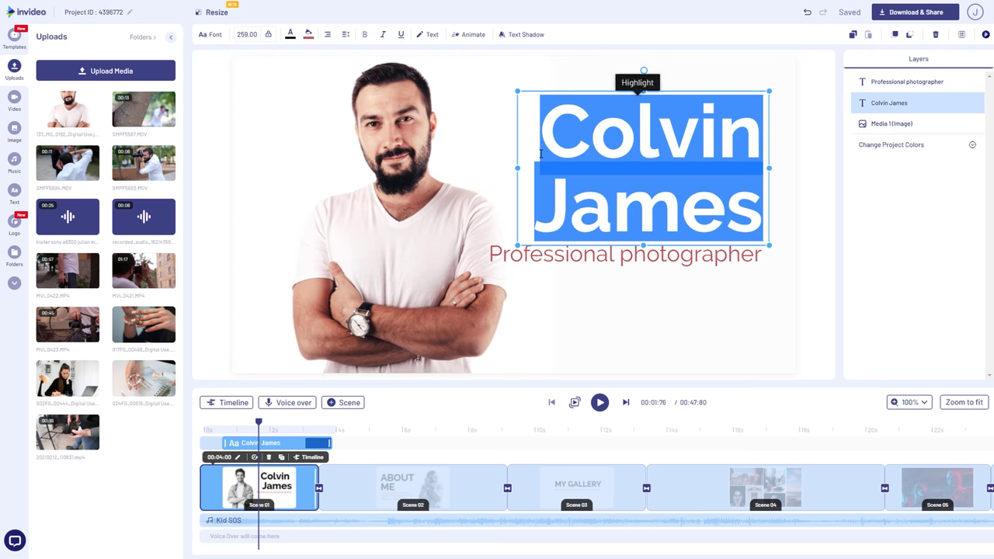
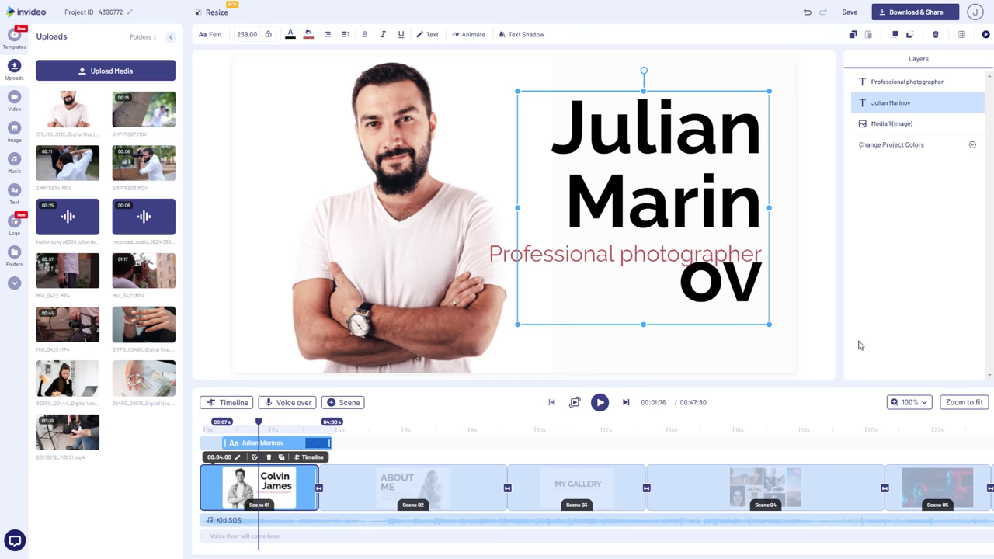
# Step: Move the subtitle below the name and retype it as 'Fotógrafo profesional'
pyautogui.click(613, 256)
pyautogui.moveTo(614, 256); pyautogui.dragTo(629, 293)
pyautogui.doubleClick(629, 293)
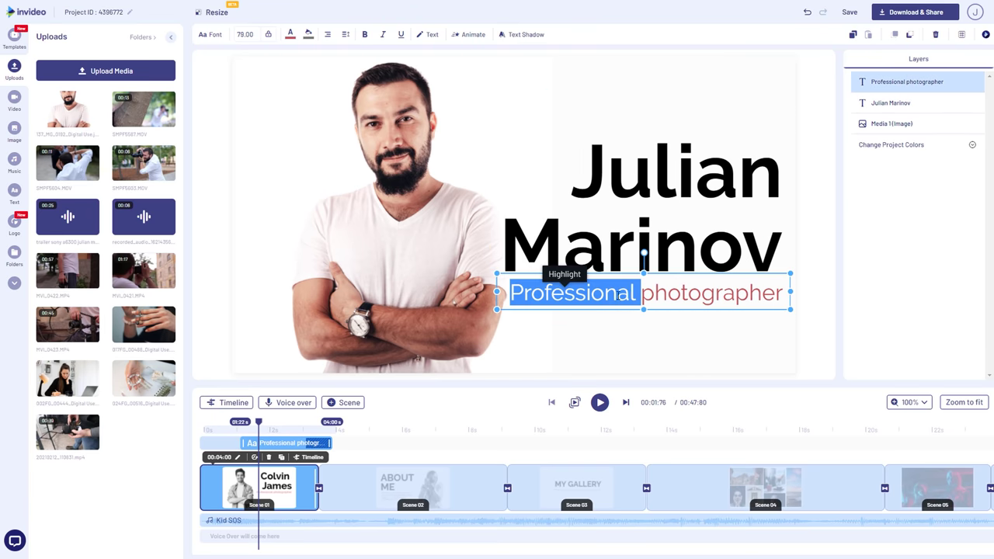
pyautogui.hotkey('ctrl', 'a')
pyautogui.write('Fot´ç')
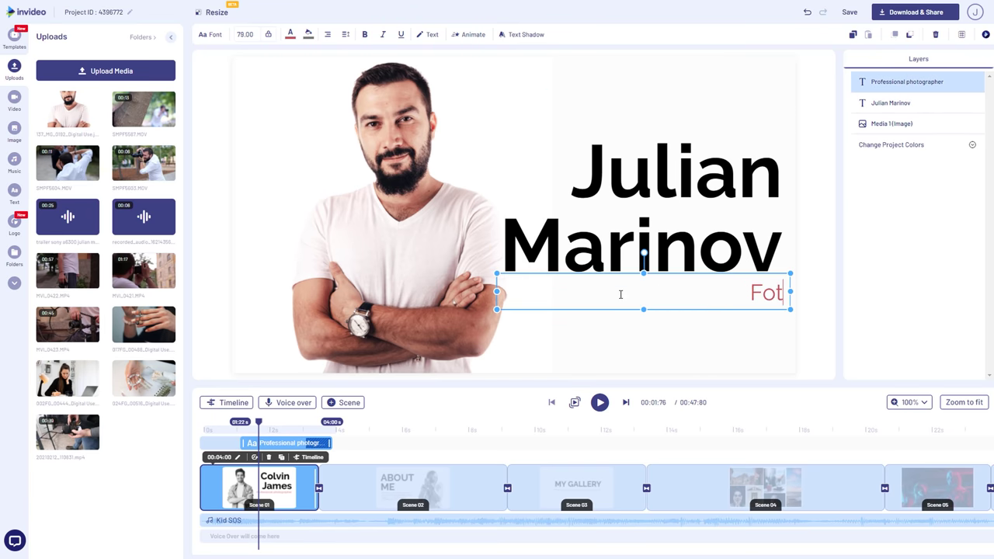
pyautogui.press('BackSpace')
pyautogui.press('BackSpace')
pyautogui.write('ógrafo profesional')
pyautogui.press('Escape')
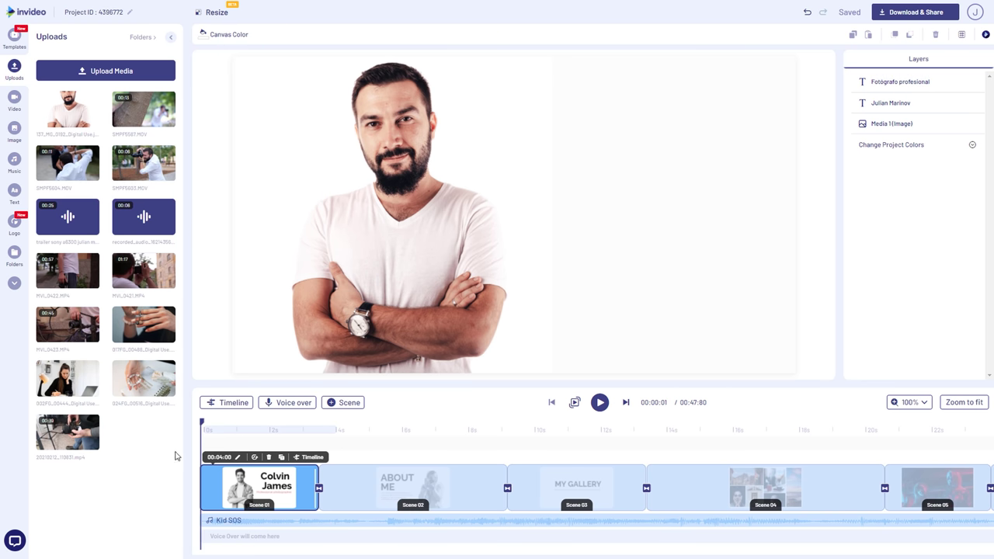
# Step: Preview the video up to the ABOUT ME scene and select its logo
pyautogui.press('space')
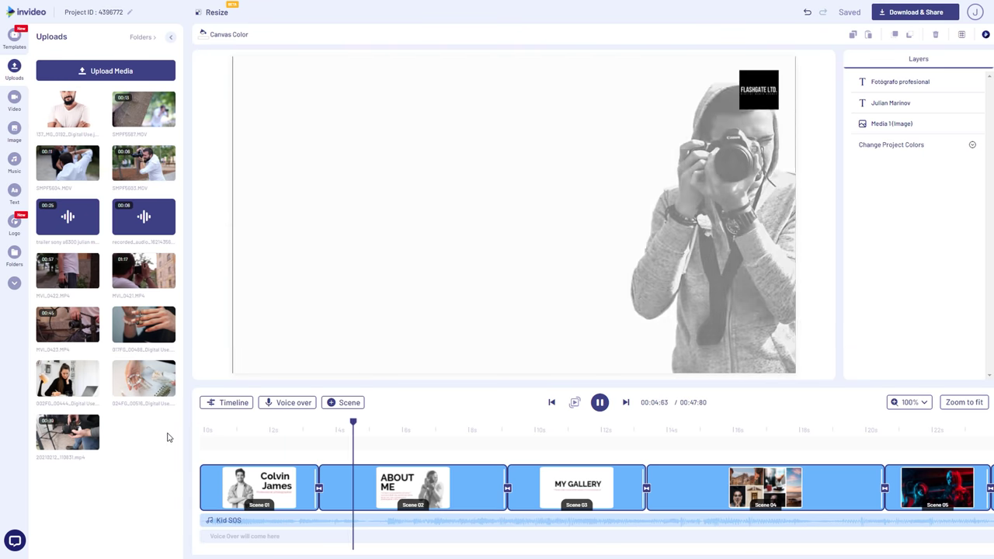
pyautogui.press('space')
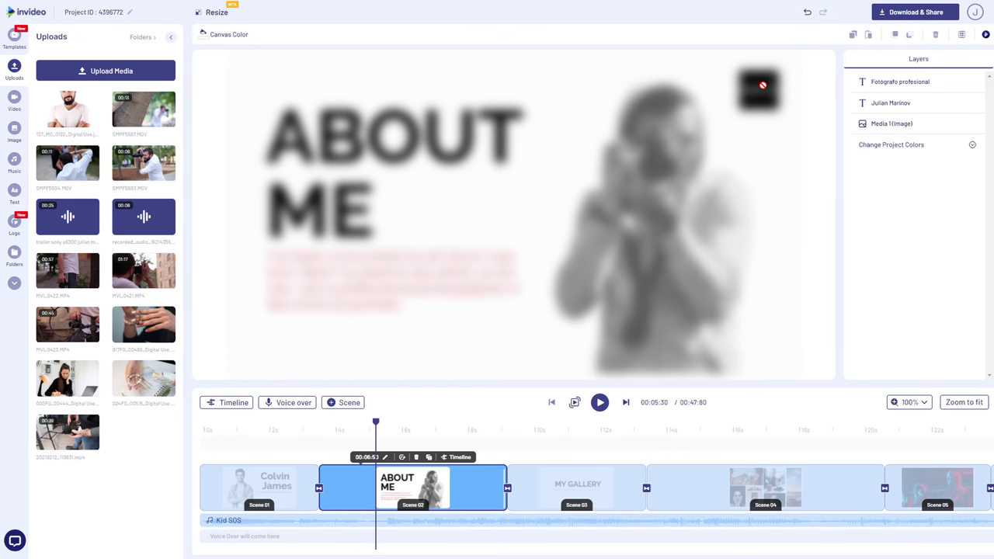
pyautogui.click(765, 99)
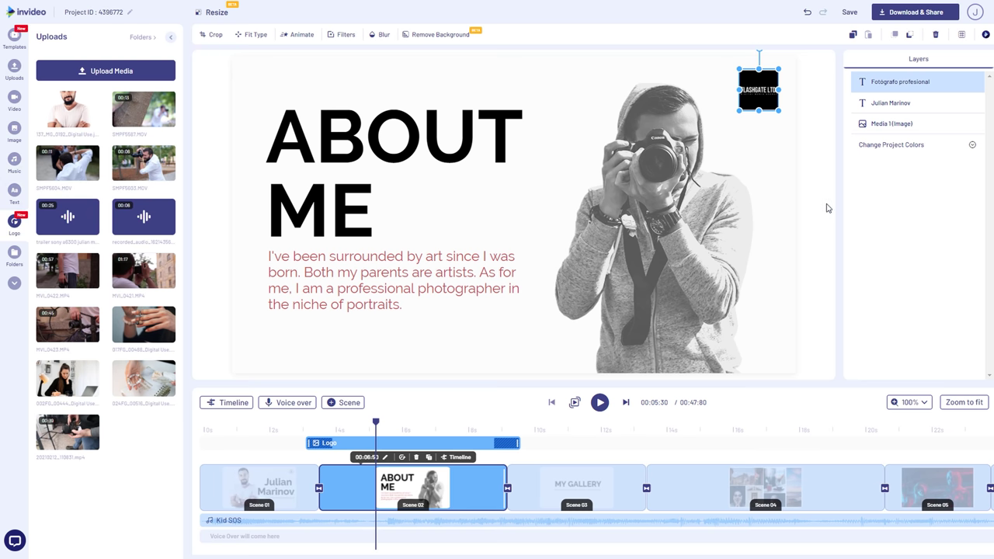
# Step: Apply the portrait logo to all scenes from the Logo panel
pyautogui.click(757, 90)
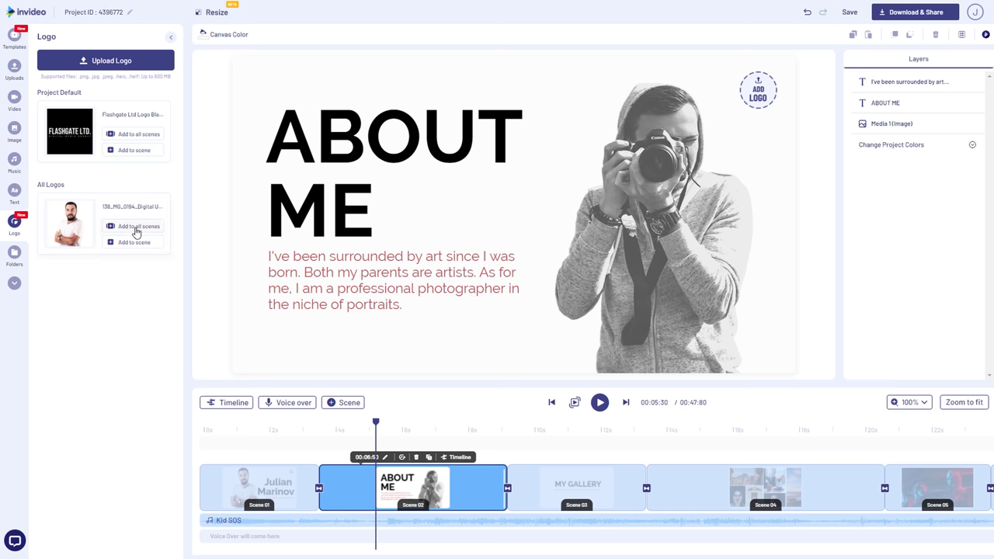
pyautogui.click(136, 230)
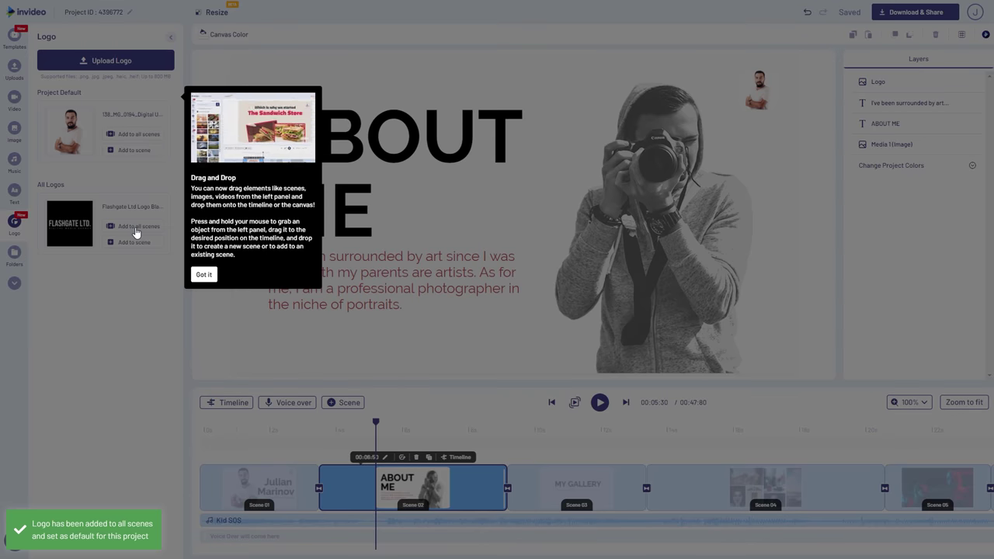
pyautogui.click(200, 274)
# Step: Replay the preview from the very start through to the ABOUT ME scene
pyautogui.click(231, 431)
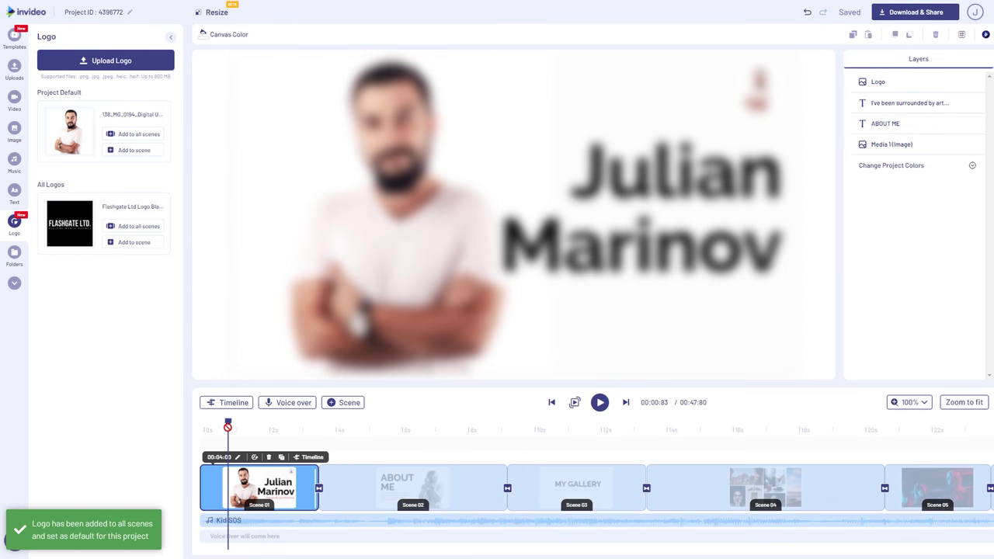
pyautogui.moveTo(227, 425); pyautogui.dragTo(176, 428)
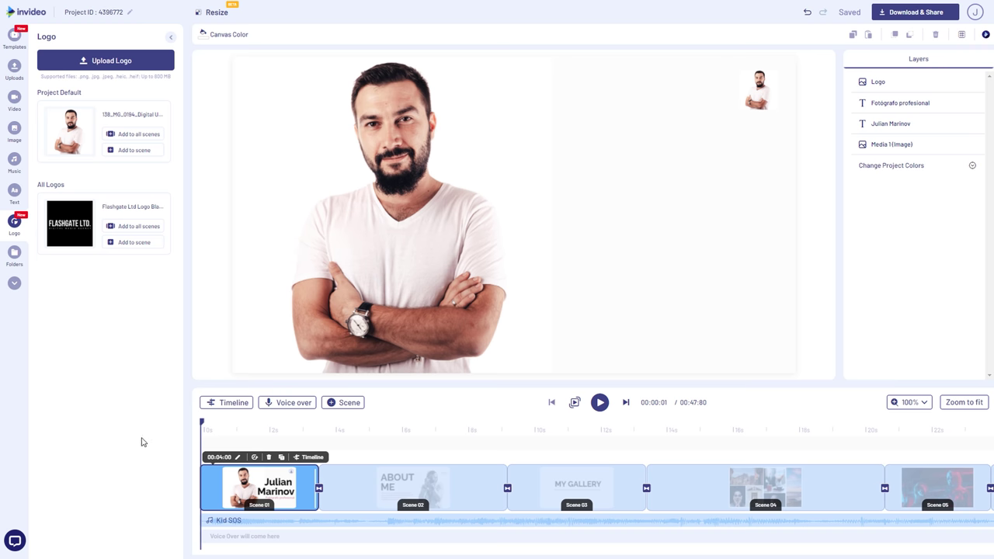
pyautogui.press('space')
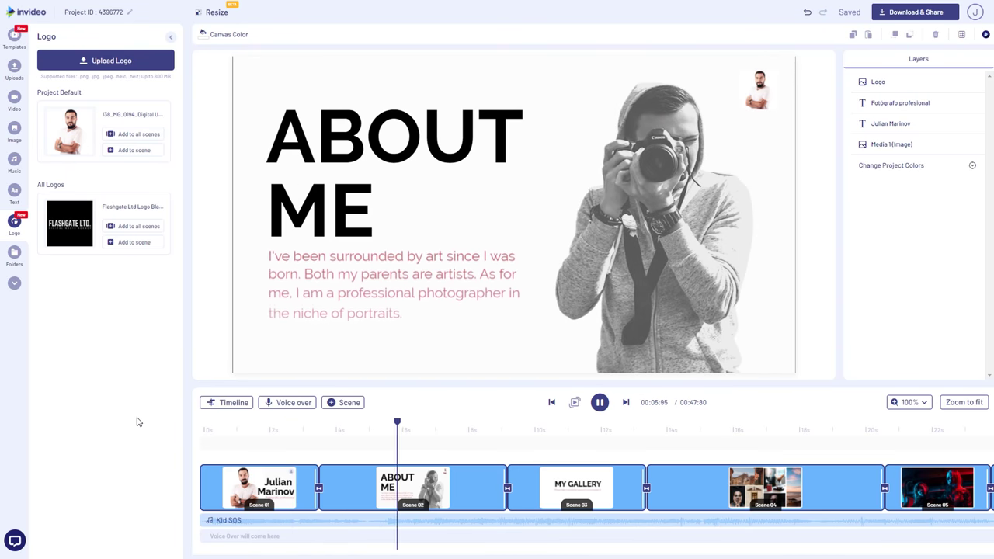
pyautogui.press('space')
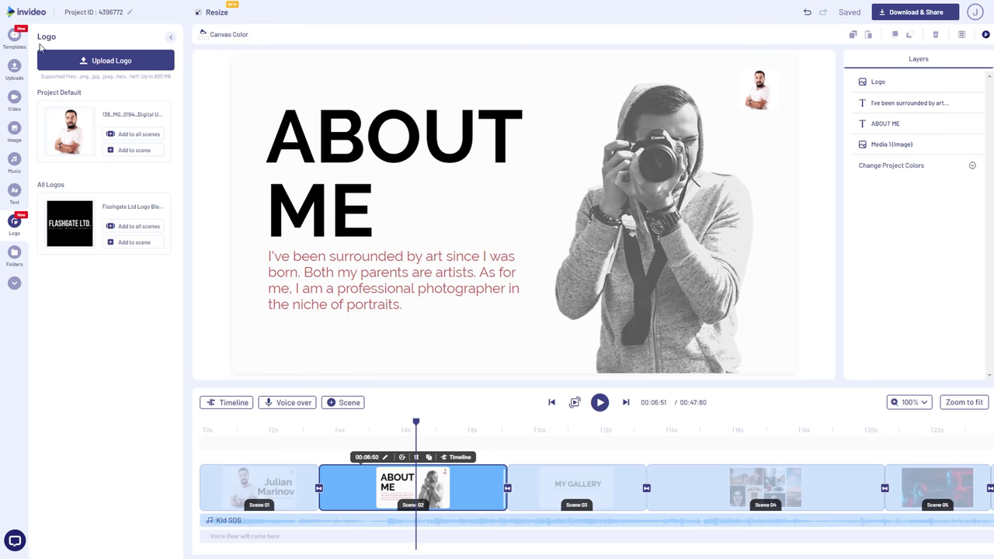
# Step: Bring the camera clip into the ABOUT ME scene and trim its end to 00:05:57
pyautogui.click(14, 69)
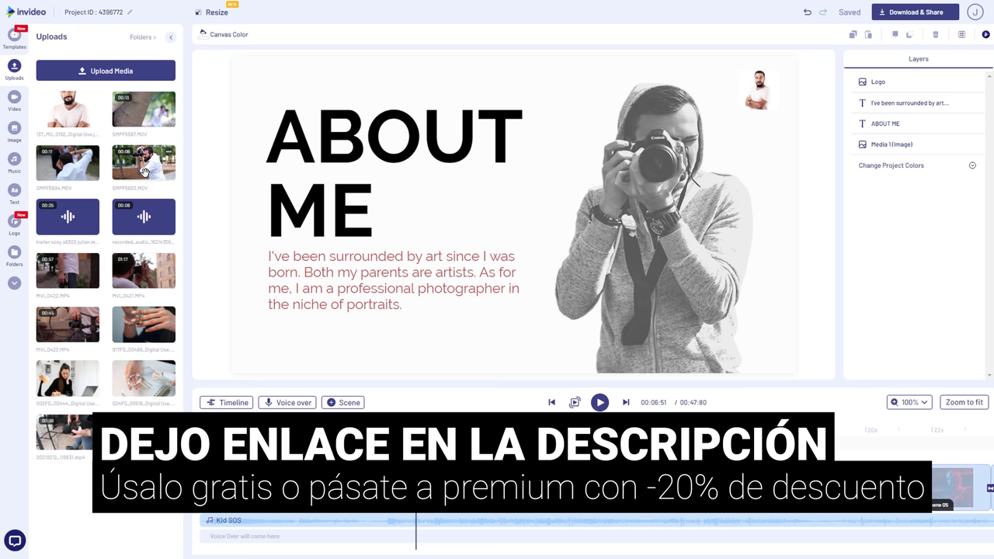
pyautogui.moveTo(144, 171); pyautogui.dragTo(515, 339)
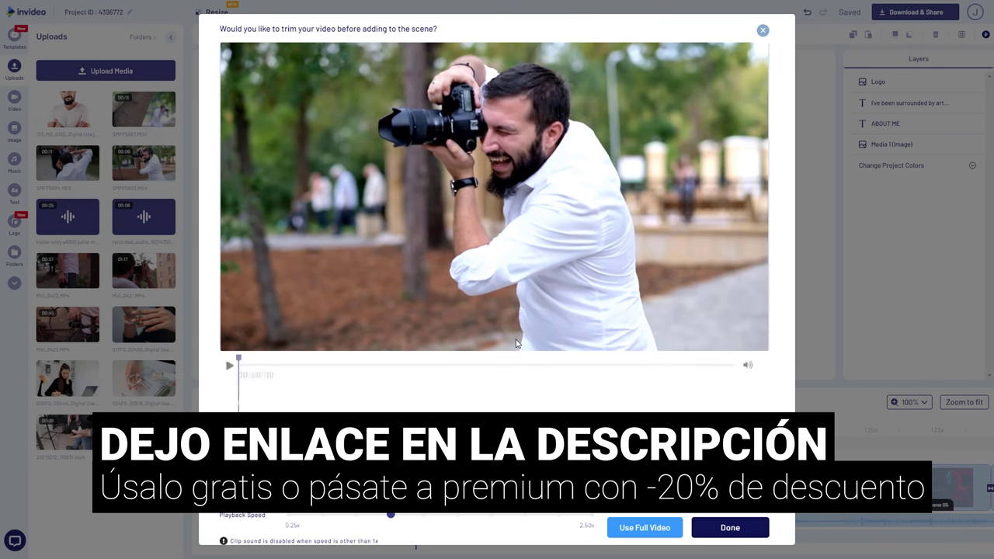
pyautogui.moveTo(238, 359); pyautogui.dragTo(700, 384)
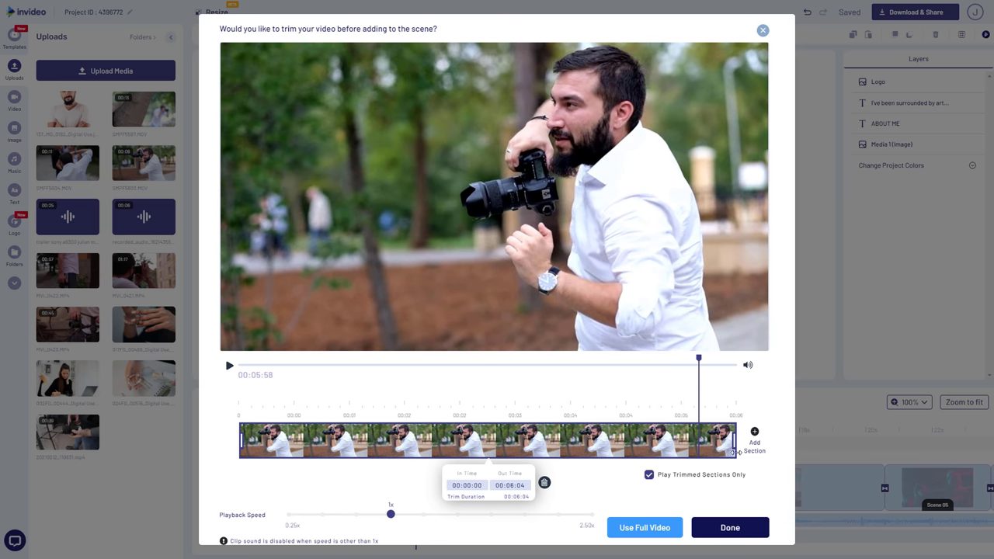
pyautogui.moveTo(735, 443); pyautogui.dragTo(700, 448)
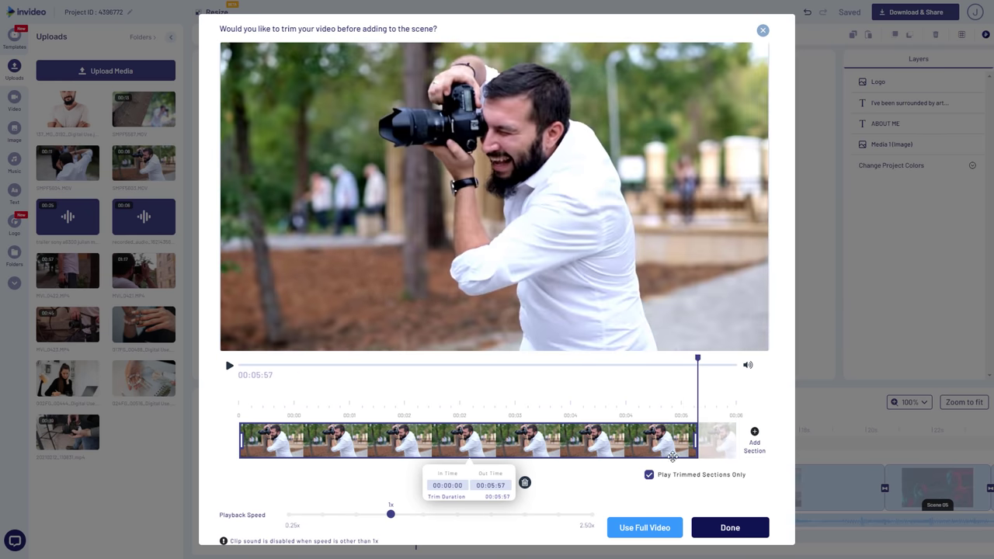
# Step: Slow the clip to 0.5x playback speed and preview it
pyautogui.moveTo(373, 516); pyautogui.dragTo(327, 519)
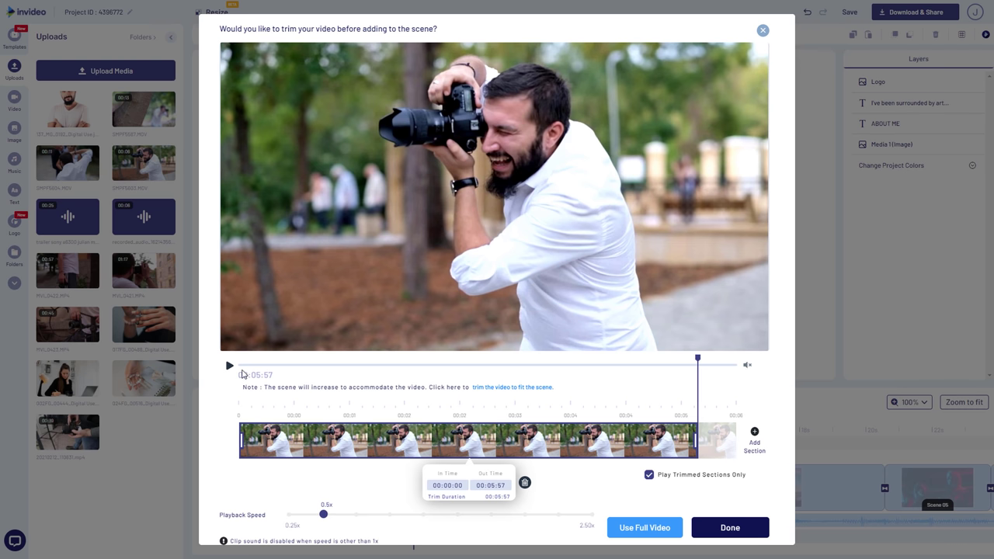
pyautogui.click(229, 367)
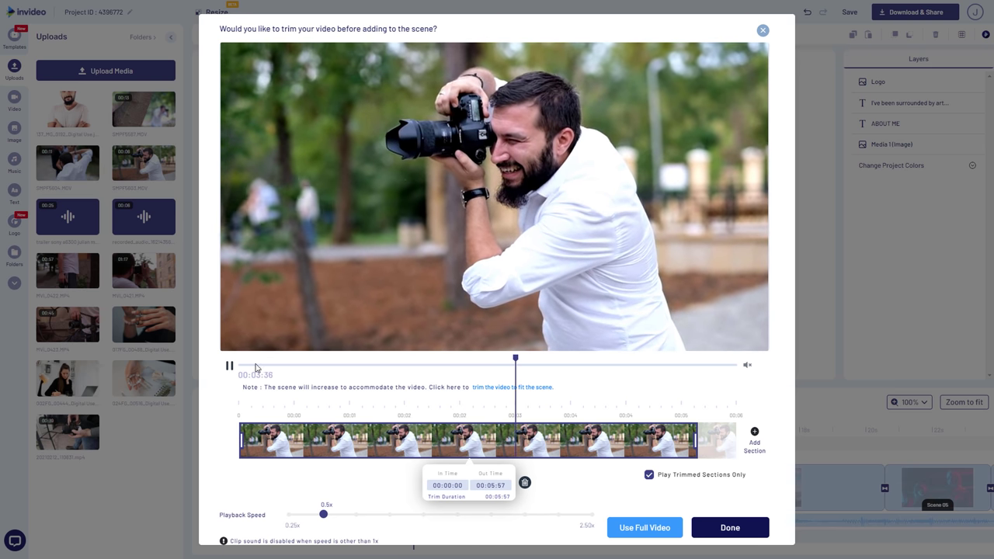
pyautogui.click(228, 369)
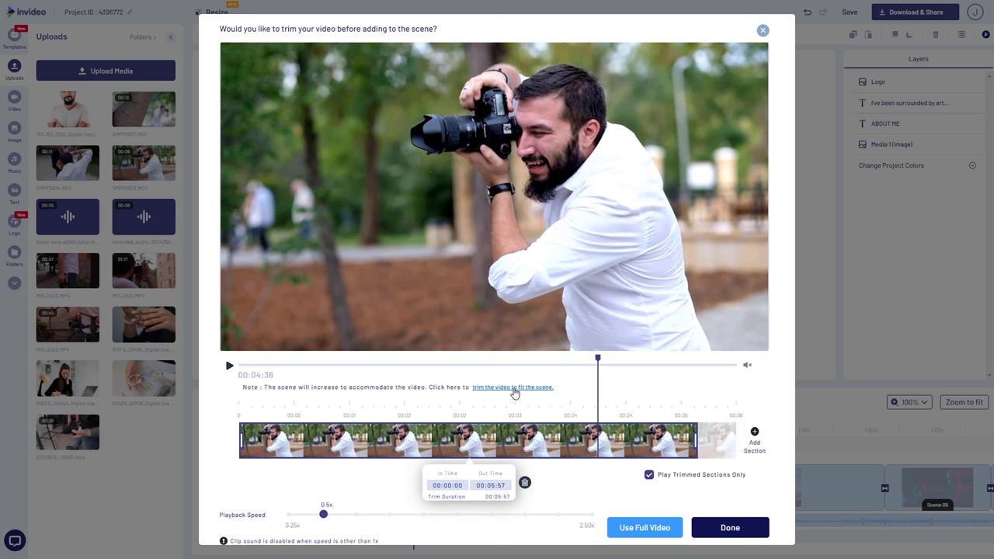
# Step: Re-cut the clip to a later 00:03:25 section that fits the scene length
pyautogui.click(630, 529)
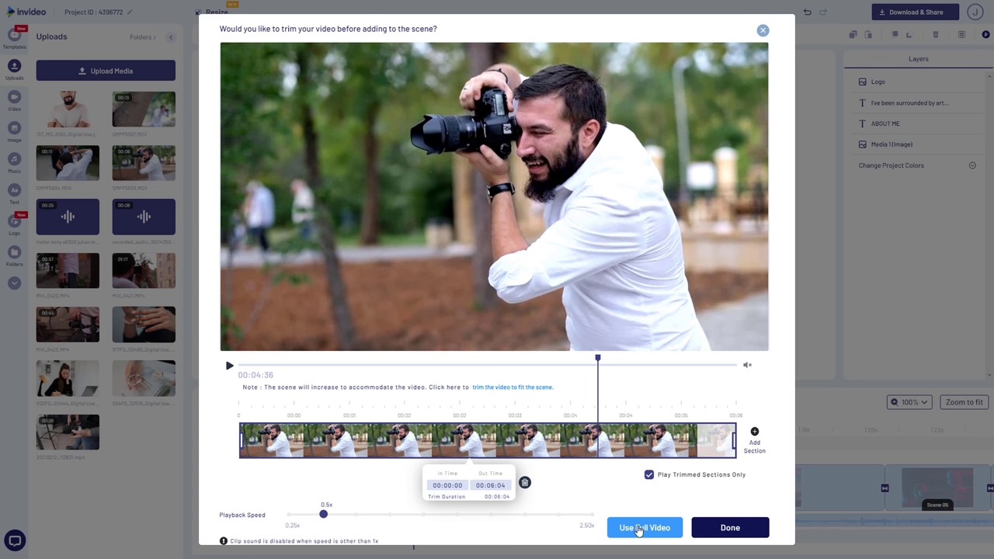
pyautogui.click(524, 387)
pyautogui.moveTo(458, 433); pyautogui.dragTo(610, 452)
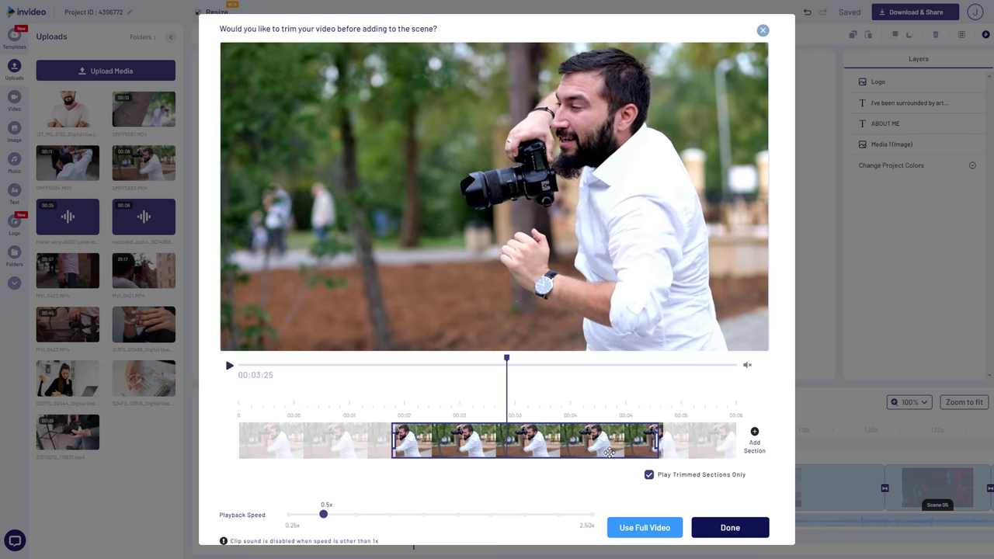
pyautogui.click(669, 536)
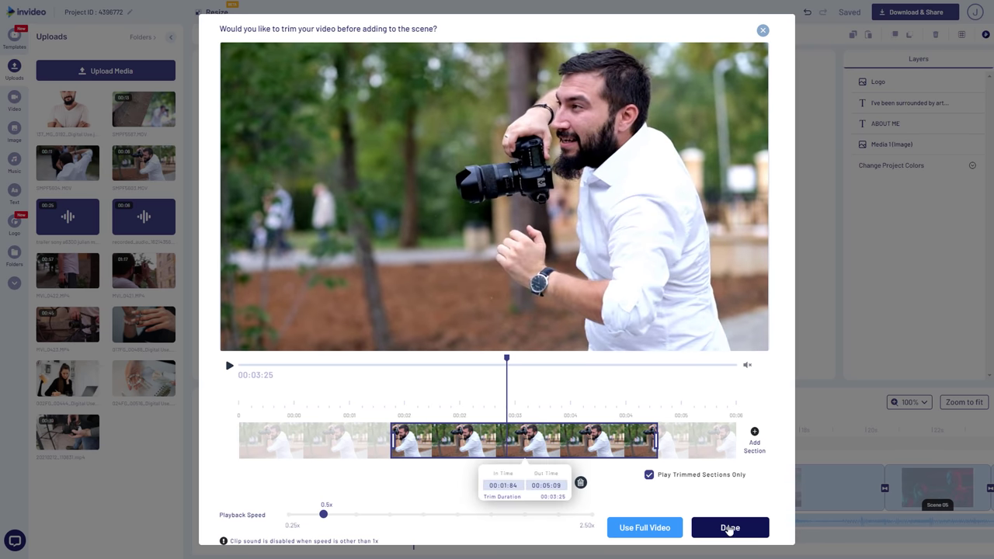
pyautogui.click(718, 531)
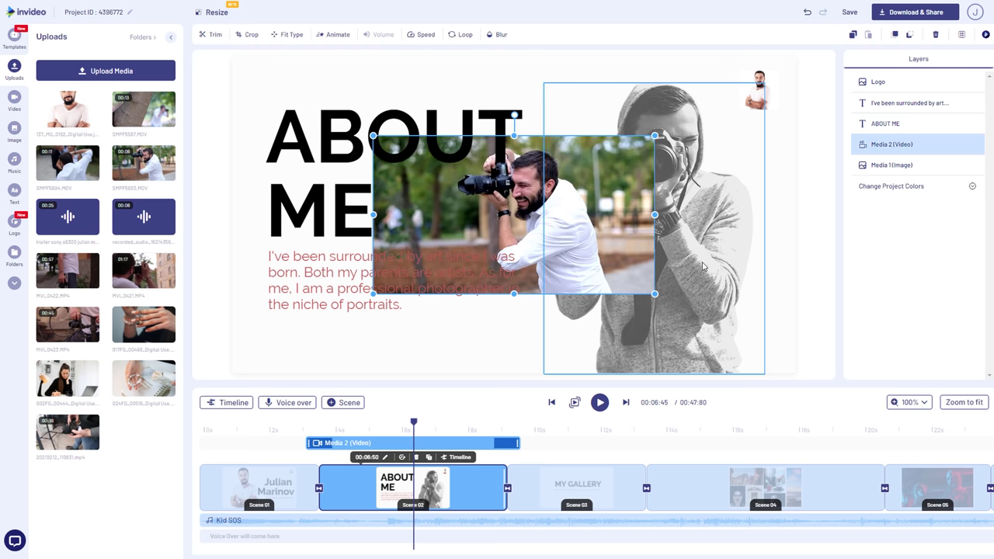
# Step: Delete the old black-and-white photo and enlarge the photographer clip to fill the canvas
pyautogui.click(702, 266)
pyautogui.press('Delete')
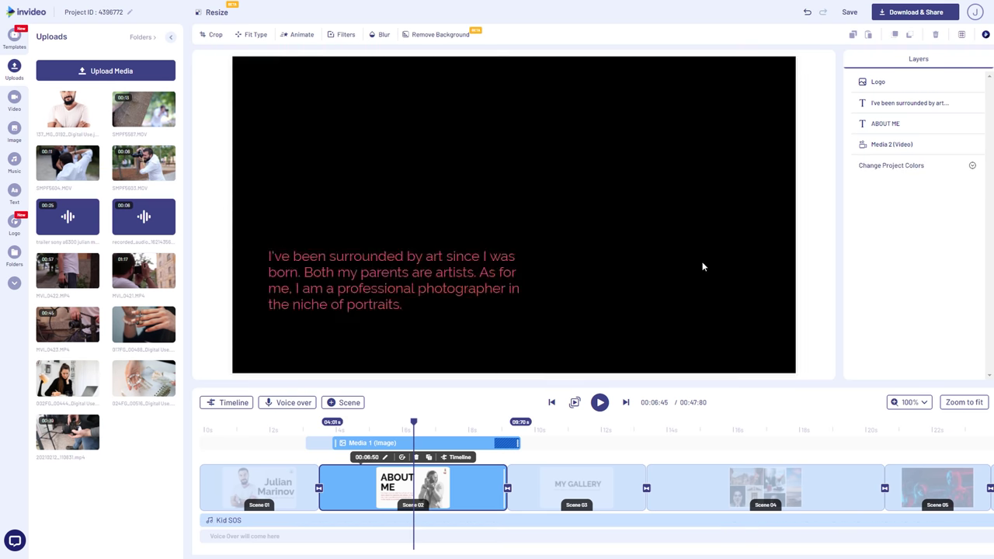
pyautogui.moveTo(563, 238); pyautogui.dragTo(422, 156)
pyautogui.moveTo(515, 215); pyautogui.dragTo(820, 369)
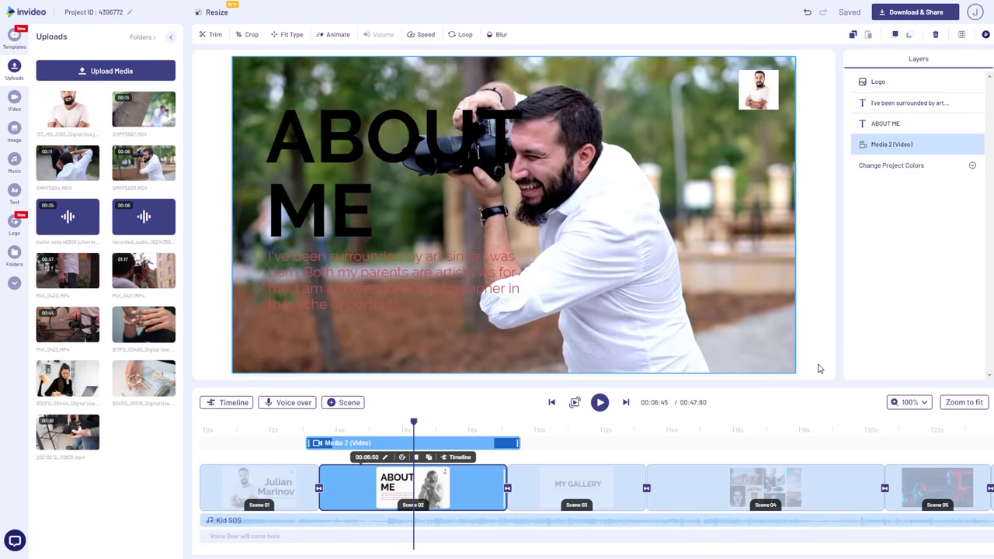
# Step: Make the ABOUT ME heading white (#ffffff) and move it to the lower left
pyautogui.click(339, 147)
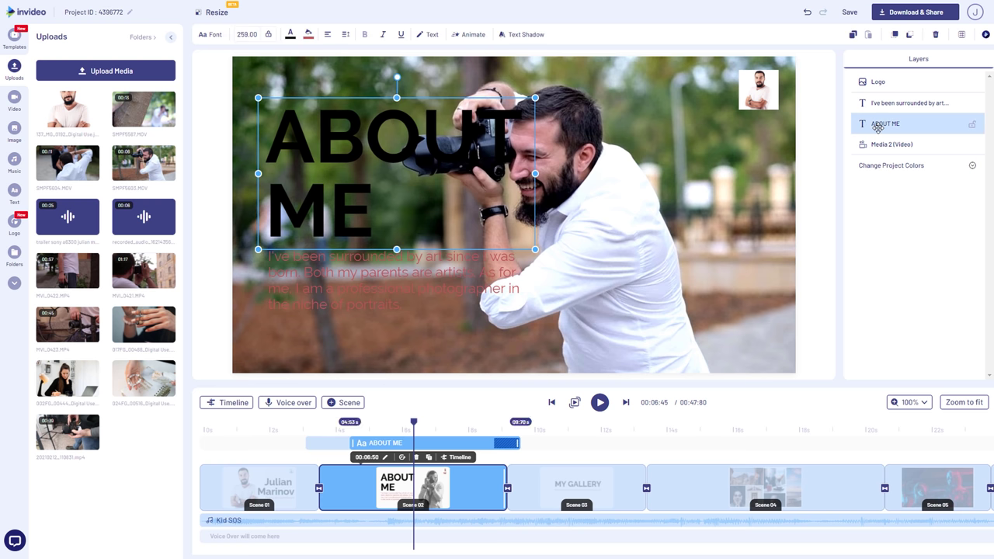
pyautogui.click(290, 34)
pyautogui.moveTo(35, 89); pyautogui.dragTo(31, 71)
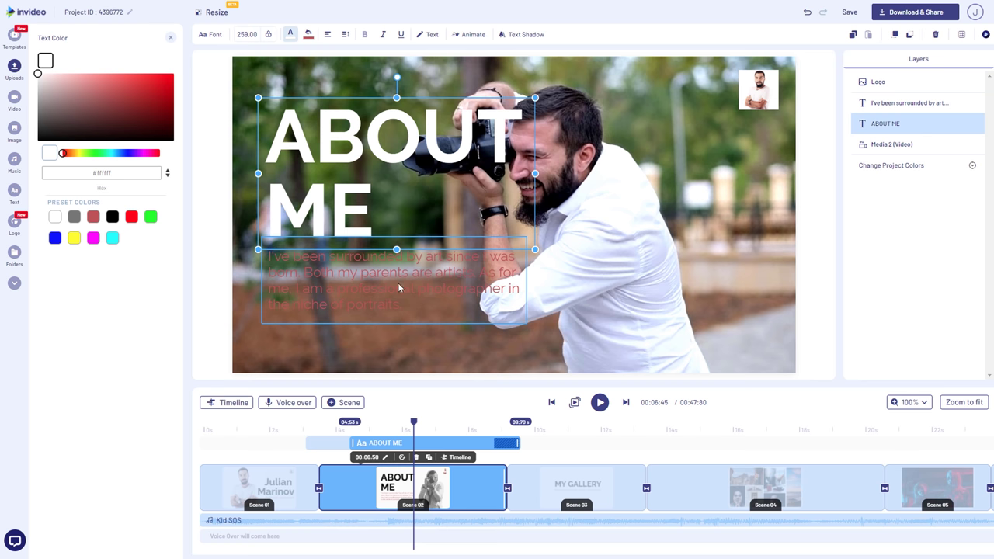
pyautogui.moveTo(397, 287); pyautogui.dragTo(653, 324)
pyautogui.moveTo(365, 161); pyautogui.dragTo(343, 285)
pyautogui.moveTo(588, 310); pyautogui.dragTo(606, 157)
# Step: Retype the heading as SOBRE MI on one line, place the body text above it, and preview
pyautogui.click(264, 255)
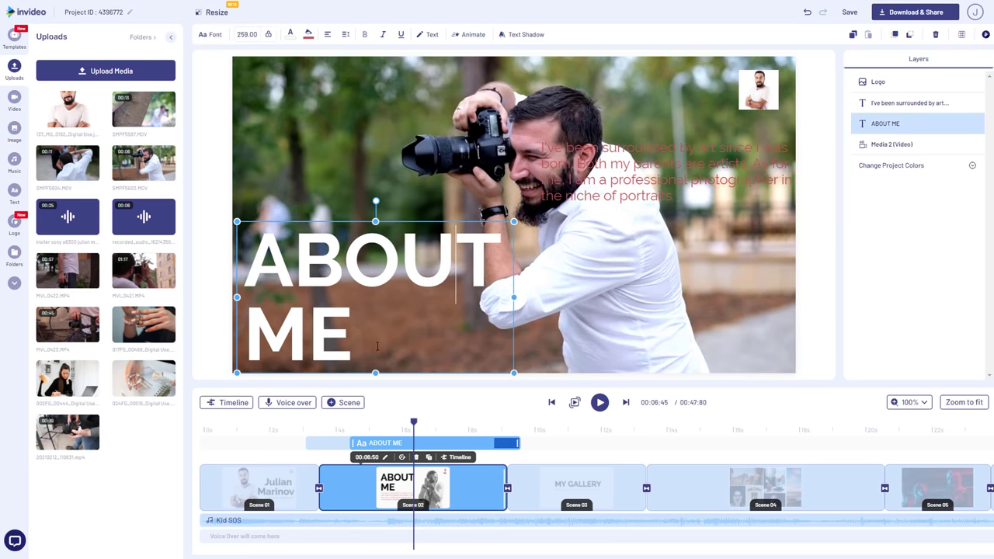
pyautogui.doubleClick(264, 254)
pyautogui.write('SOBRE MI')
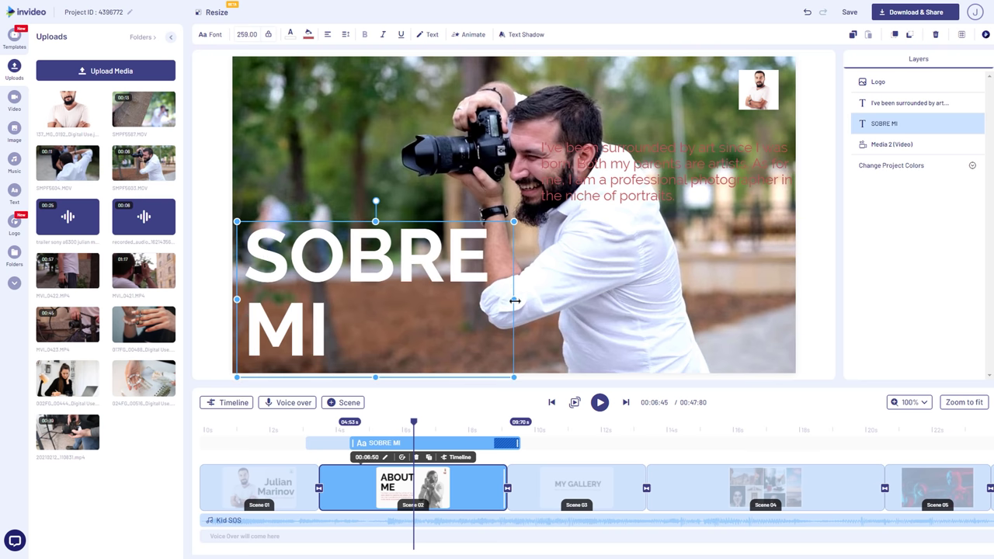
pyautogui.moveTo(514, 301); pyautogui.dragTo(787, 299)
pyautogui.moveTo(668, 171); pyautogui.dragTo(370, 264)
pyautogui.doubleClick(395, 267)
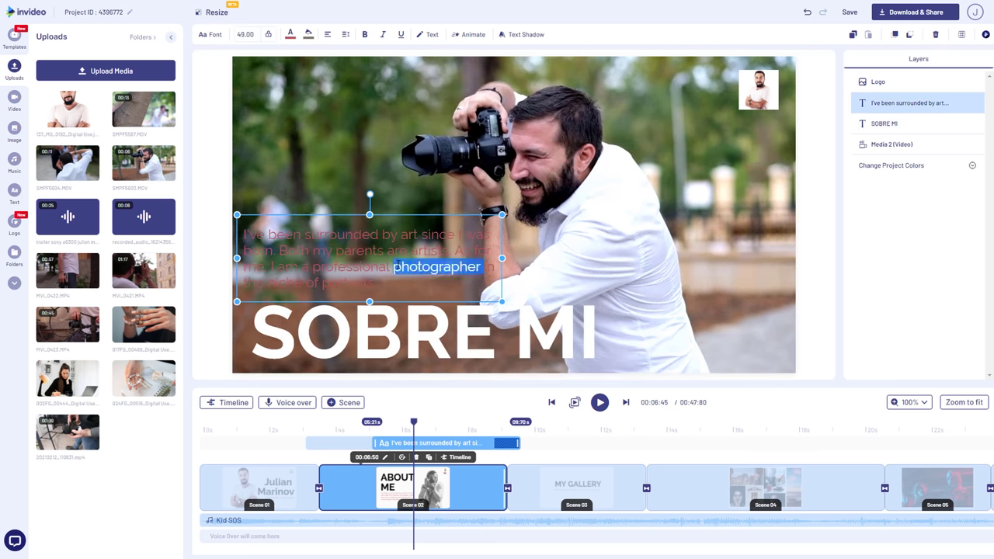
pyautogui.tripleClick(395, 266)
pyautogui.click(200, 232)
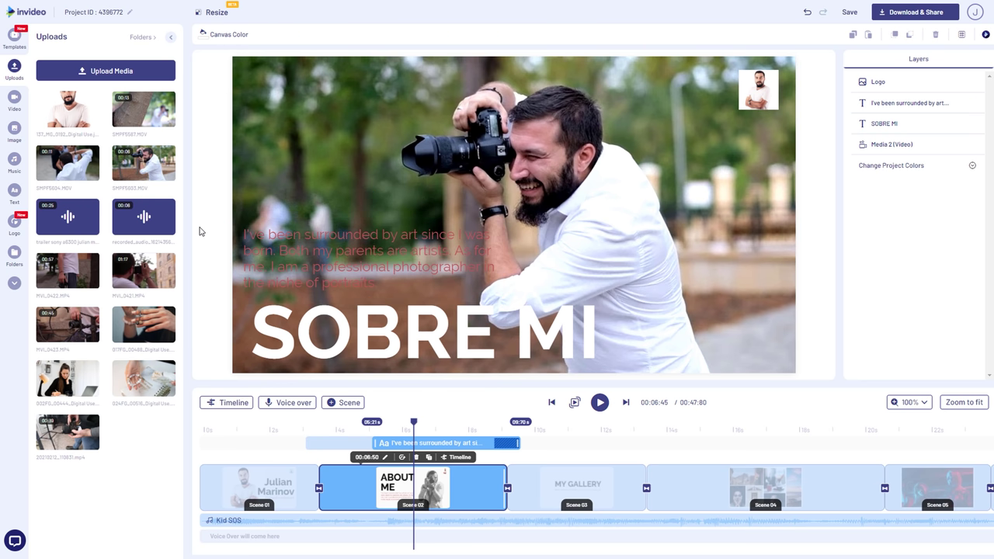
pyautogui.press('space')
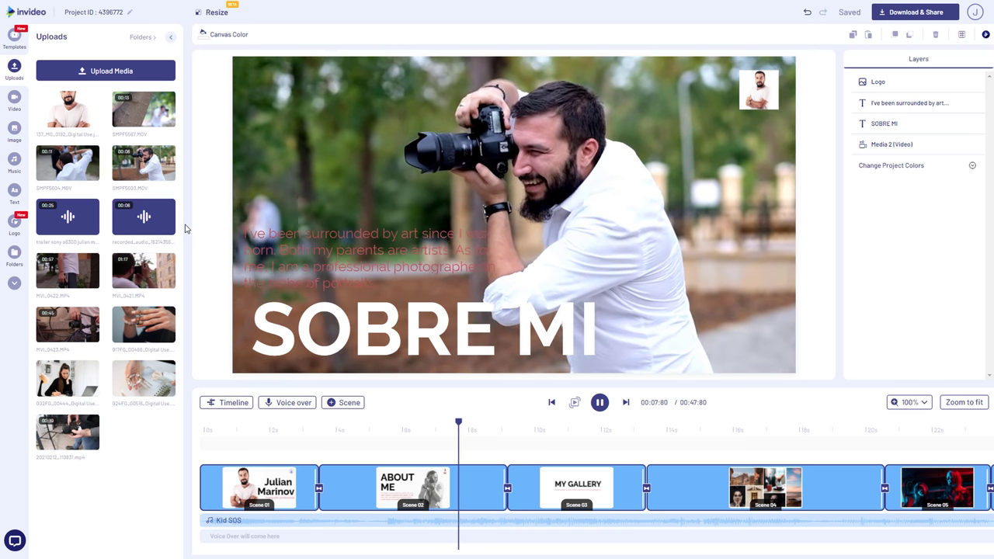
pyautogui.press('space')
# Step: Change the MY GALLERY title to PORTAFOLIO
pyautogui.click(308, 243)
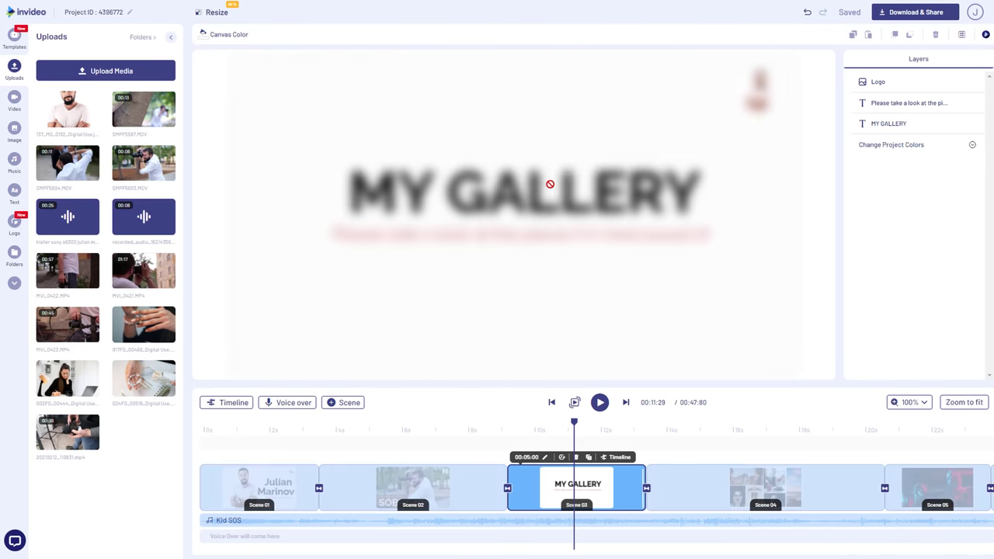
pyautogui.click(574, 195)
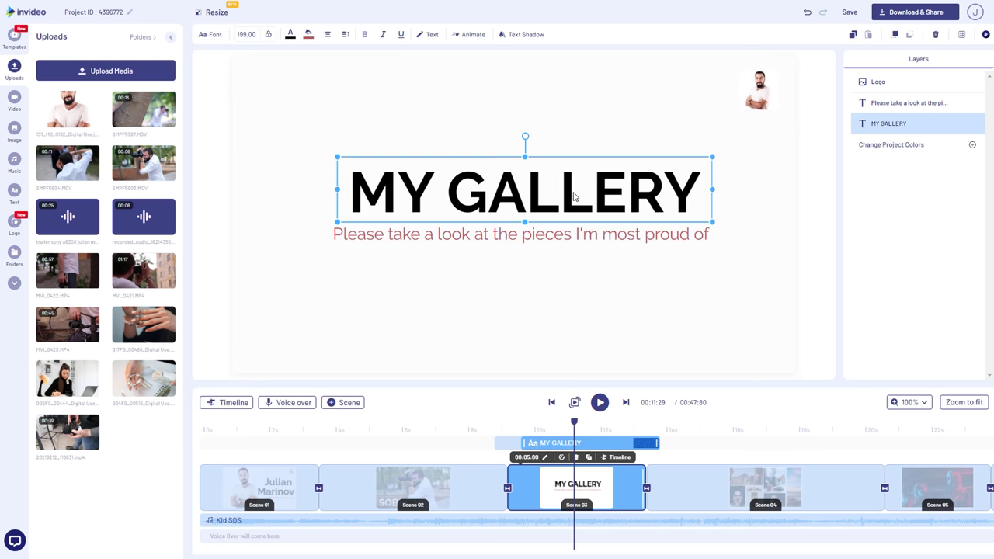
pyautogui.hotkey('ctrl', 'a')
pyautogui.write('PORTAFOLIO')
# Step: Replace the subtitle with 'Os presento mi portafolio' and preview the scene
pyautogui.click(588, 233)
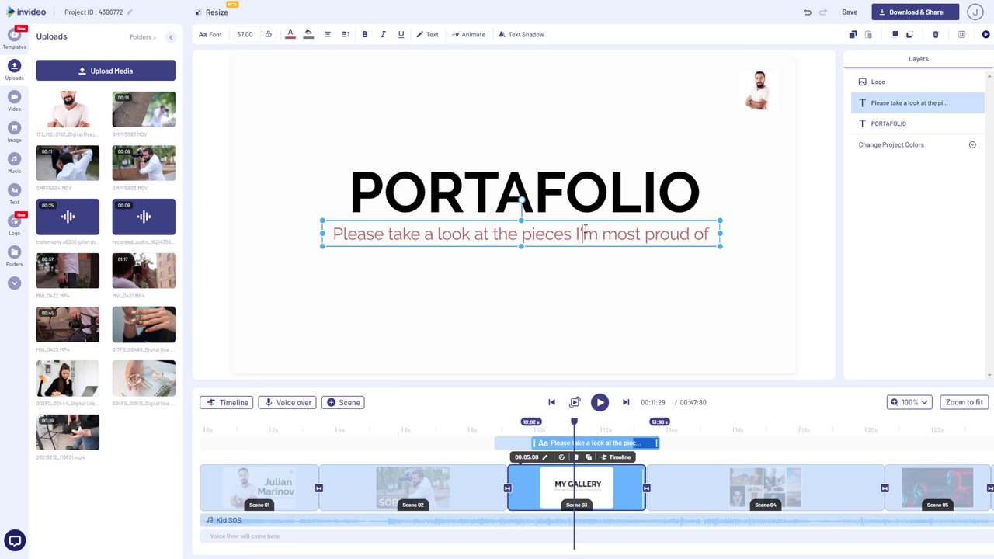
pyautogui.hotkey('ctrl', 'a')
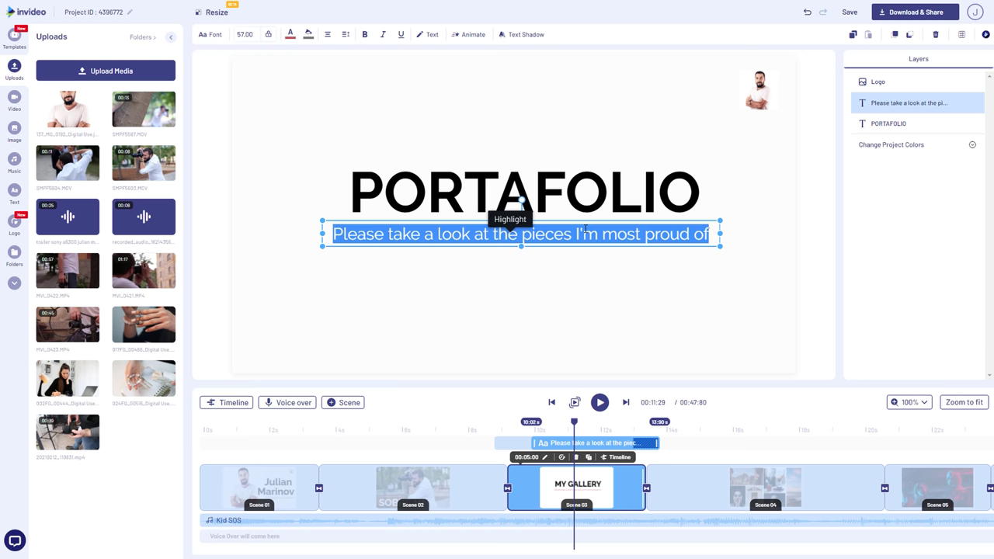
pyautogui.press('BackSpace')
pyautogui.write('oS')
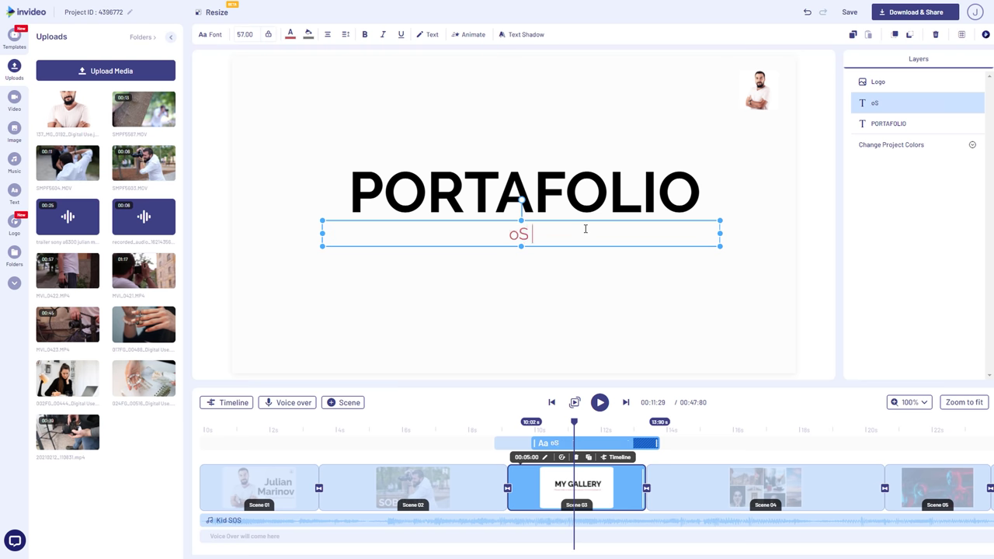
pyautogui.write(' presento mi por')
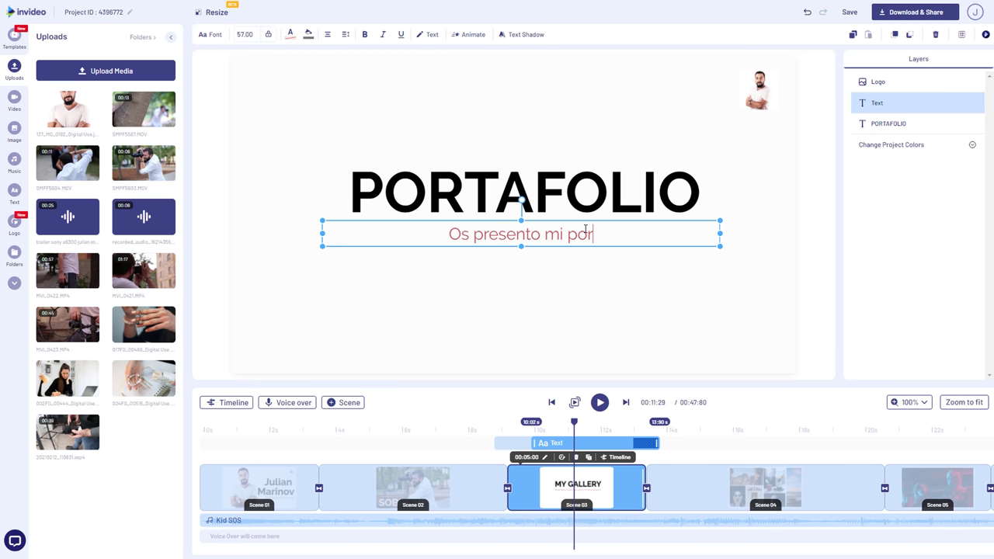
pyautogui.write('tafolio')
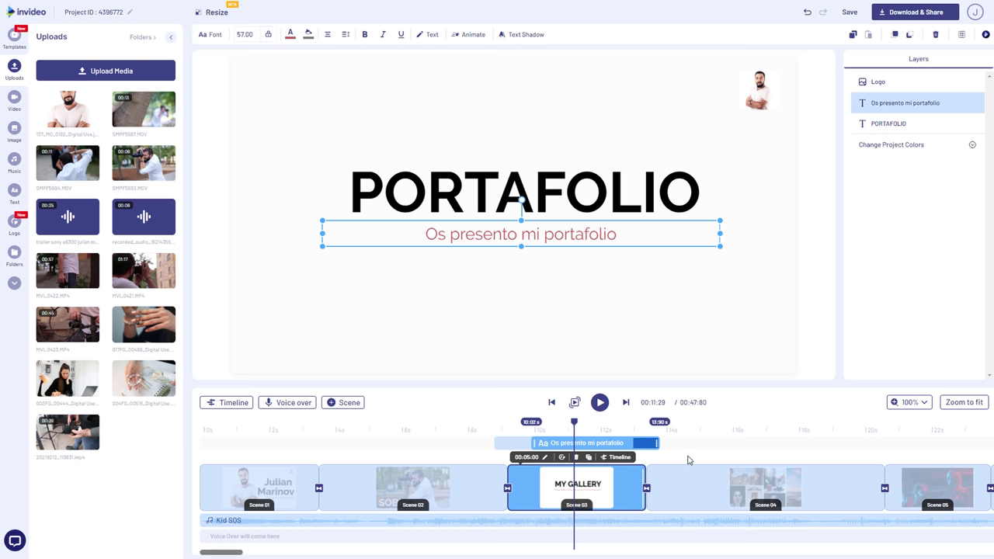
pyautogui.press('BackSpace')
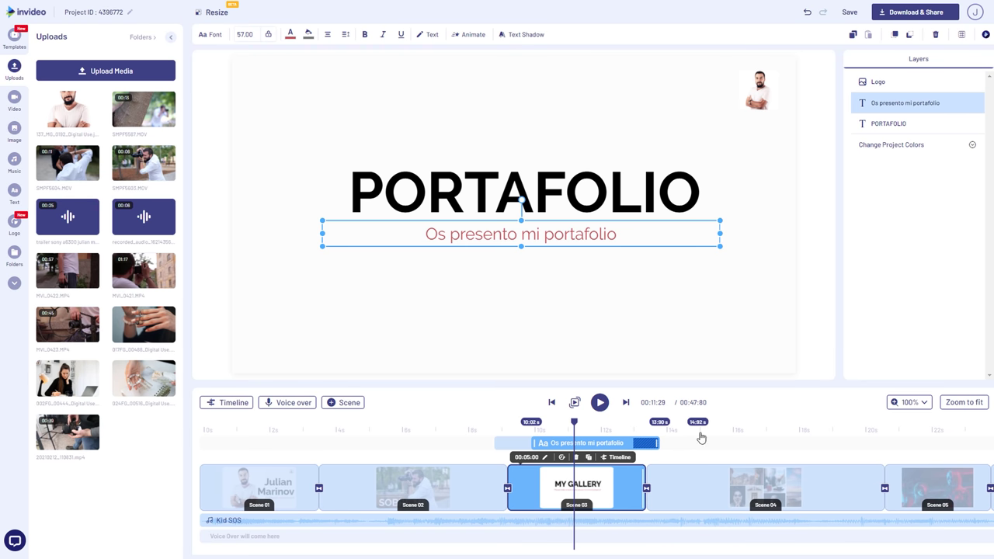
pyautogui.click(826, 355)
pyautogui.press('space')
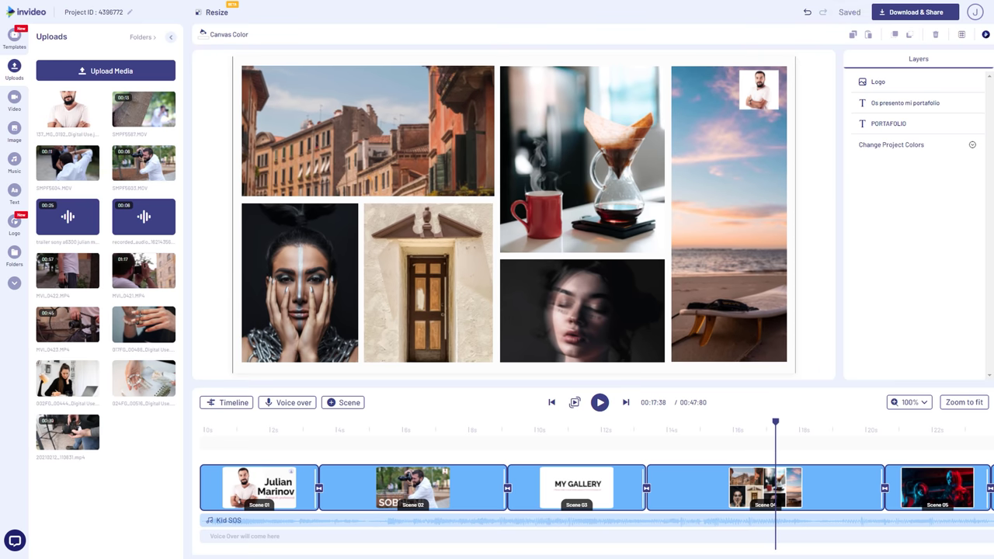
# Step: Replace the Scene 04 collage photos, including the coffee image, with uploaded couple photos
pyautogui.click(767, 488)
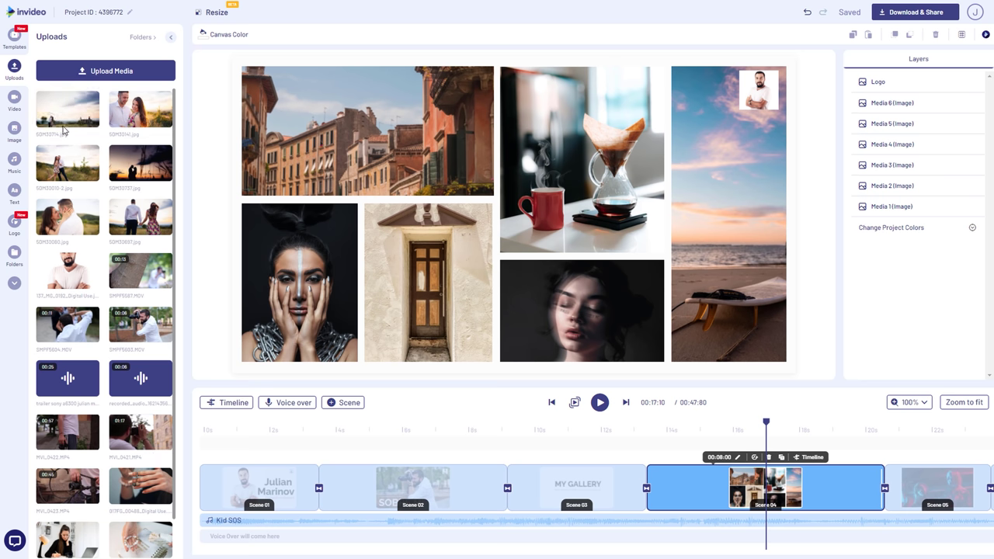
pyautogui.moveTo(63, 112); pyautogui.dragTo(324, 135)
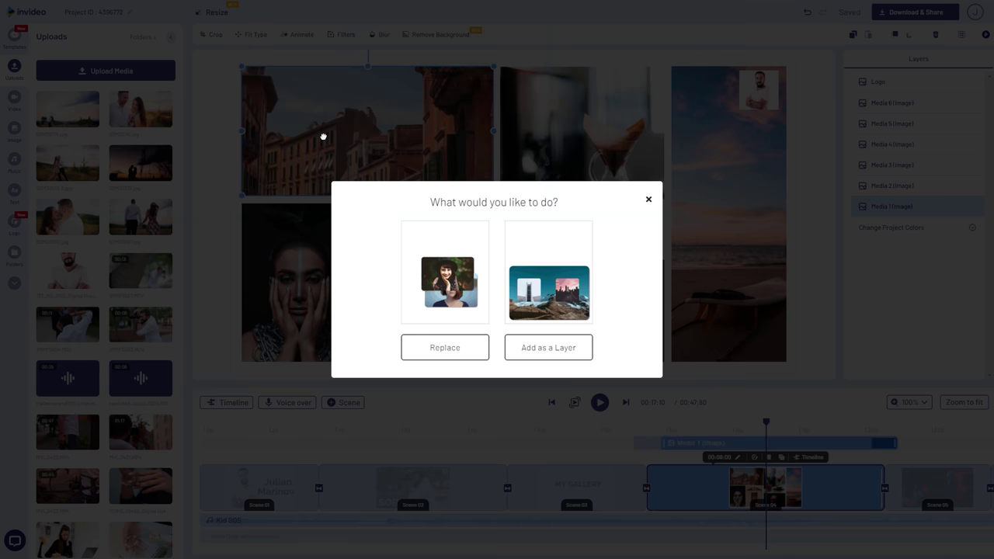
pyautogui.click(459, 347)
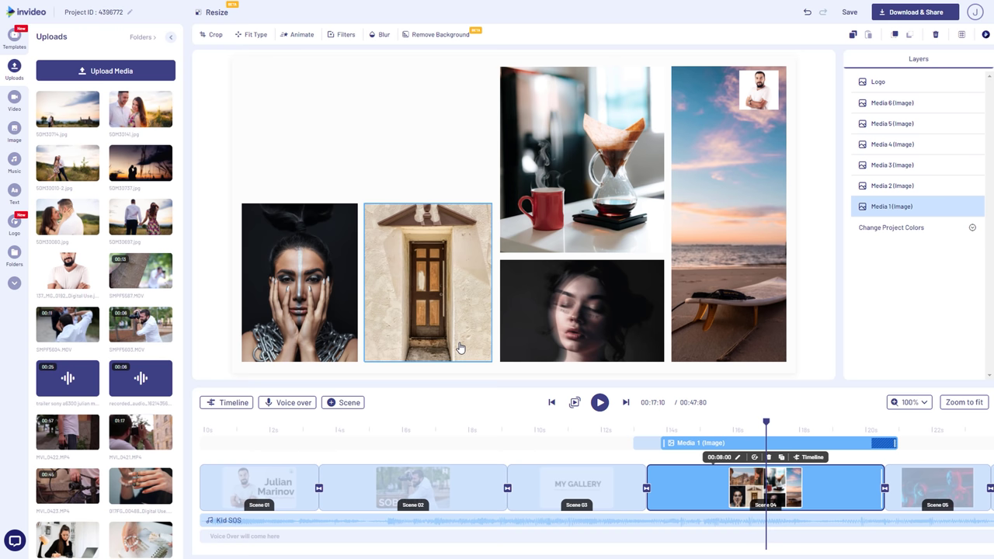
pyautogui.moveTo(133, 107); pyautogui.dragTo(558, 186)
pyautogui.click(458, 347)
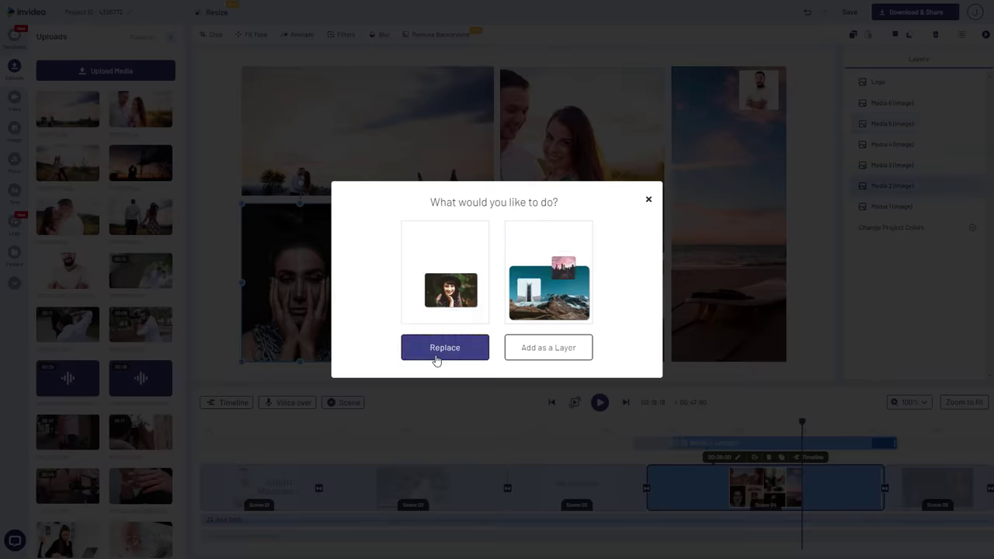
pyautogui.click(436, 360)
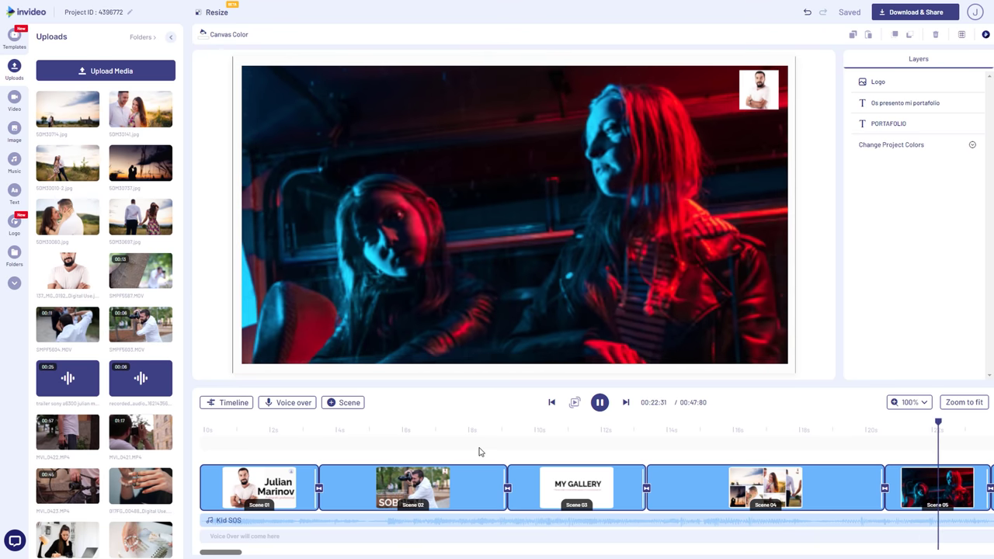
# Step: Replace the Scene 05 image with the couple landscape photo and preview from Scene 04
pyautogui.moveTo(479, 450); pyautogui.dragTo(464, 305)
pyautogui.click(447, 347)
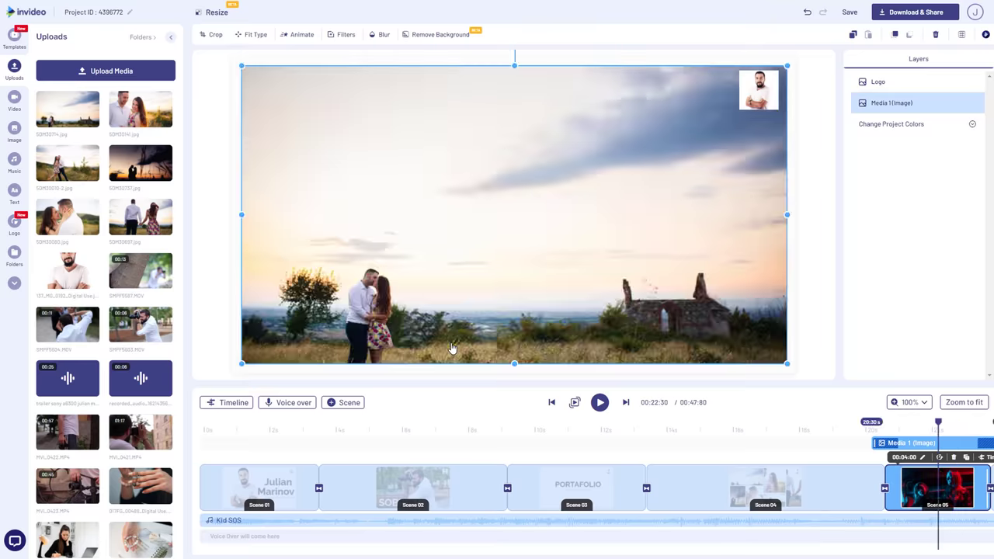
pyautogui.click(821, 431)
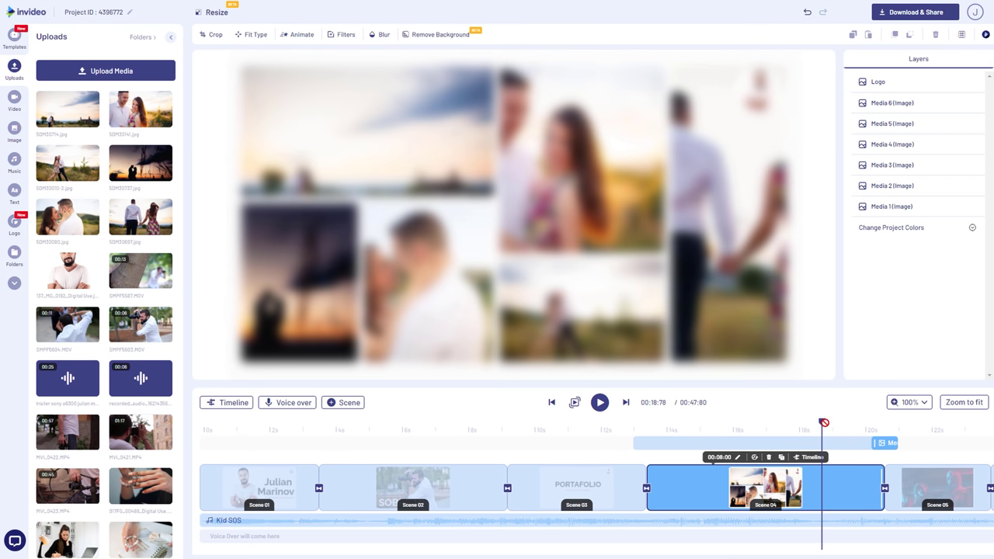
pyautogui.press('space')
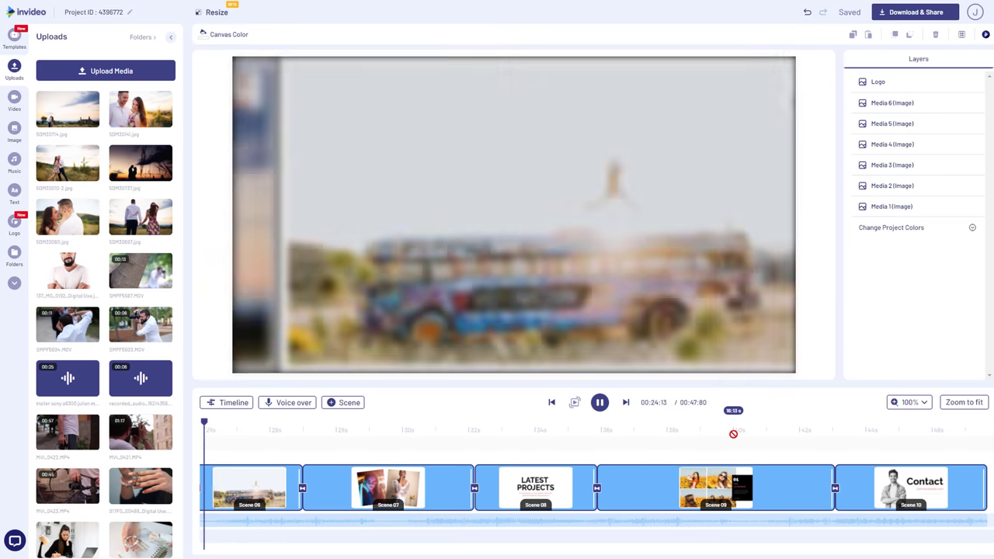
pyautogui.press('space')
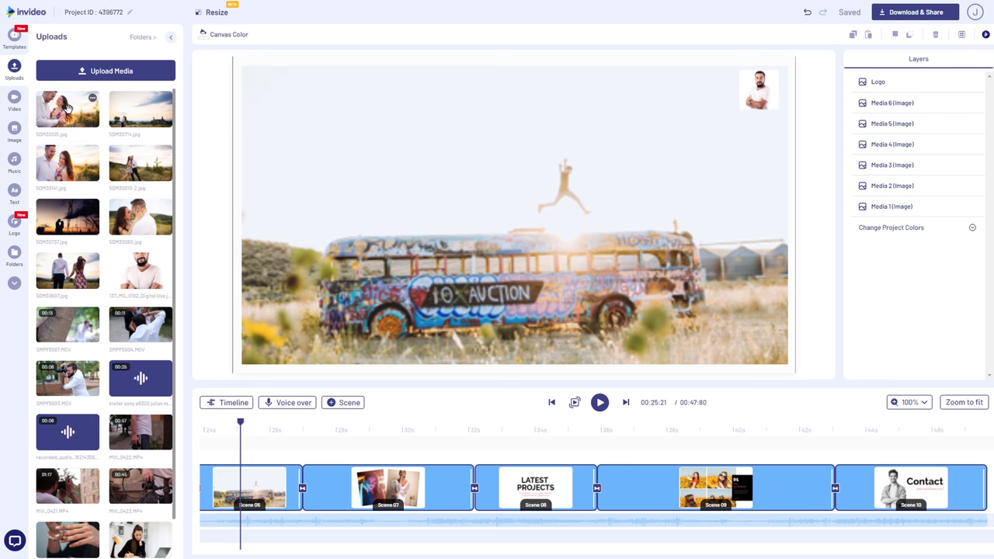
# Step: Add an uploaded couple photo as a new layer over the Scene 06 bus image
pyautogui.moveTo(68, 108); pyautogui.dragTo(382, 182)
pyautogui.moveTo(530, 219); pyautogui.dragTo(530, 218)
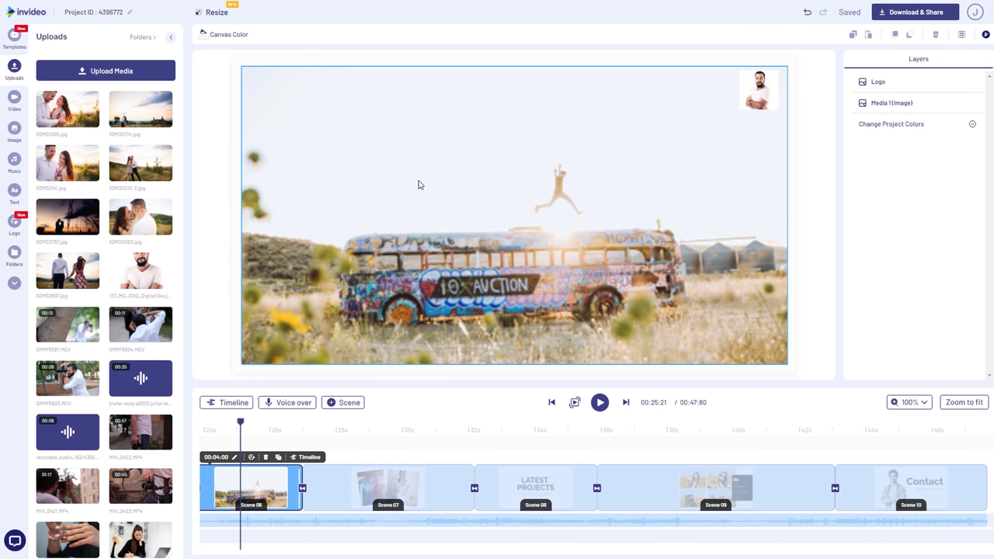
pyautogui.moveTo(77, 115); pyautogui.dragTo(477, 200)
pyautogui.click(449, 348)
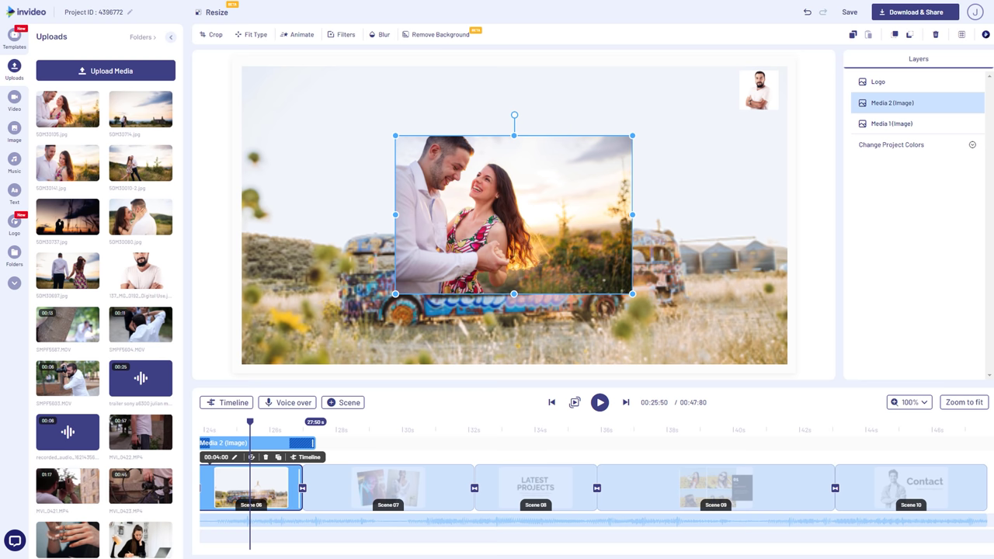
# Step: Swap both tilted Scene 07 photos for uploaded couple photos, shifting the right one slightly left
pyautogui.click(380, 488)
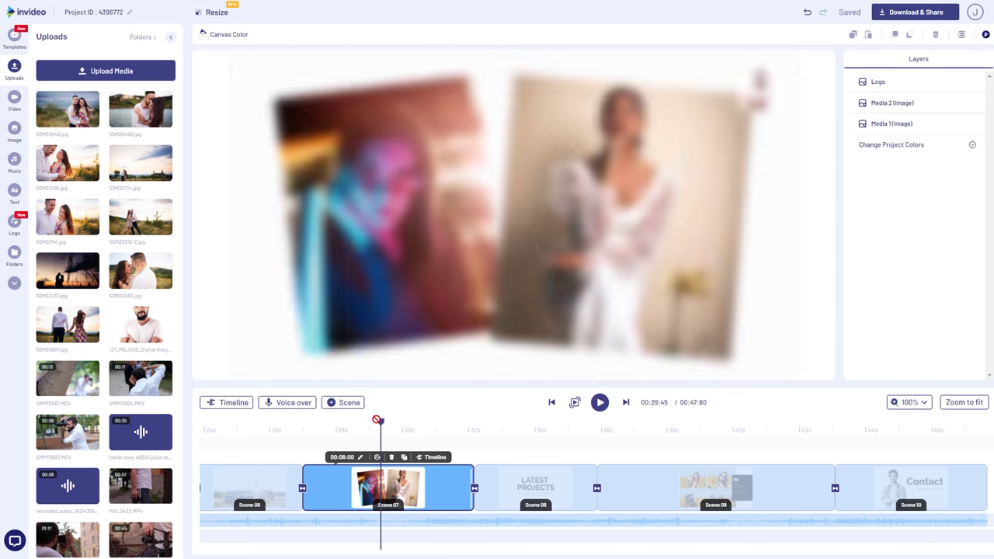
pyautogui.moveTo(131, 115); pyautogui.dragTo(391, 190)
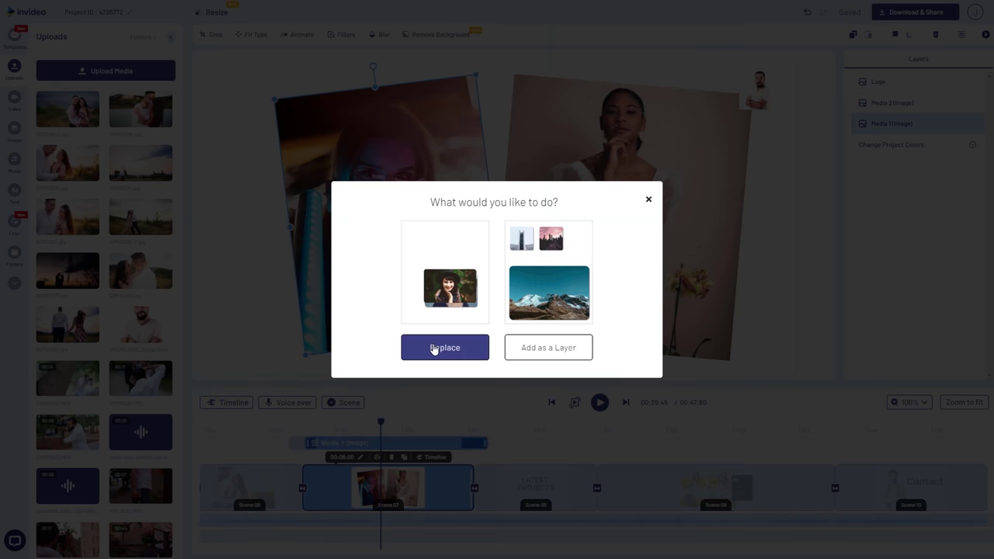
pyautogui.click(434, 348)
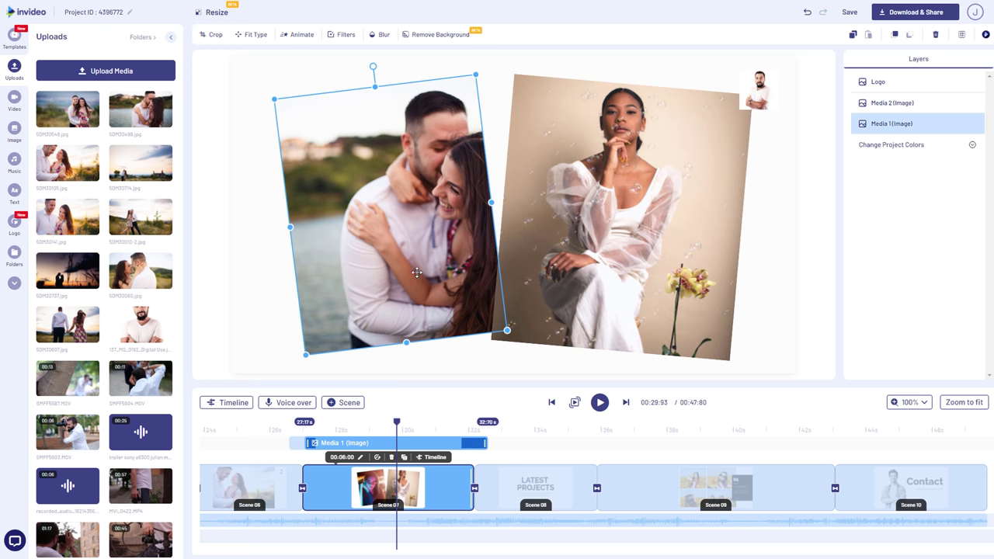
pyautogui.moveTo(79, 117); pyautogui.dragTo(595, 215)
pyautogui.click(415, 357)
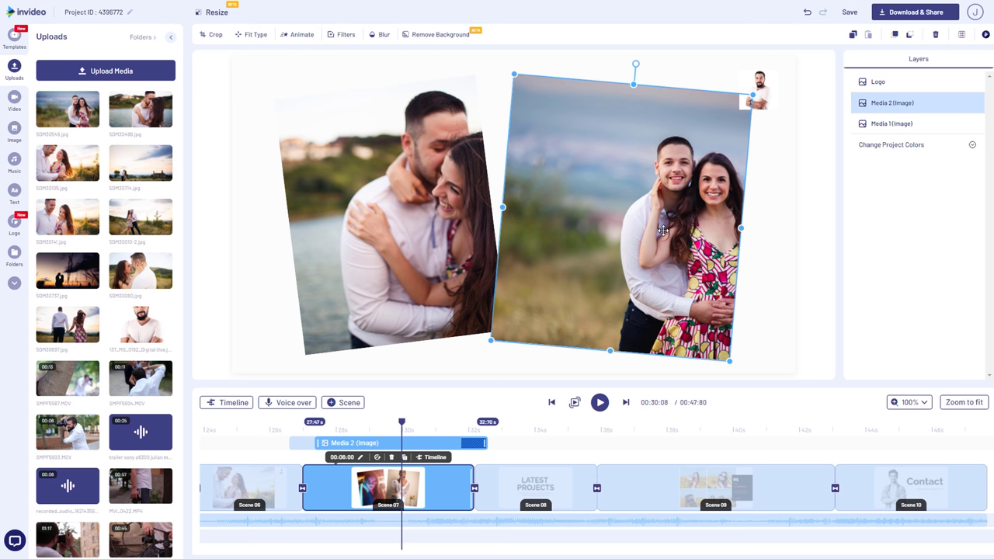
pyautogui.moveTo(677, 244); pyautogui.dragTo(663, 243)
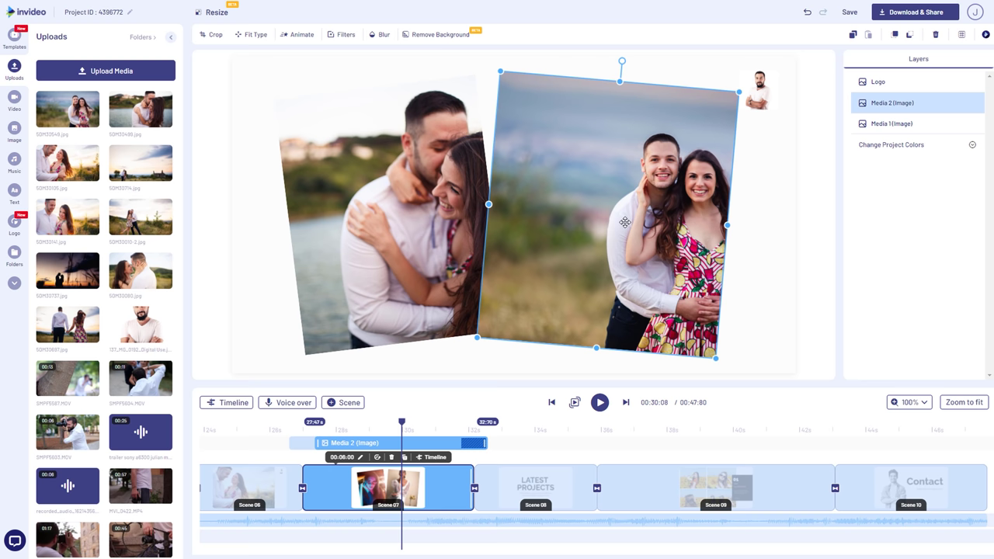
# Step: Set the right Scene 07 photo's fit to Crop To Screen aligned right, then go to LATEST PROJECTS
pyautogui.click(255, 36)
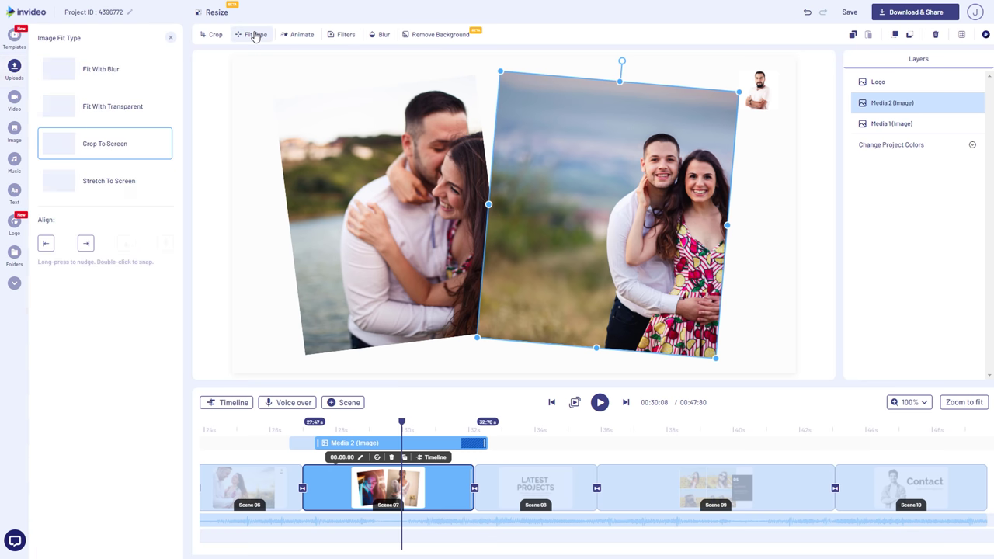
pyautogui.click(111, 77)
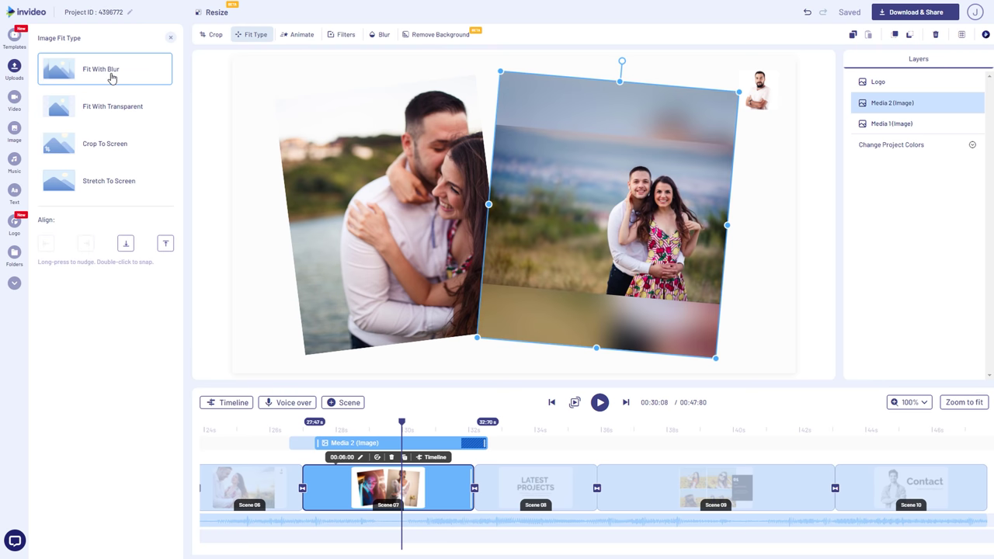
pyautogui.click(114, 107)
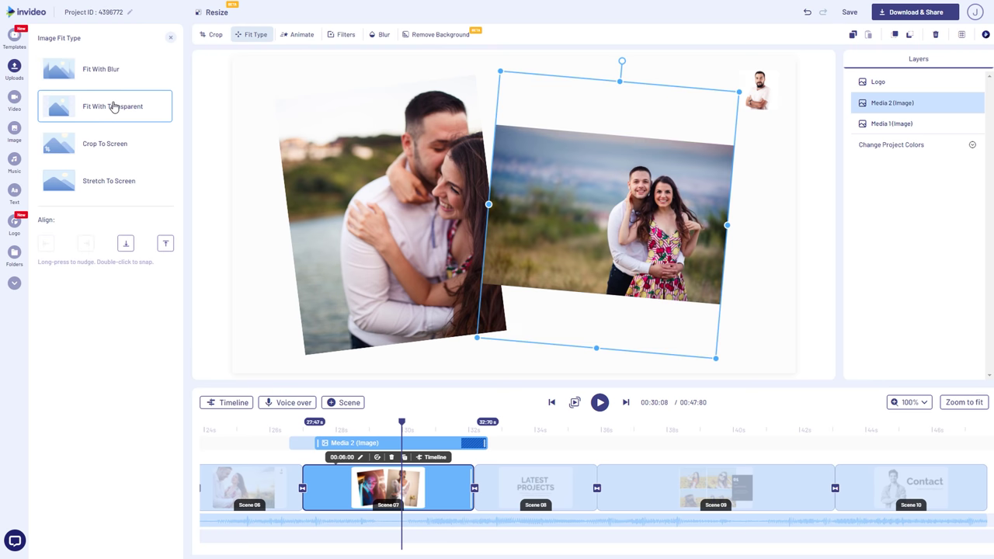
pyautogui.click(114, 148)
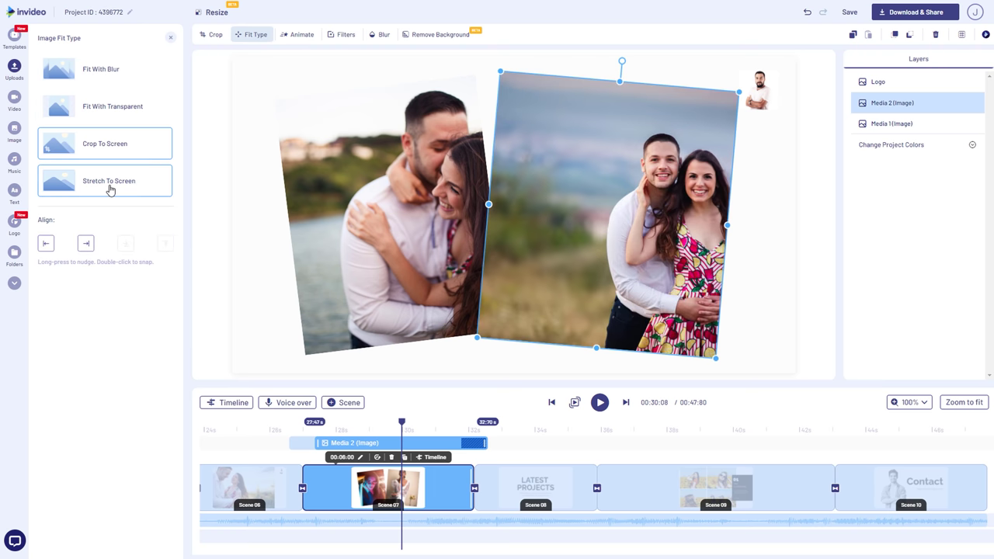
pyautogui.click(110, 186)
pyautogui.click(115, 150)
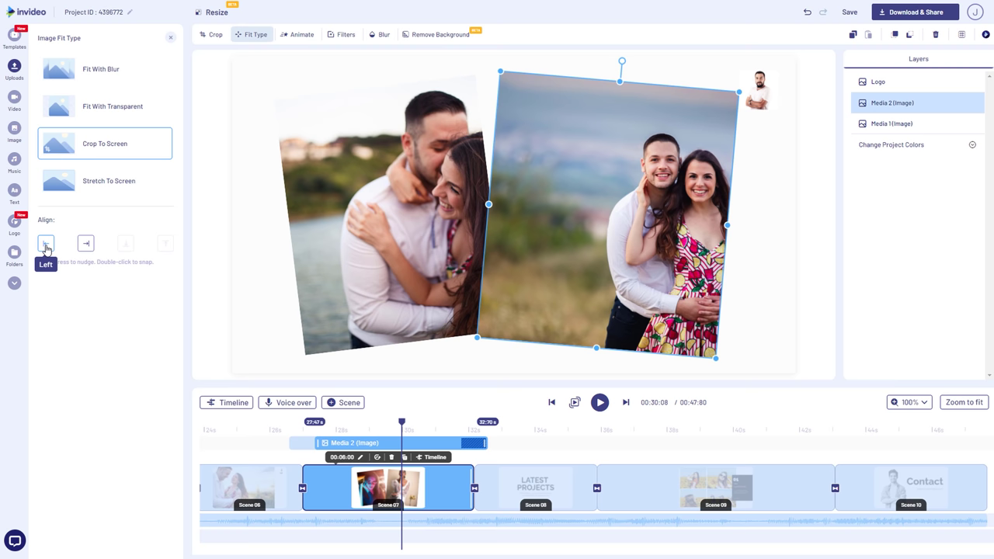
pyautogui.click(86, 246)
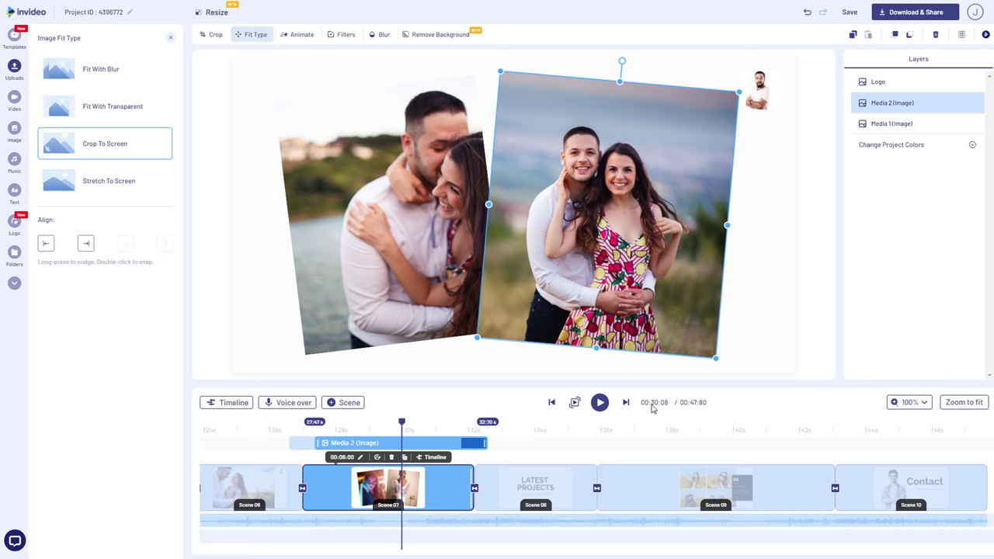
pyautogui.click(528, 432)
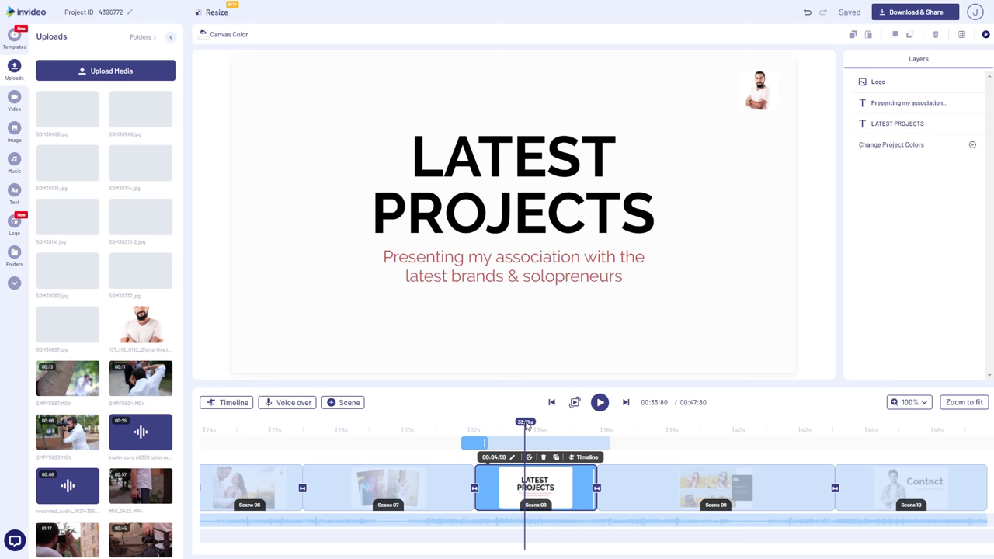
# Step: Duplicate the La femme client scene (Scene 09) into a new Scene 10
pyautogui.moveTo(526, 423); pyautogui.dragTo(715, 451)
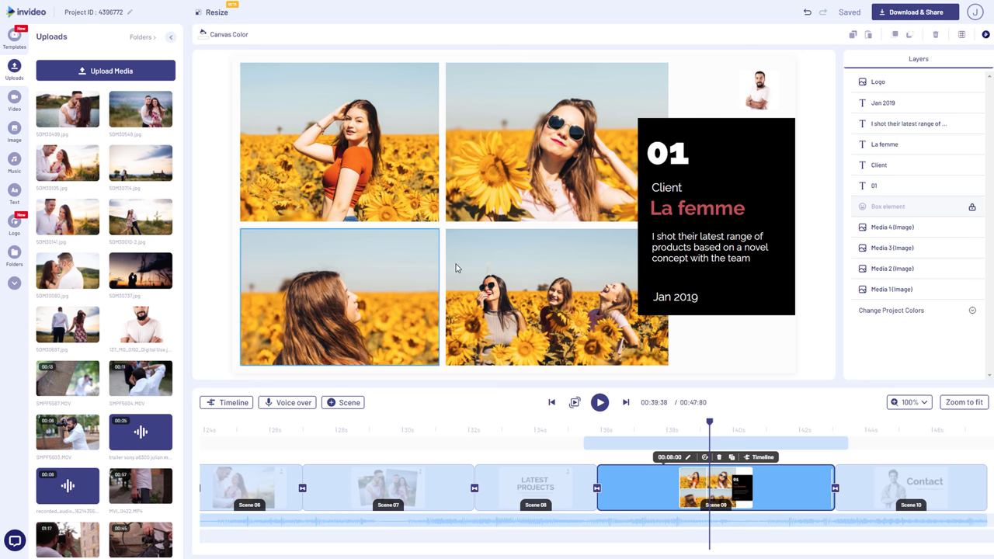
pyautogui.click(731, 457)
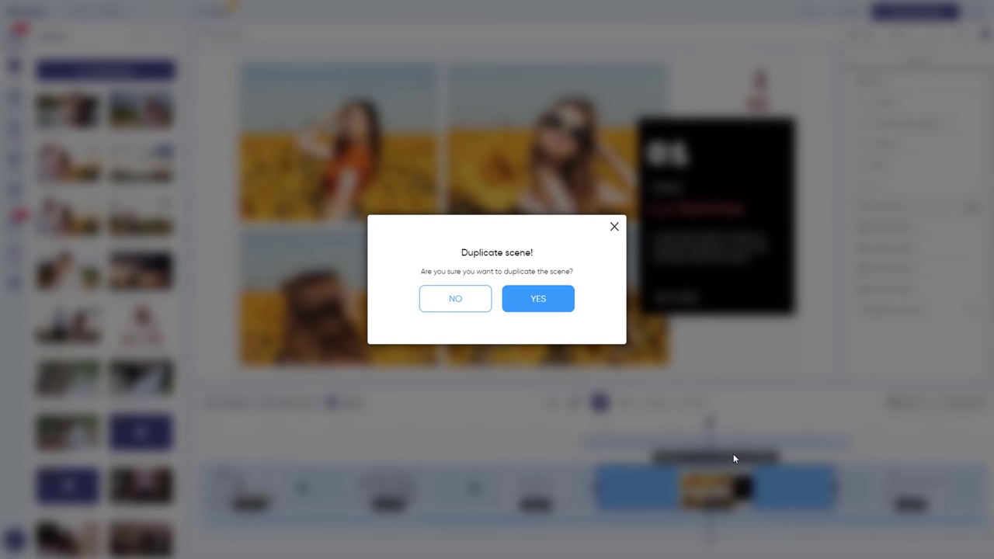
pyautogui.click(520, 300)
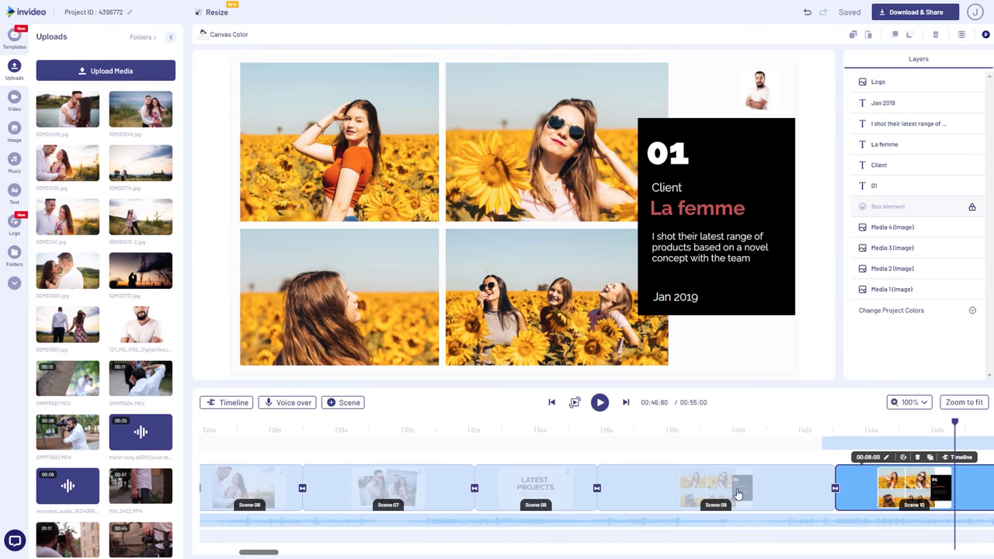
pyautogui.click(713, 438)
pyautogui.click(904, 435)
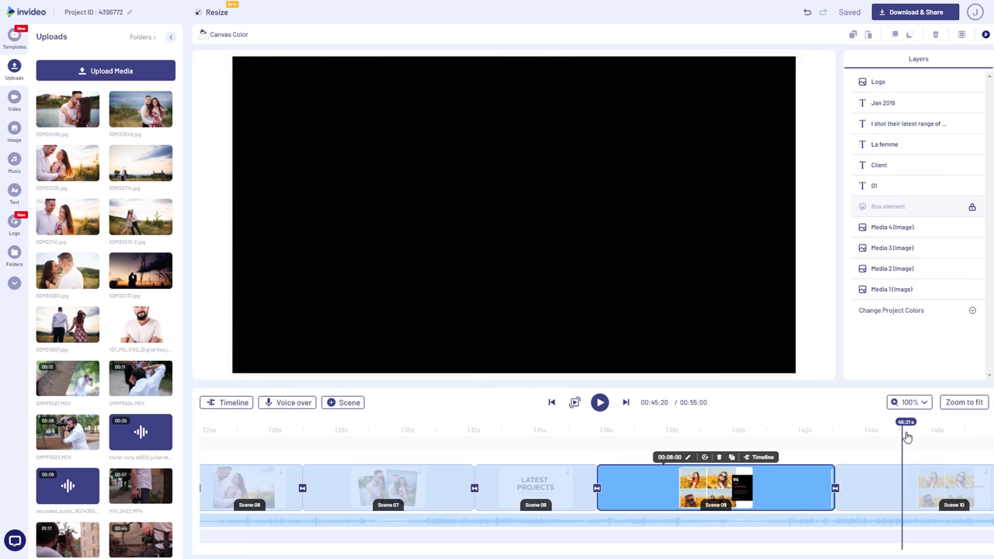
# Step: Change the number in Scene 10 from 01 to 02
pyautogui.click(670, 153)
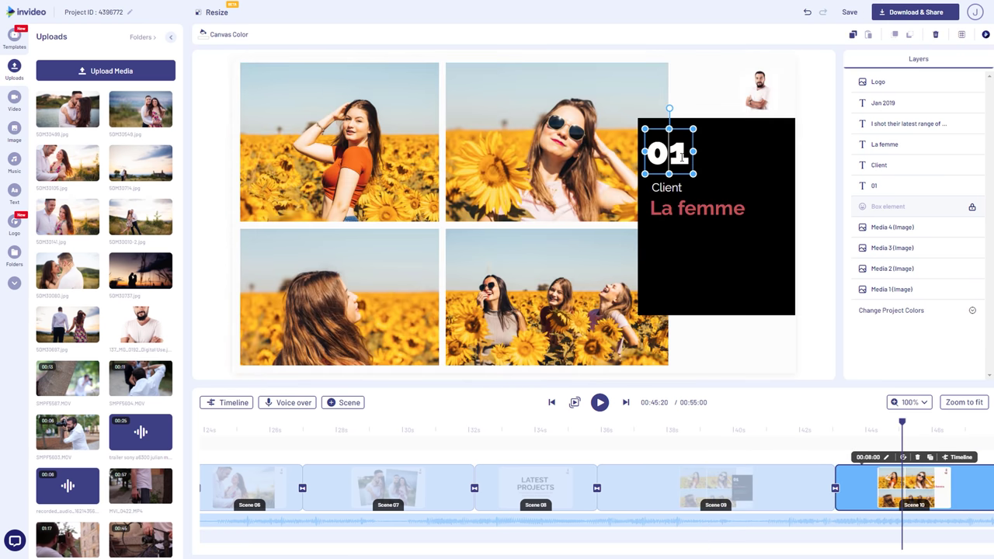
pyautogui.click(670, 153)
pyautogui.moveTo(671, 153); pyautogui.dragTo(689, 153)
pyautogui.write('2')
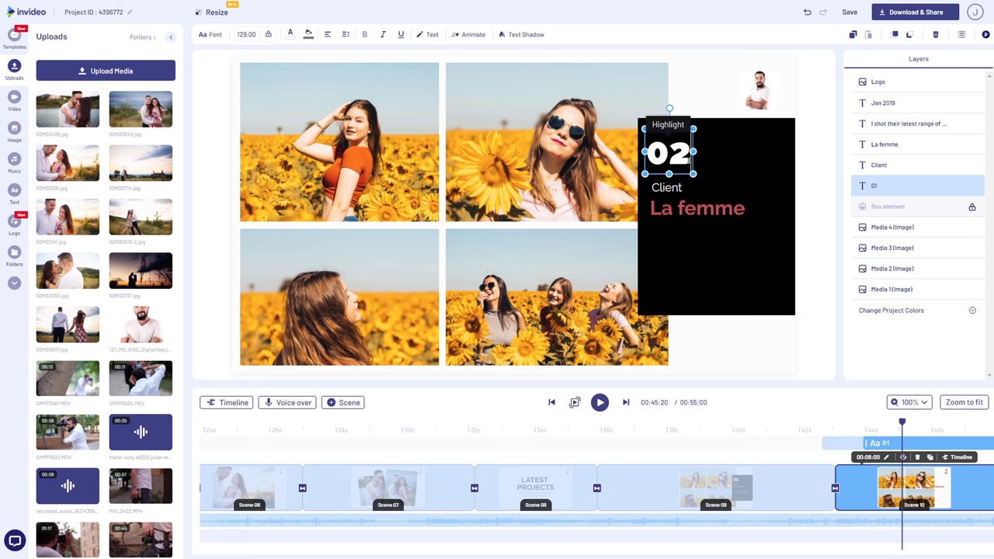
pyautogui.click(810, 363)
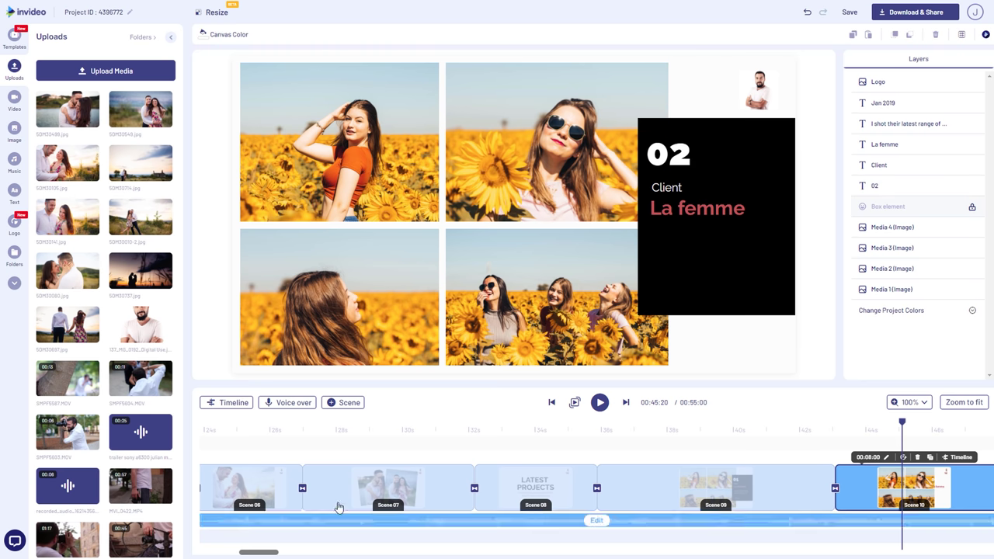
pyautogui.moveTo(269, 553); pyautogui.dragTo(302, 554)
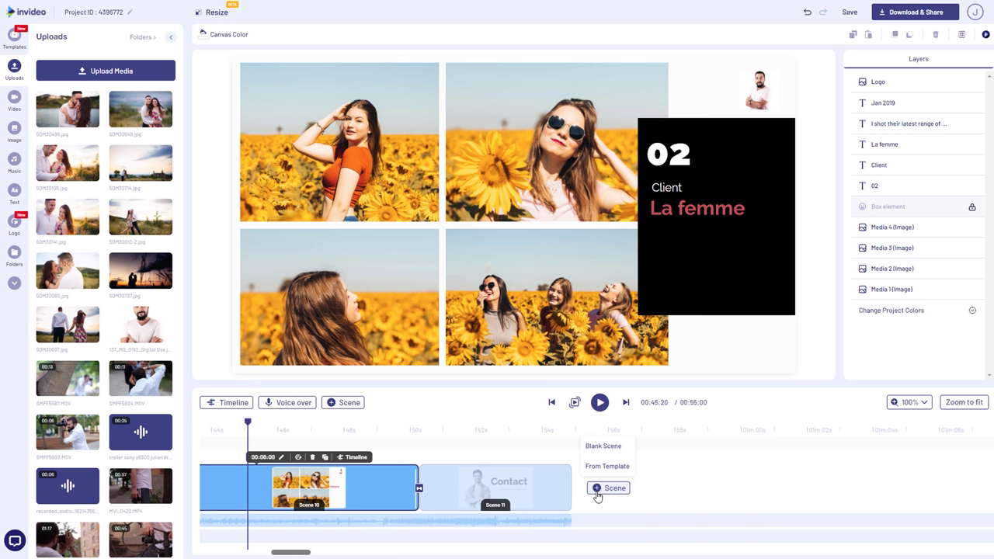
# Step: Open the stock video library with Include Premium Media unchecked
pyautogui.moveTo(290, 552); pyautogui.dragTo(163, 553)
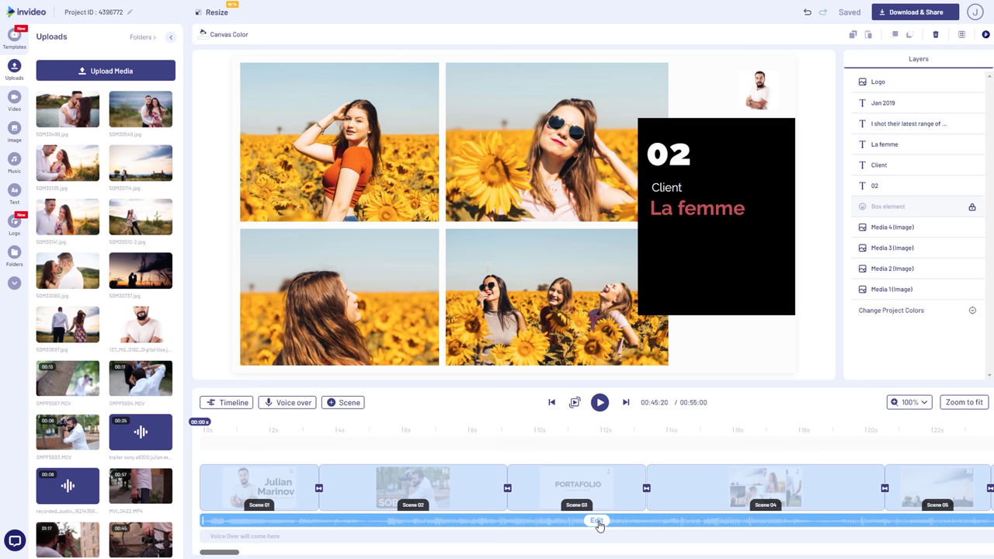
pyautogui.click(595, 521)
pyautogui.click(596, 523)
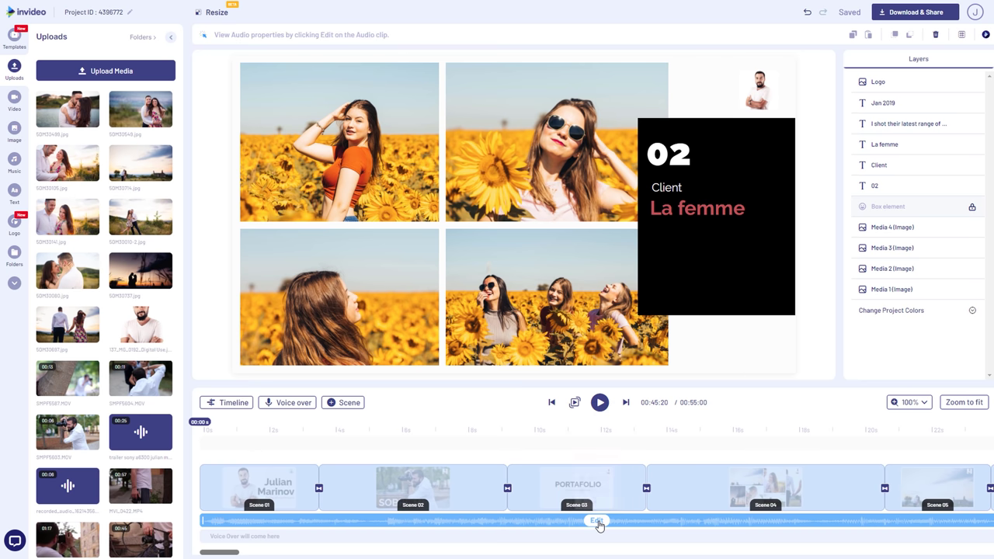
pyautogui.click(16, 99)
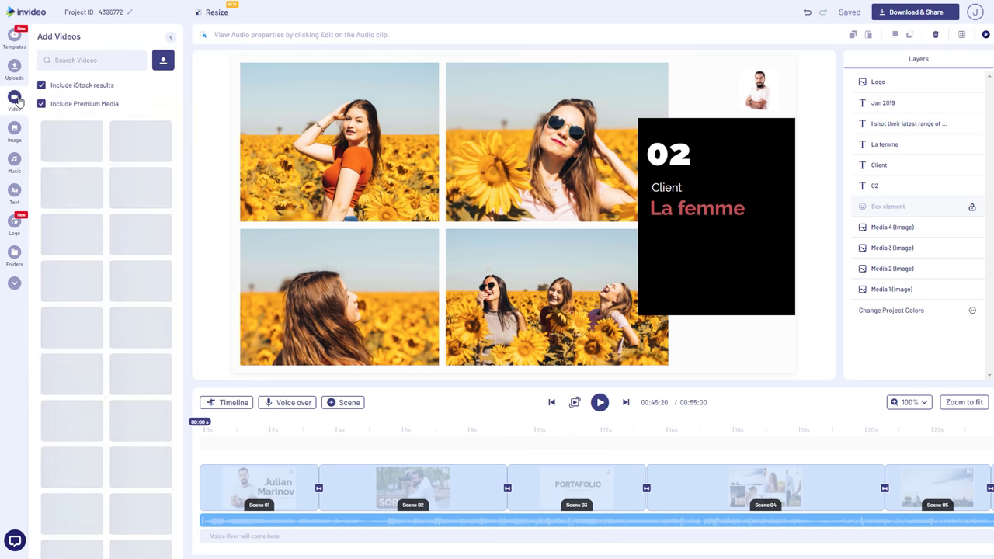
pyautogui.click(41, 103)
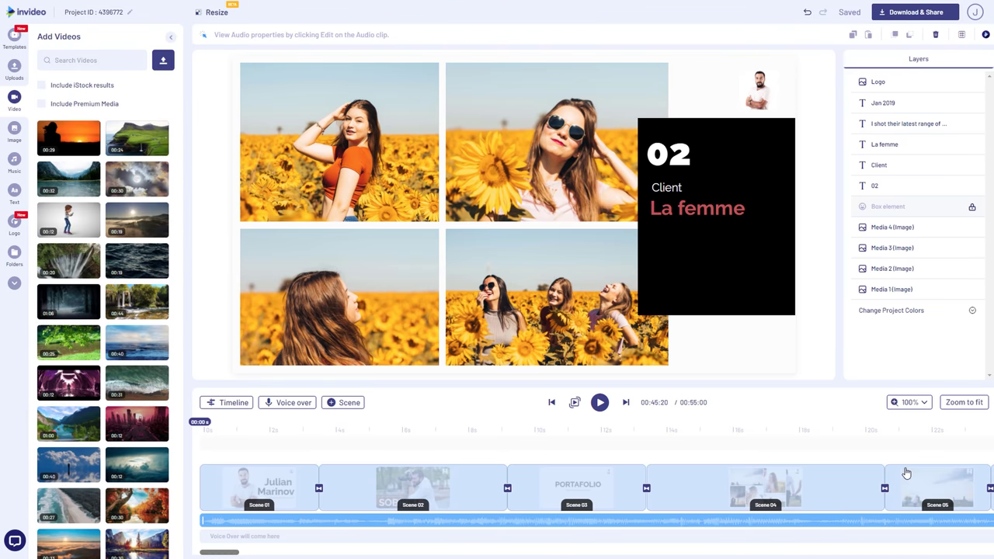
# Step: Navigate the timeline back to Scene 07 with the two couple photos
pyautogui.scroll(-1, 905, 473)
pyautogui.moveTo(226, 519); pyautogui.dragTo(273, 525)
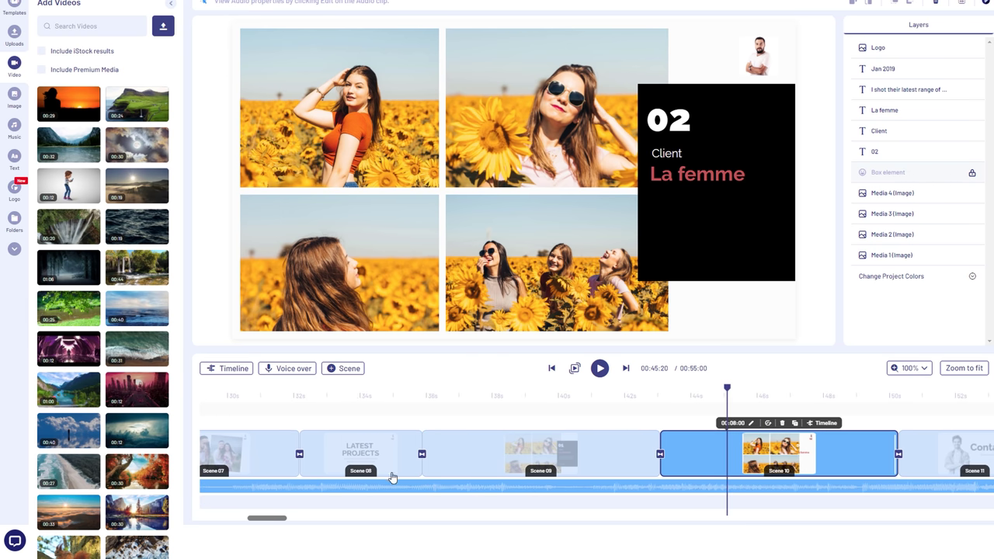
pyautogui.click(488, 451)
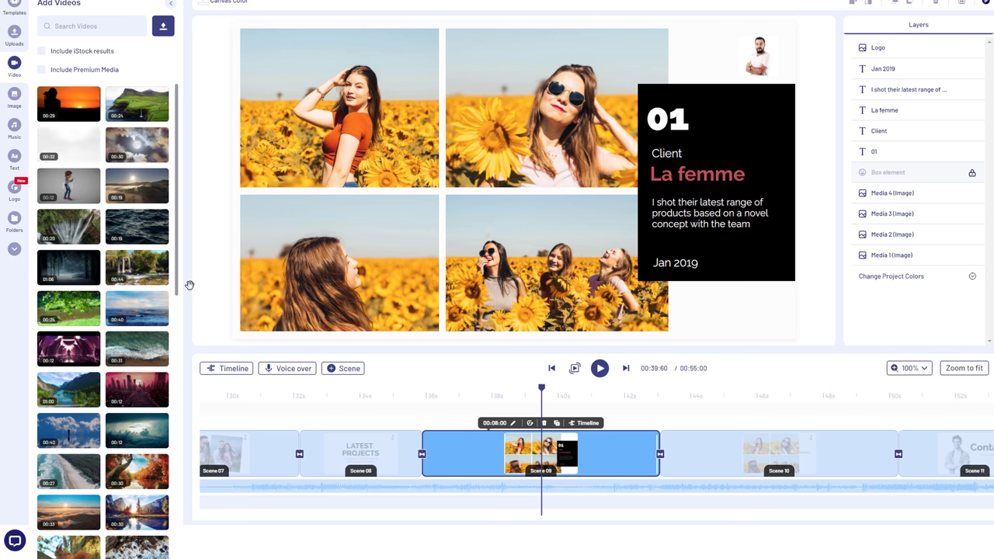
pyautogui.click(235, 395)
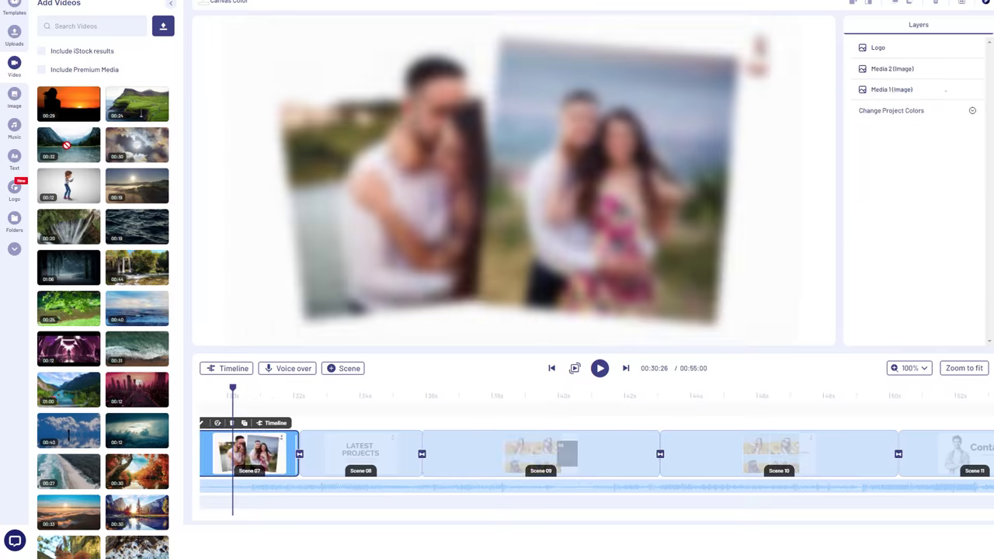
# Step: Add a mountain-lake stock video to Scene 07, trimmed to six seconds
pyautogui.moveTo(67, 146); pyautogui.dragTo(248, 260)
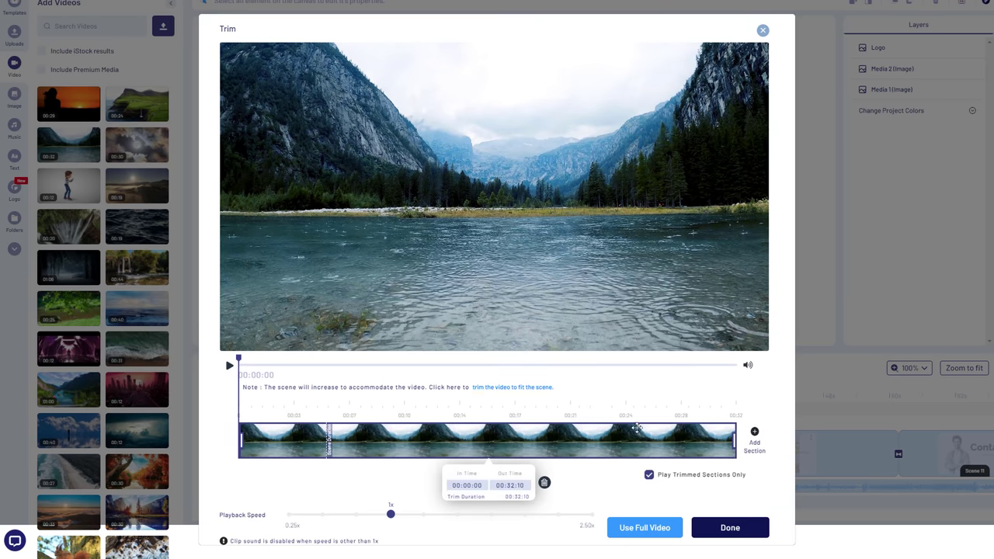
pyautogui.click(514, 389)
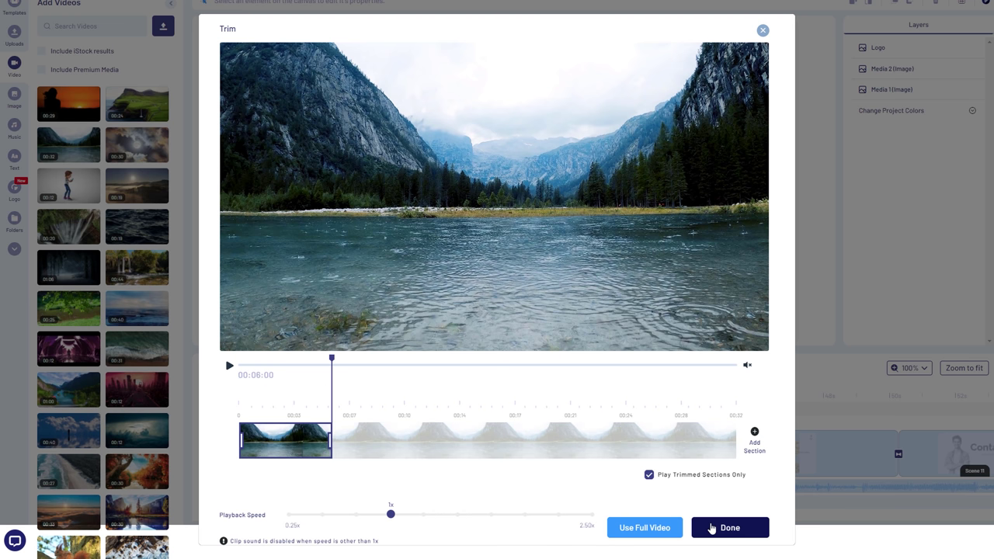
pyautogui.click(712, 528)
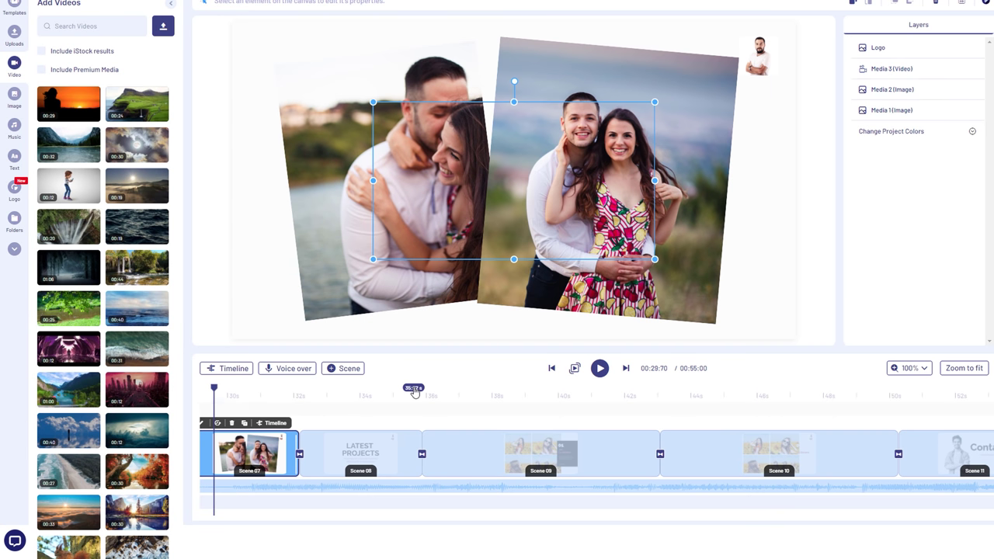
# Step: Enlarge the lake video to fill the canvas, send it behind both photos, and preview
pyautogui.moveTo(488, 183); pyautogui.dragTo(348, 102)
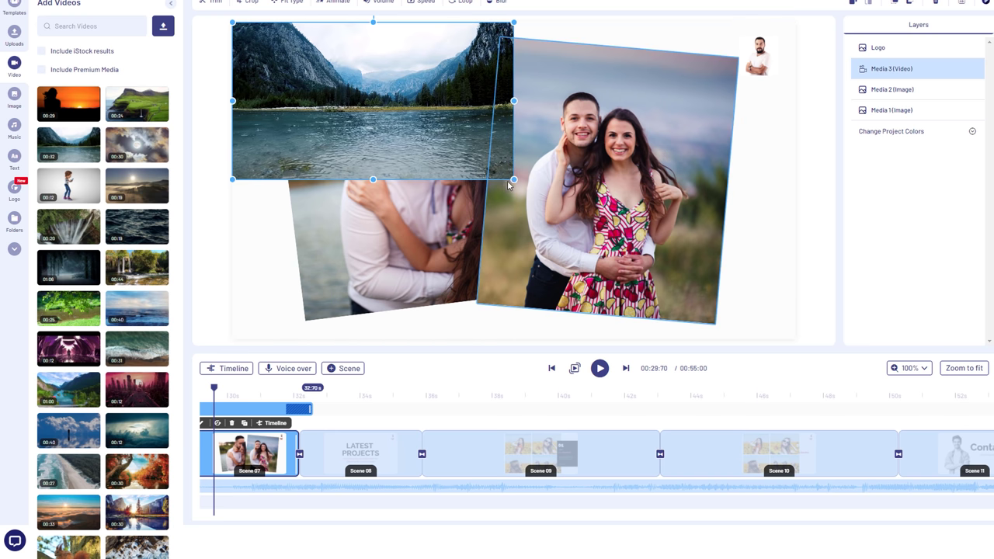
pyautogui.moveTo(520, 187); pyautogui.dragTo(799, 361)
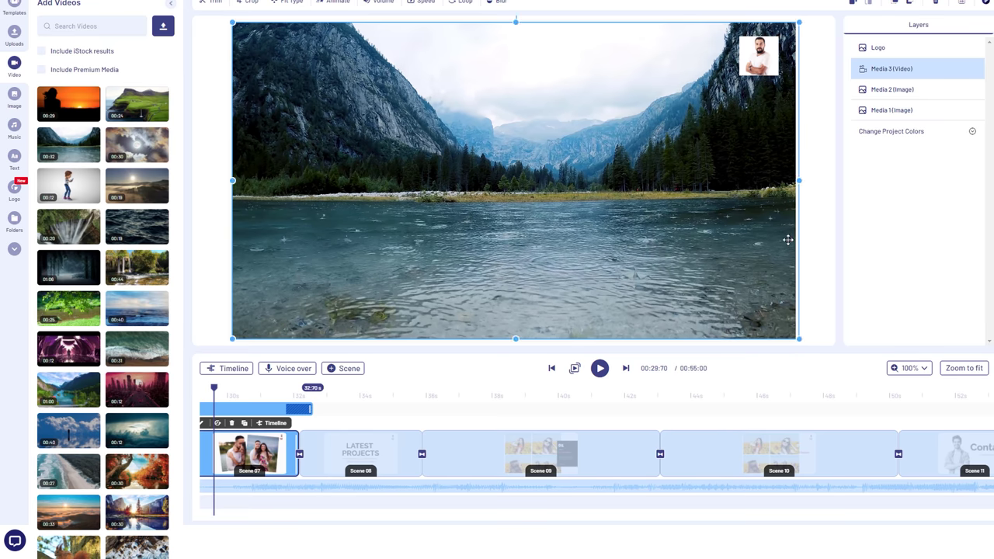
pyautogui.scroll(1, 864, 243)
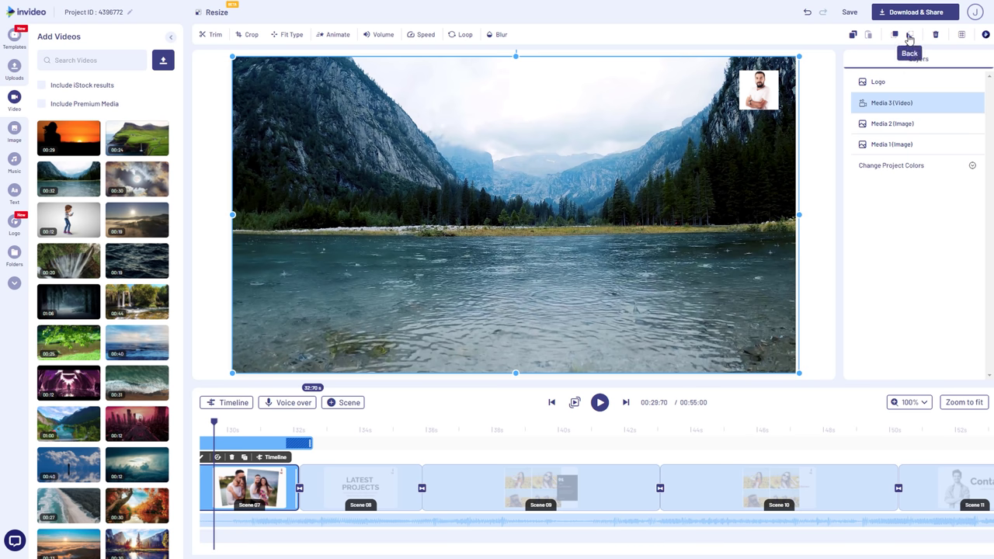
pyautogui.click(909, 37)
pyautogui.click(910, 37)
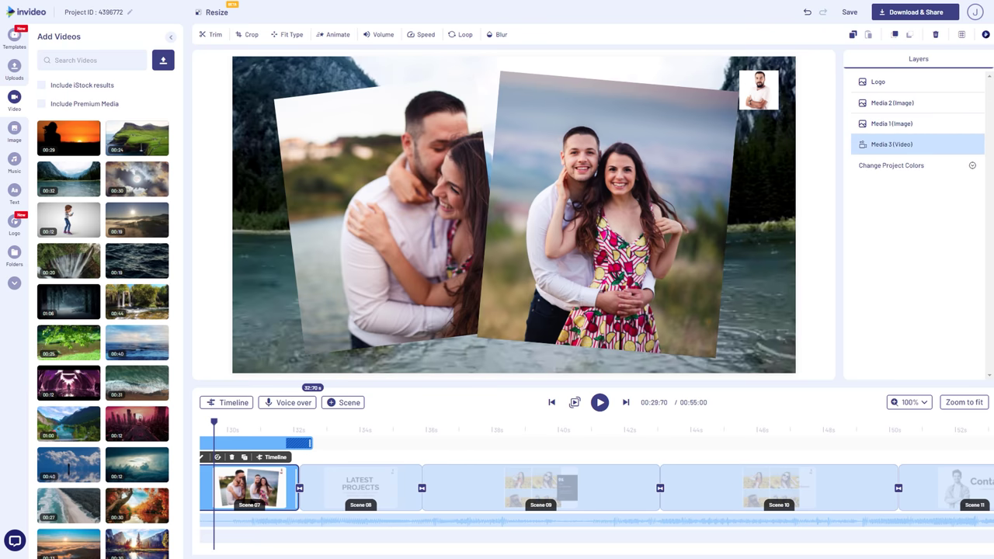
pyautogui.moveTo(276, 553); pyautogui.dragTo(264, 553)
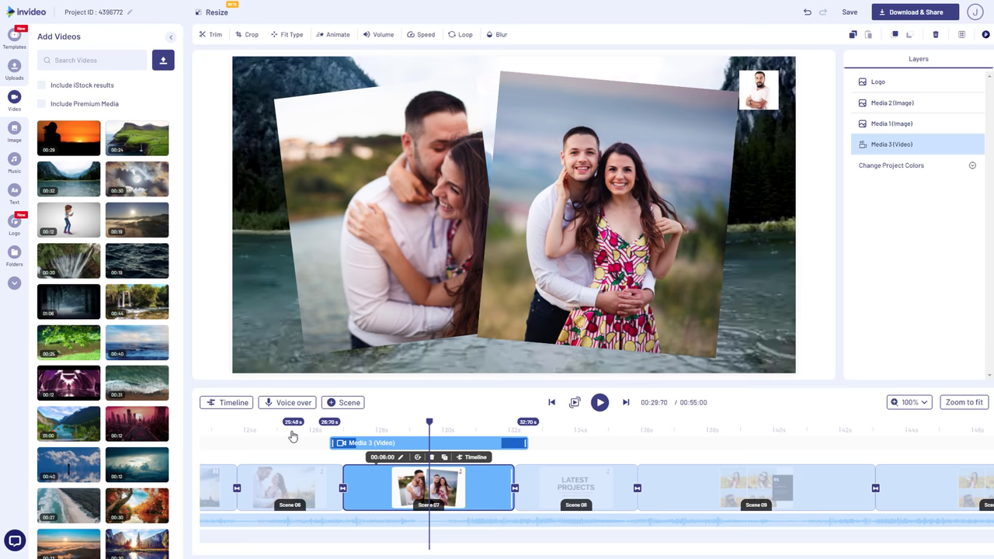
pyautogui.click(293, 435)
pyautogui.press('space')
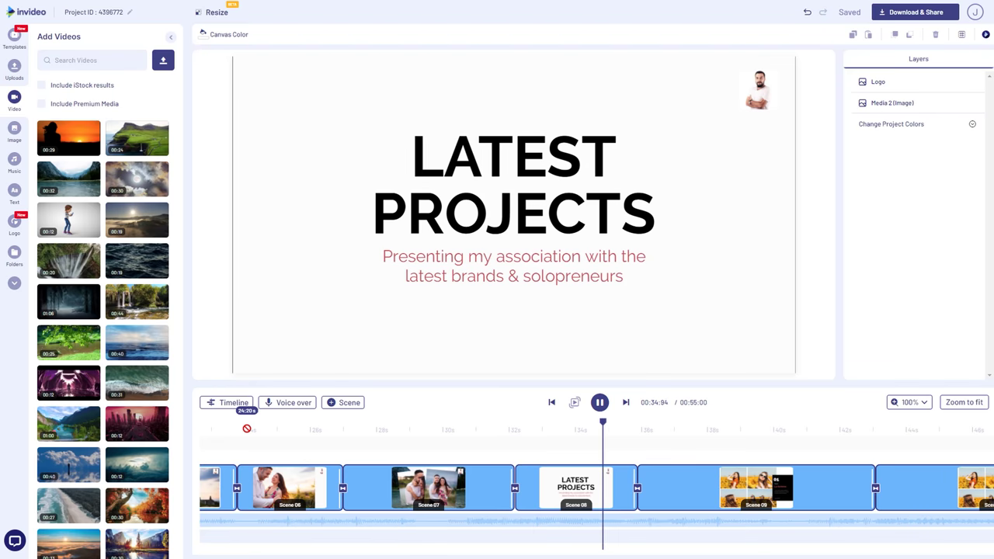
# Step: Replay the couple scene with its new lake background, then return to Scene 07's start
pyautogui.click(247, 428)
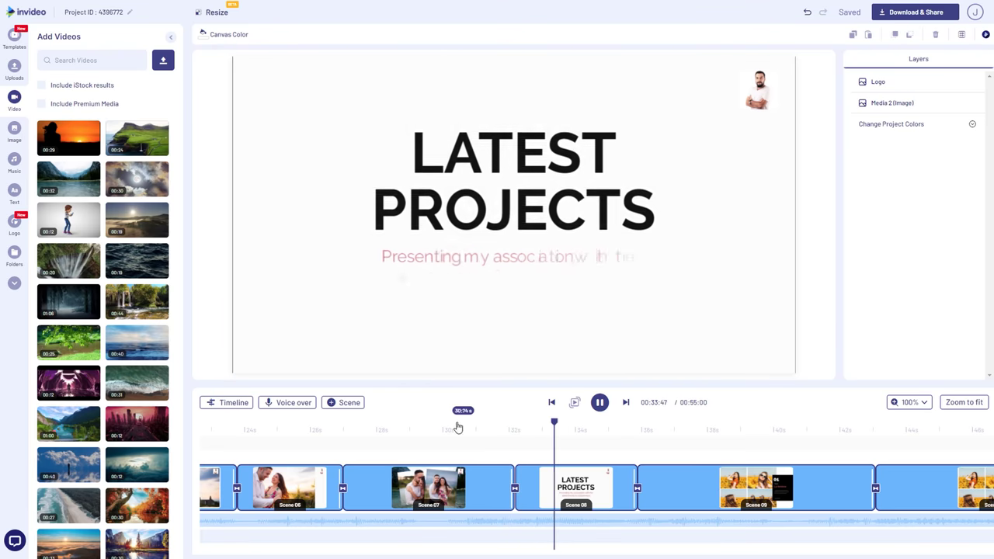
pyautogui.press('space')
pyautogui.click(428, 429)
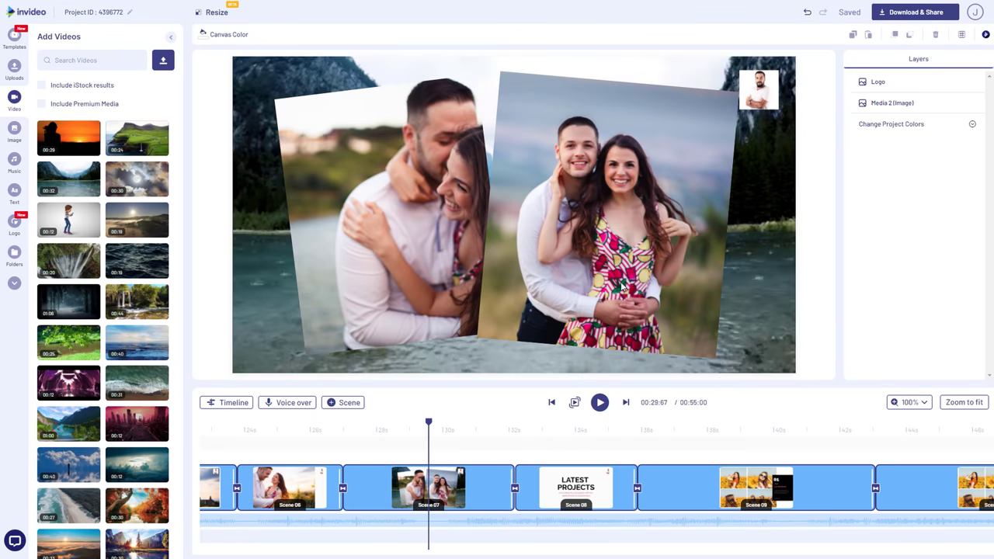
pyautogui.moveTo(66, 131); pyautogui.dragTo(63, 191)
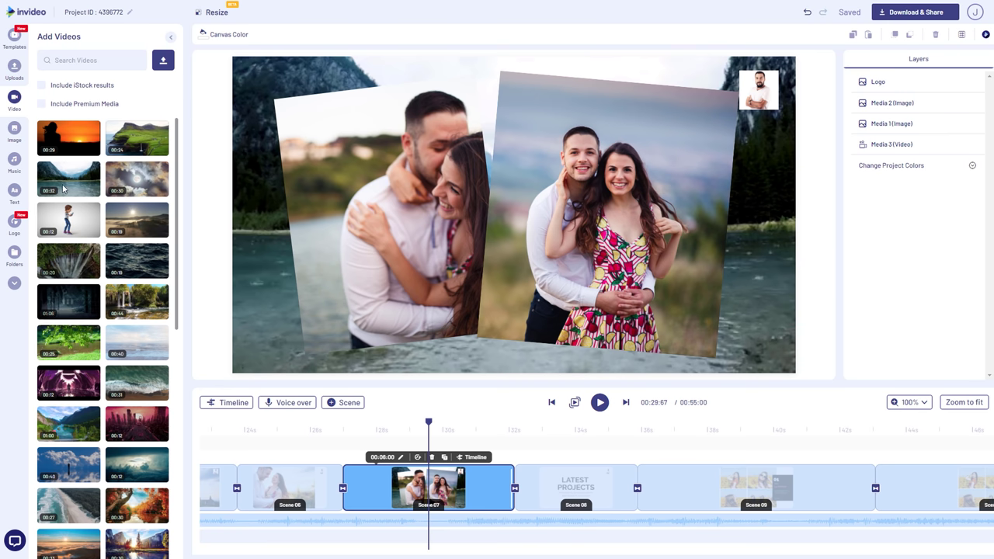
# Step: Preview Cinematic music tracks, from Deep Impact Cinematic Whoosh through To Be First
pyautogui.click(16, 135)
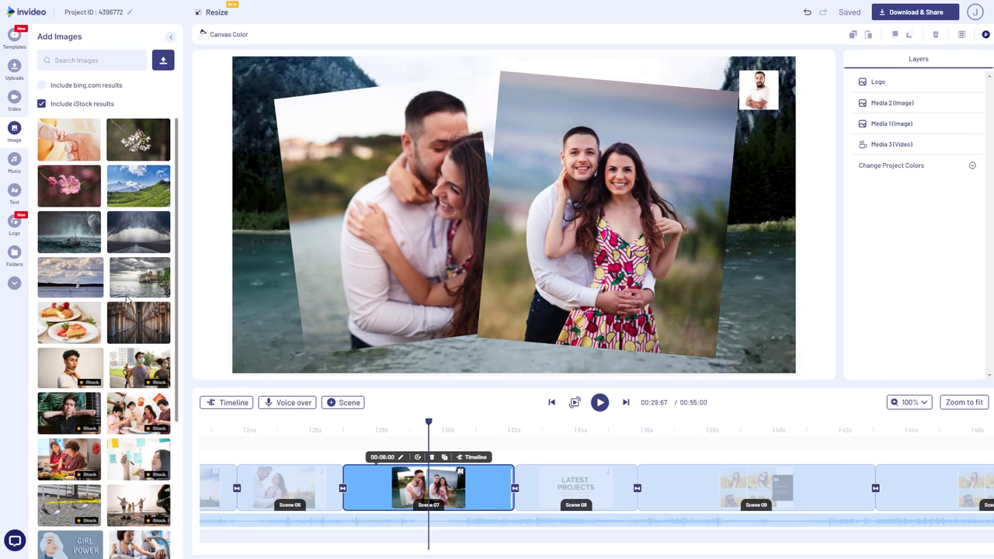
pyautogui.click(13, 160)
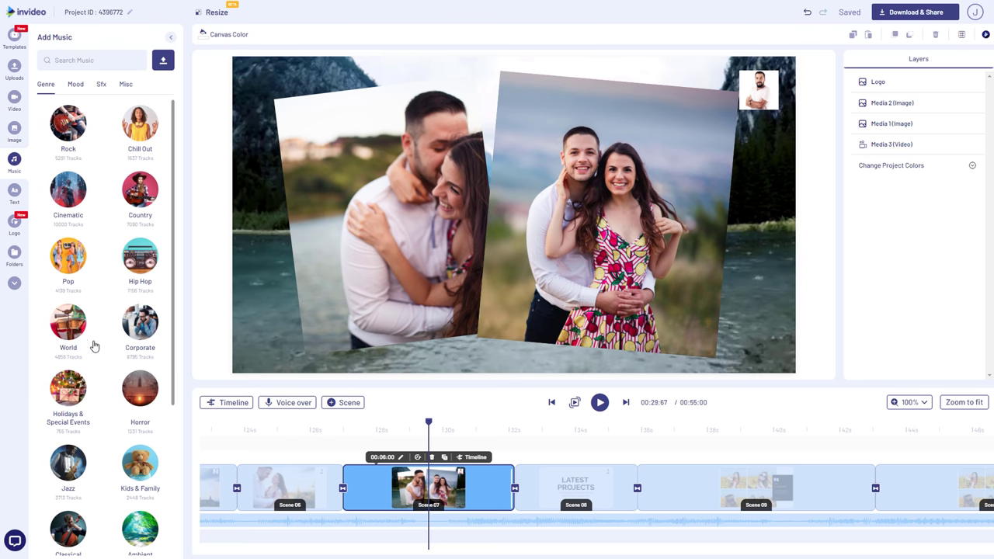
pyautogui.scroll(-5, 106, 463)
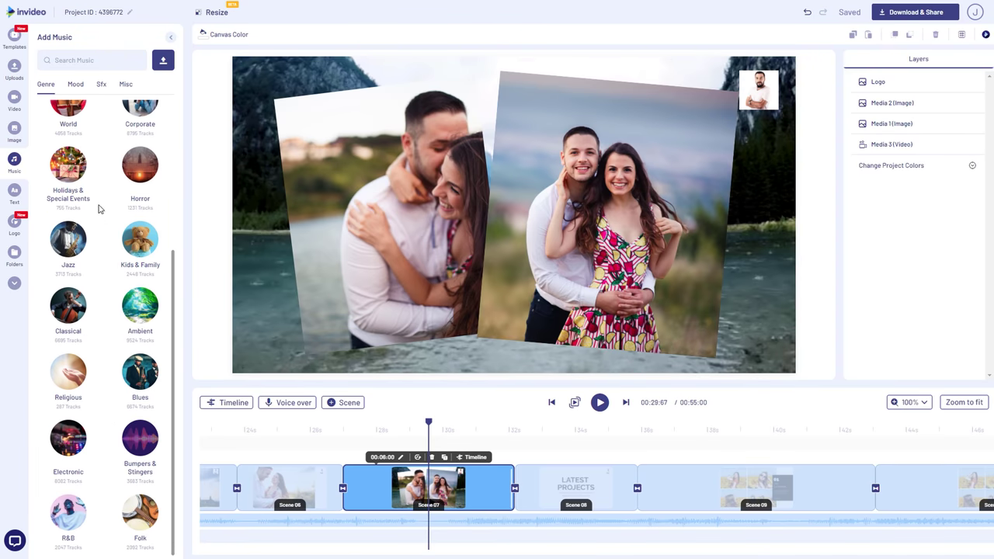
pyautogui.scroll(5, 71, 175)
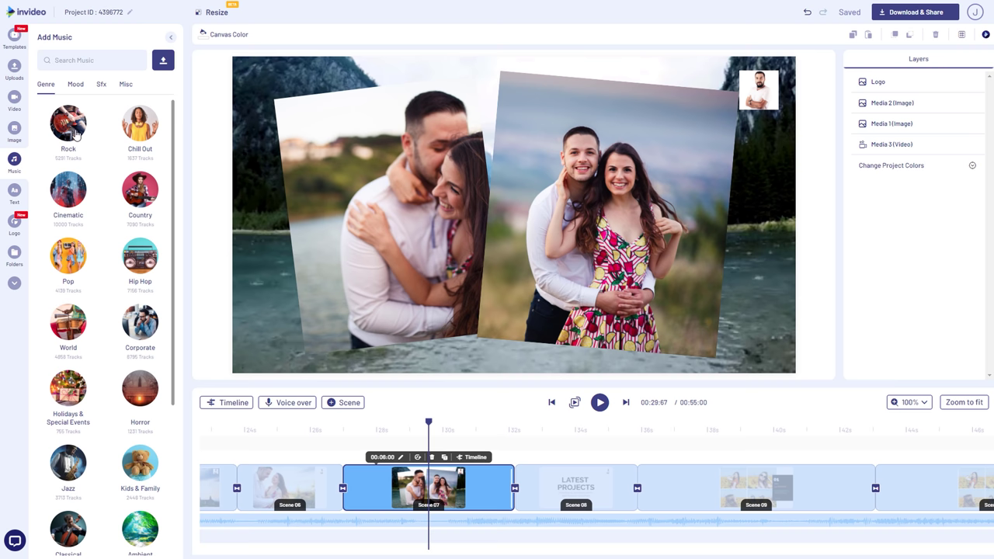
pyautogui.click(70, 206)
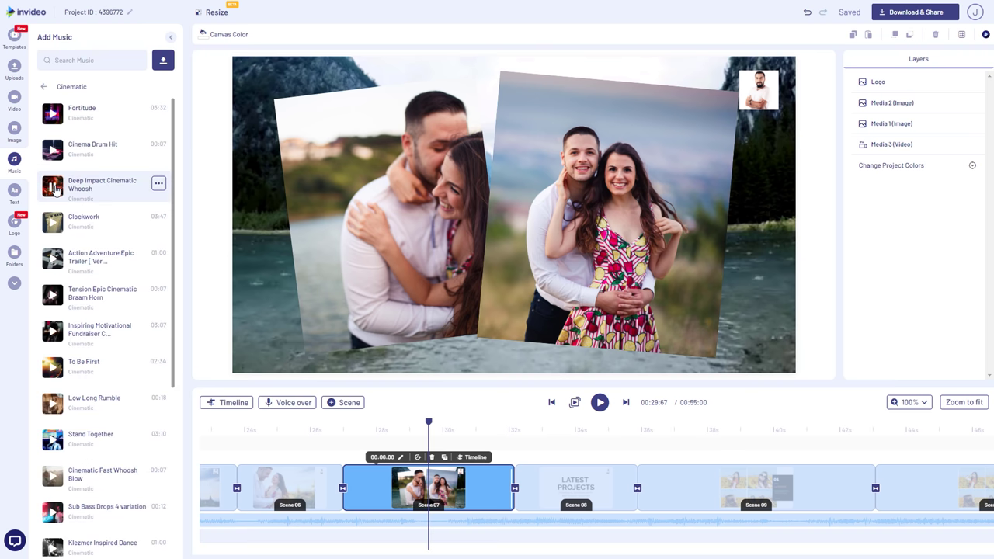
pyautogui.click(53, 188)
pyautogui.click(52, 150)
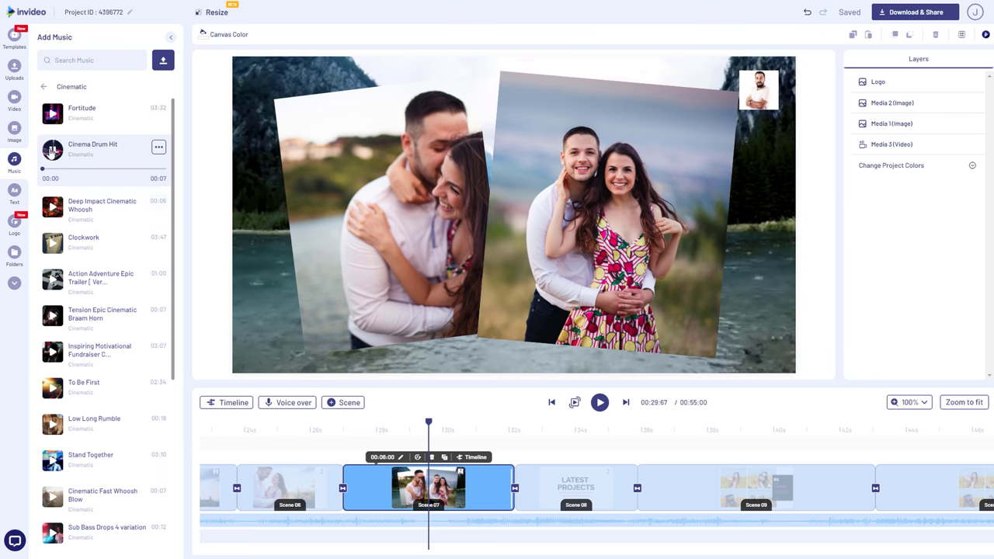
pyautogui.click(52, 243)
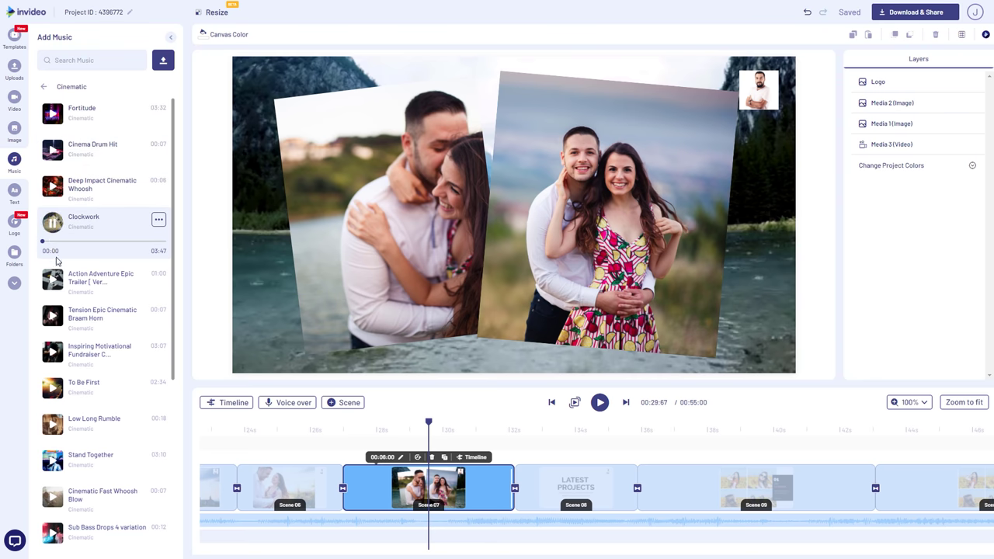
pyautogui.click(54, 285)
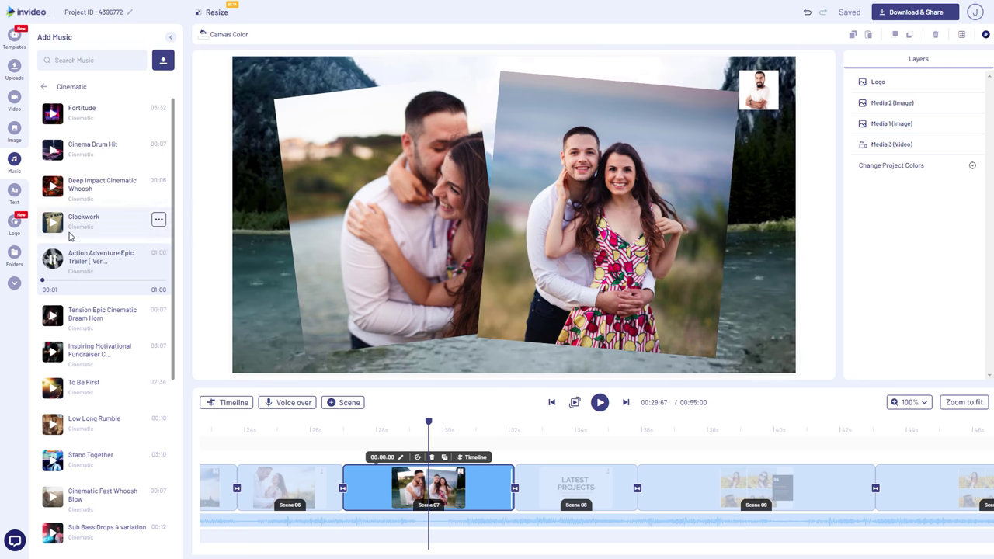
pyautogui.click(54, 315)
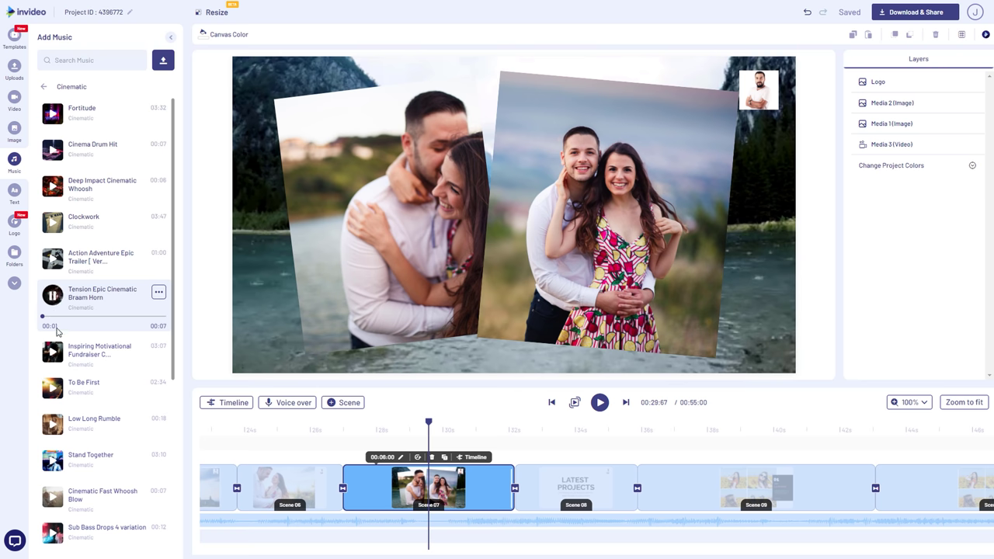
pyautogui.click(53, 392)
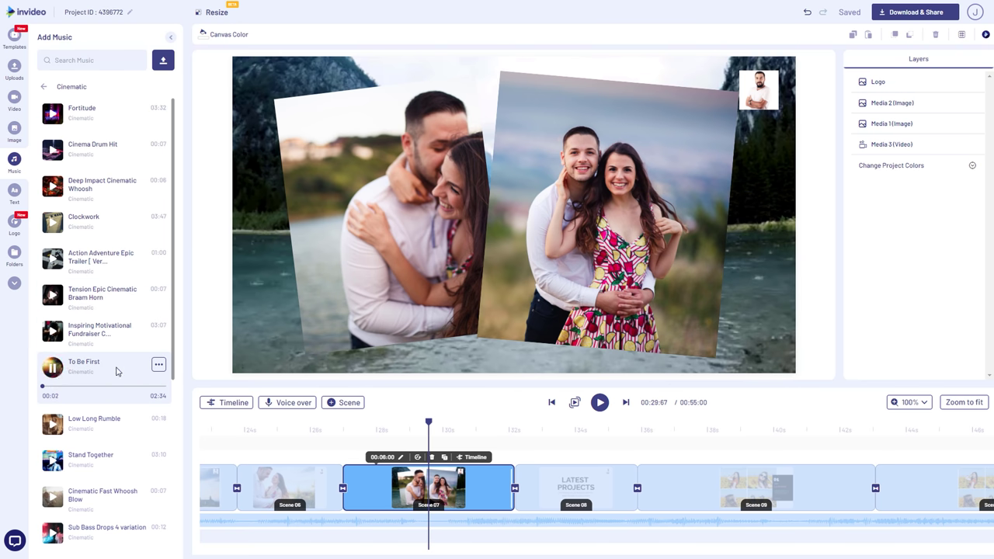
# Step: Replace all background music with the To Be First track, confirming the warning
pyautogui.click(158, 367)
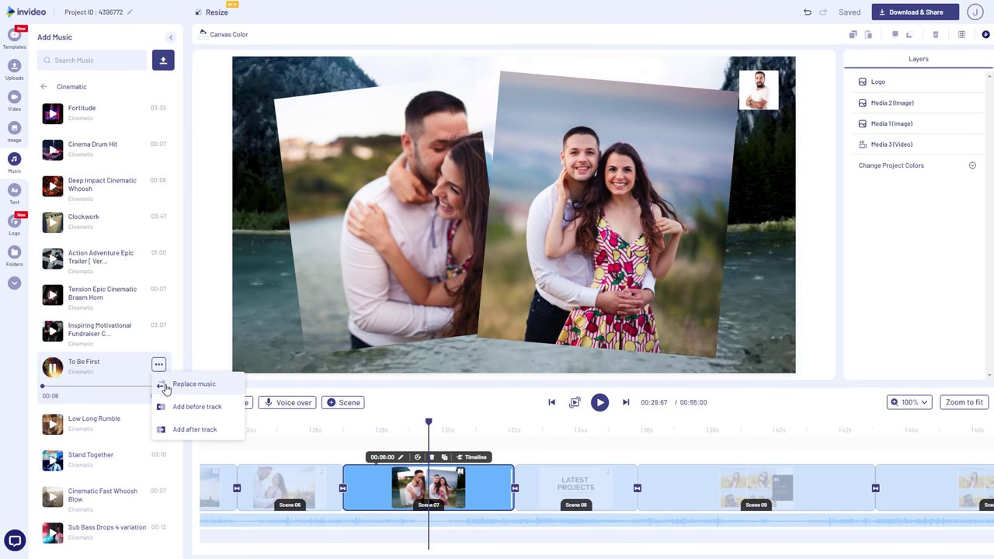
pyautogui.click(166, 386)
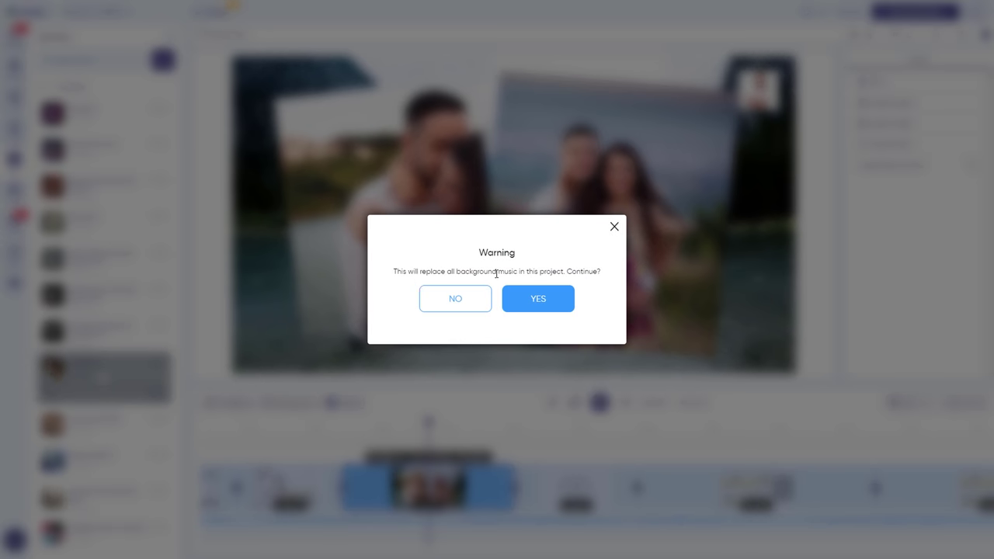
pyautogui.click(560, 300)
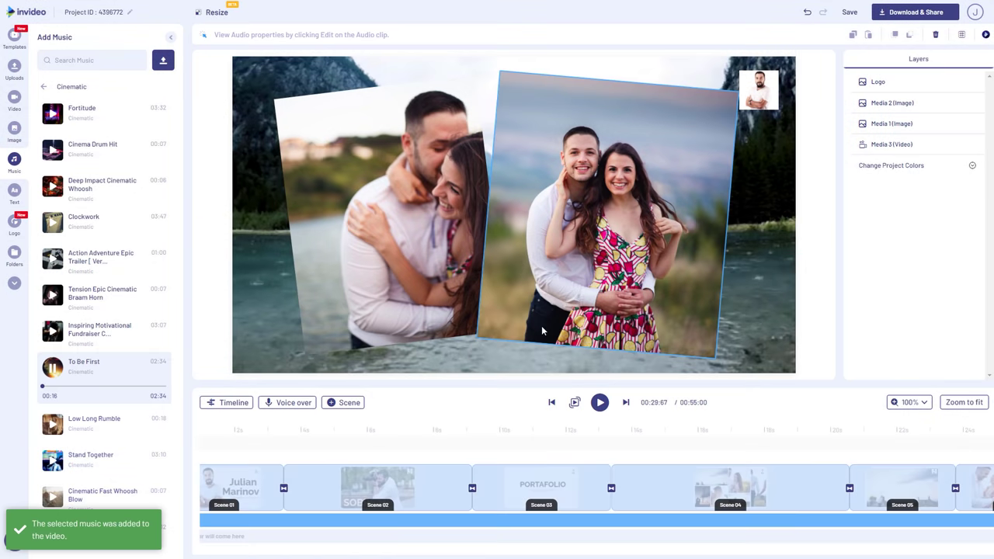
# Step: Stop the To Be First preview and play the video from the very beginning
pyautogui.click(278, 432)
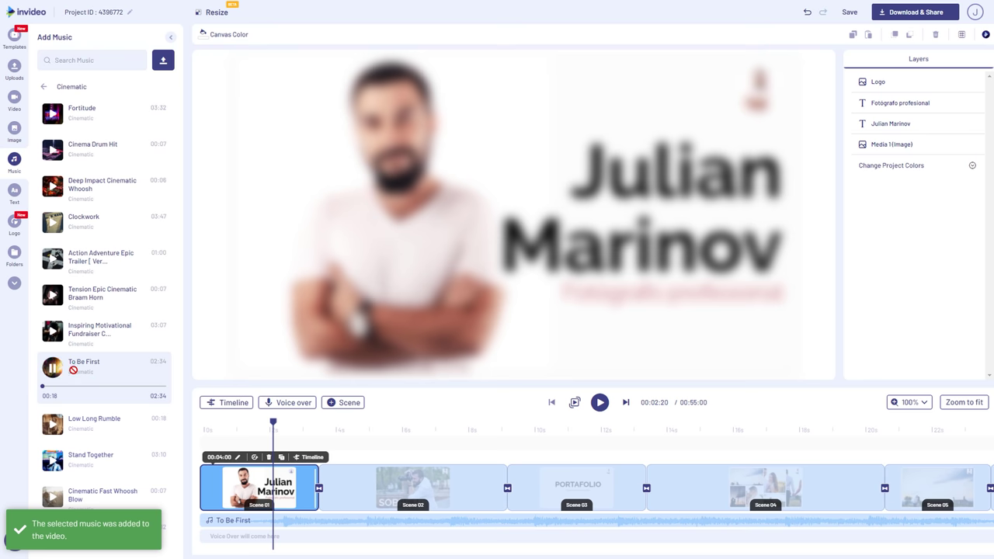
pyautogui.click(53, 370)
pyautogui.click(204, 429)
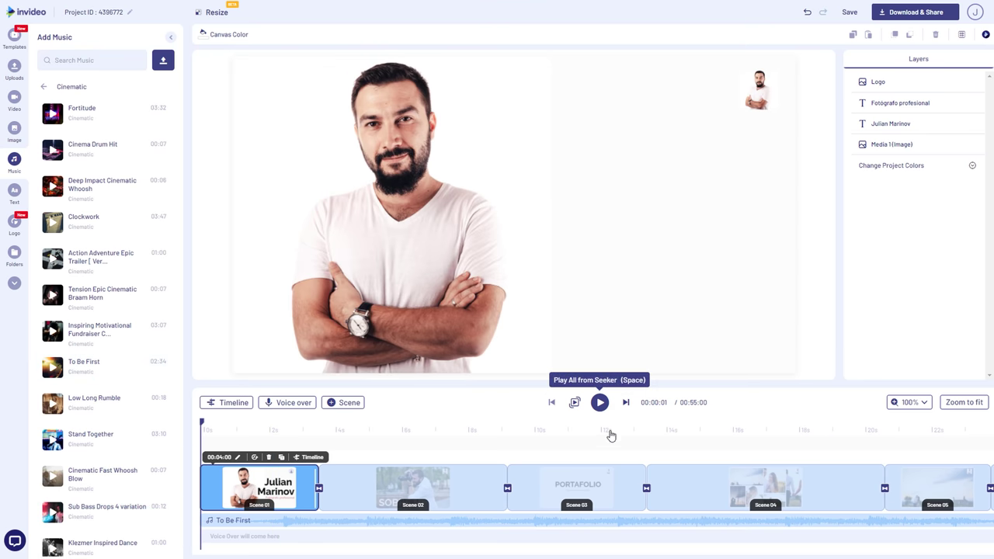
pyautogui.click(600, 402)
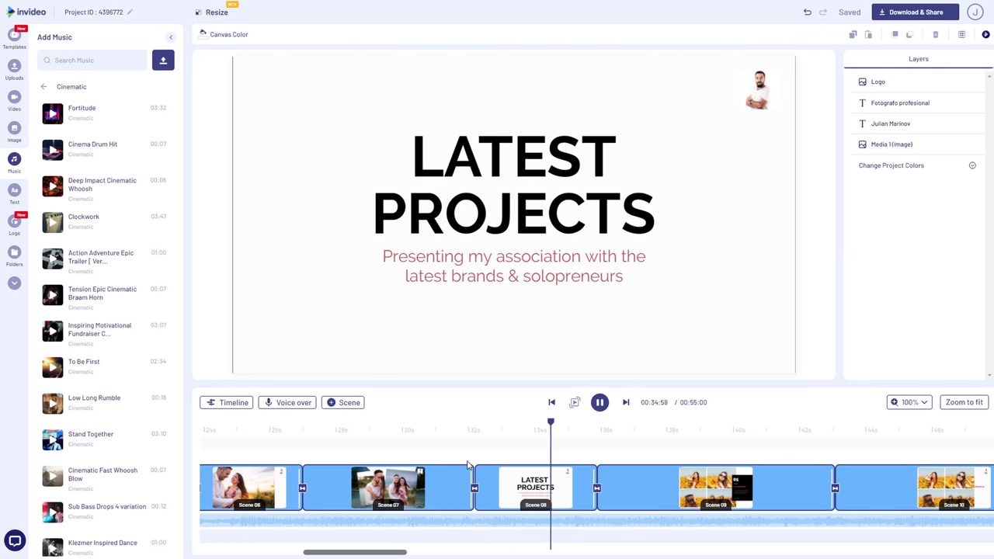
# Step: Stop playback and move to Scene 07 with the couple photos
pyautogui.click(595, 405)
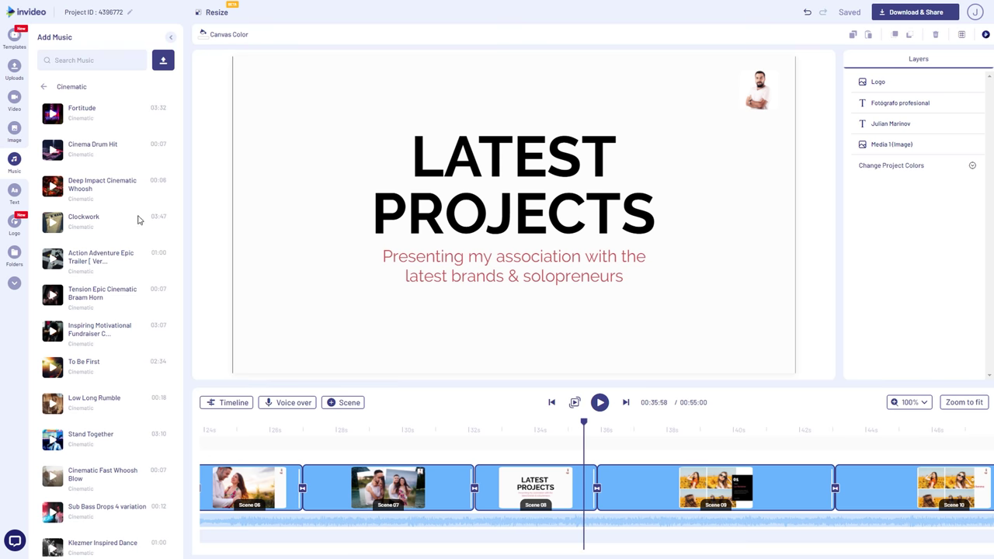
pyautogui.click(14, 192)
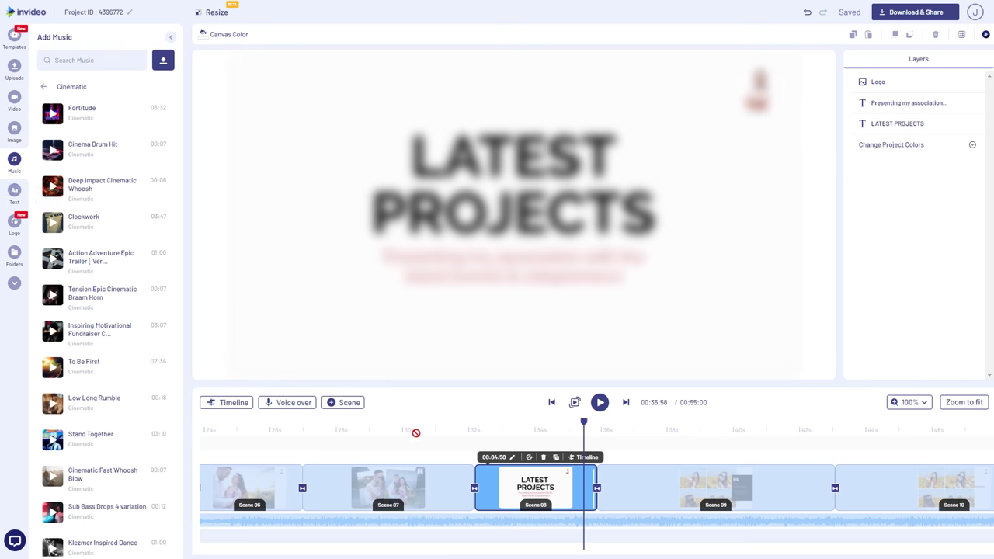
pyautogui.click(382, 432)
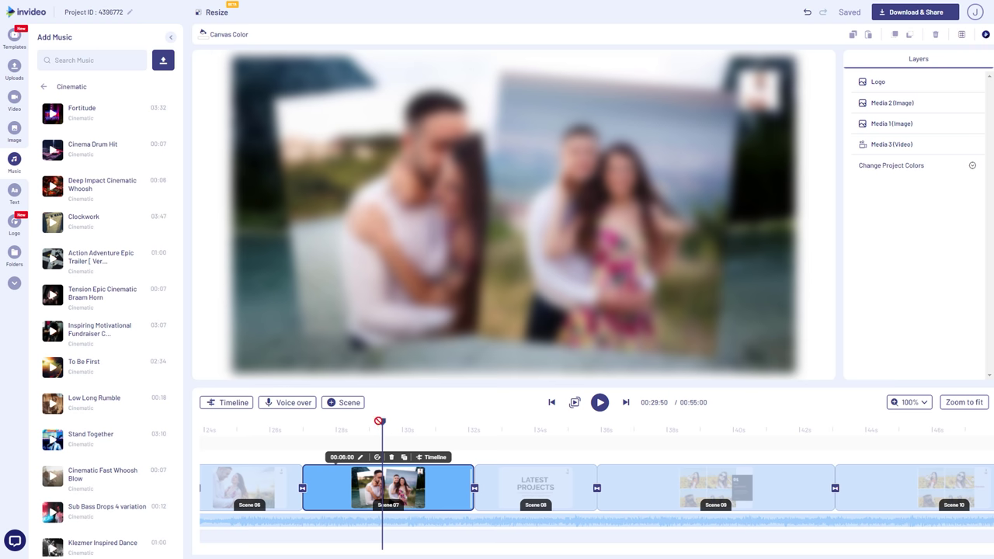
# Step: Add an Aston name-and-role caption and place it low and right across the couple photos
pyautogui.click(14, 193)
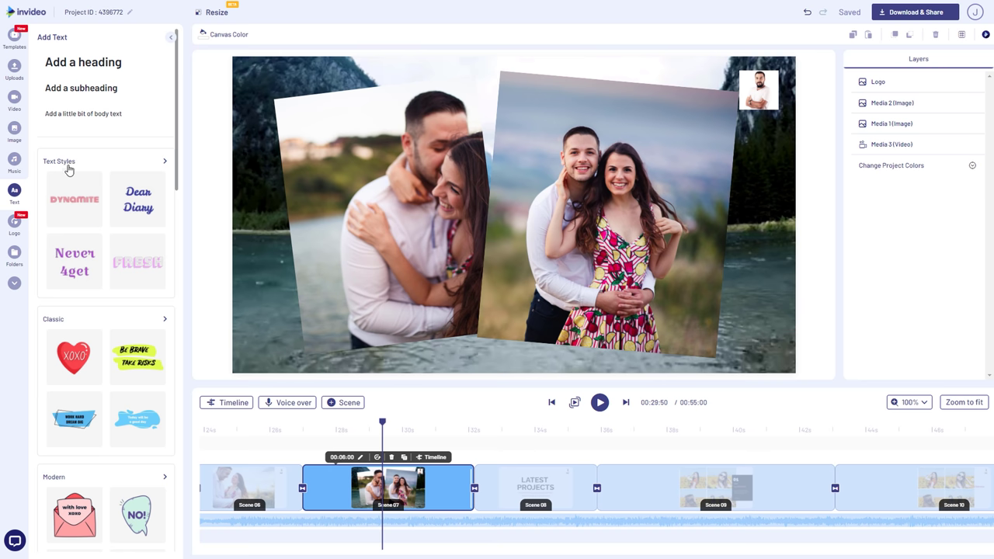
pyautogui.scroll(-4, 107, 370)
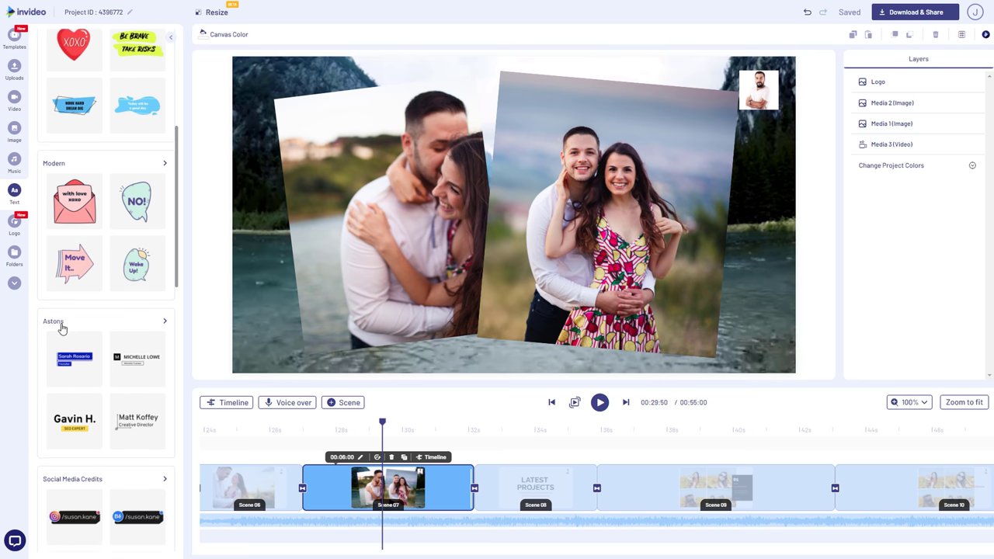
pyautogui.click(150, 325)
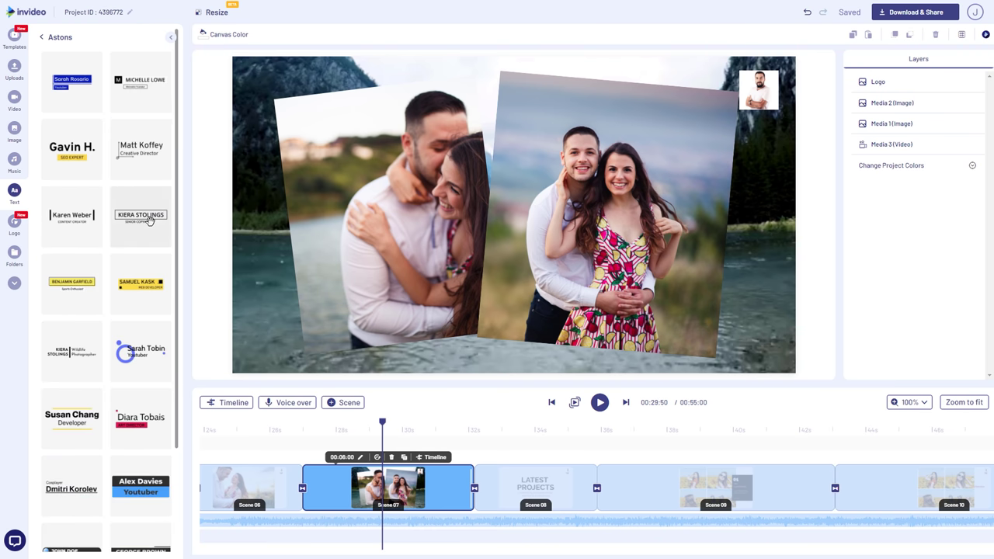
pyautogui.moveTo(61, 356); pyautogui.dragTo(490, 355)
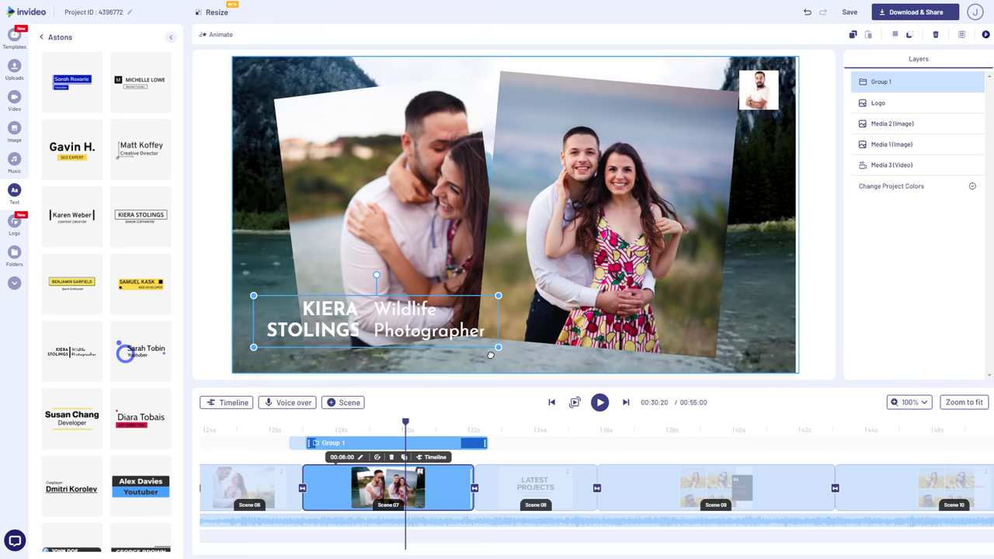
pyautogui.moveTo(453, 324); pyautogui.dragTo(580, 350)
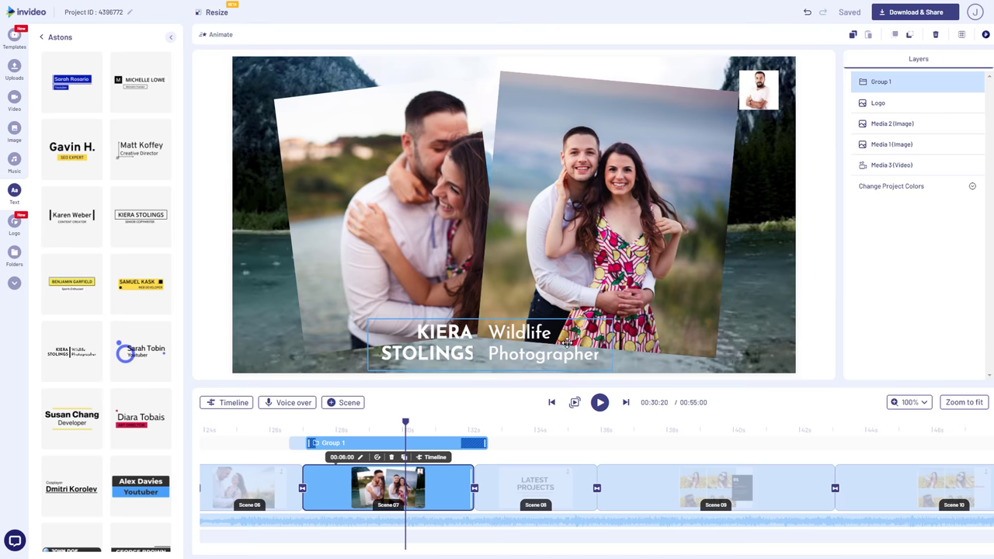
pyautogui.click(437, 345)
pyautogui.click(305, 446)
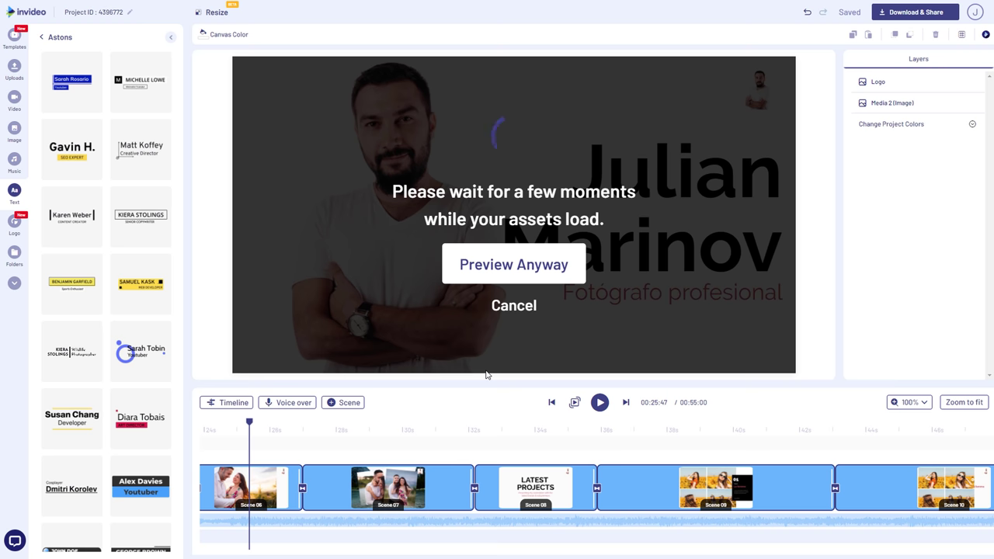
# Step: Replace the LATEST PROJECTS heading with 'VISITA MI WEB OFICIAL', widened to two lines and centred
pyautogui.click(513, 306)
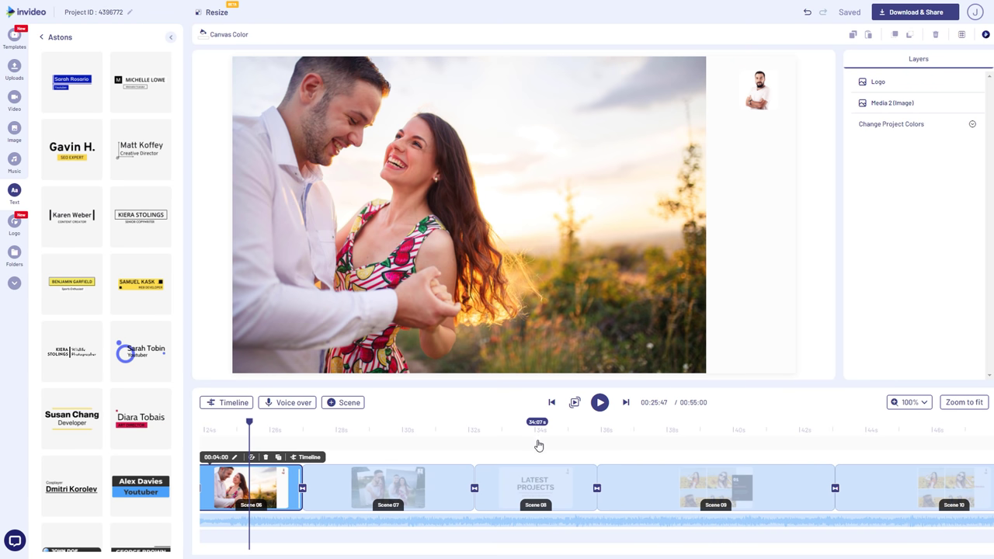
pyautogui.click(389, 430)
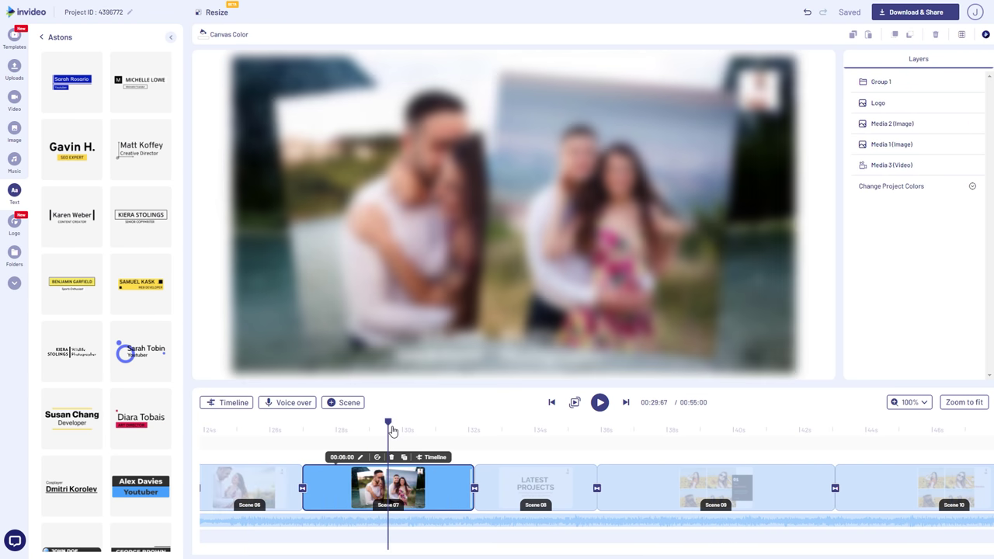
pyautogui.click(543, 444)
pyautogui.tripleClick(402, 173)
pyautogui.write('VISI')
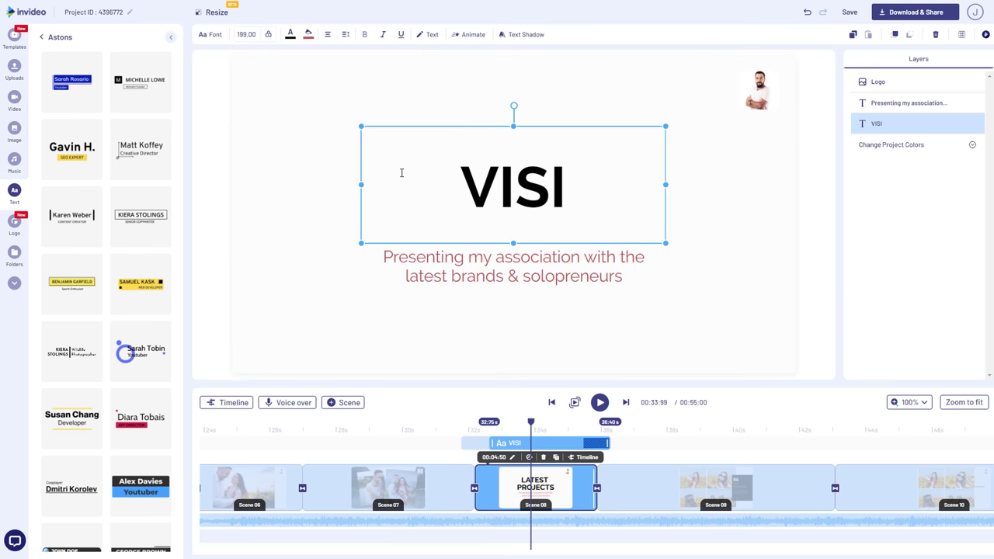
pyautogui.write('TA MI WEB')
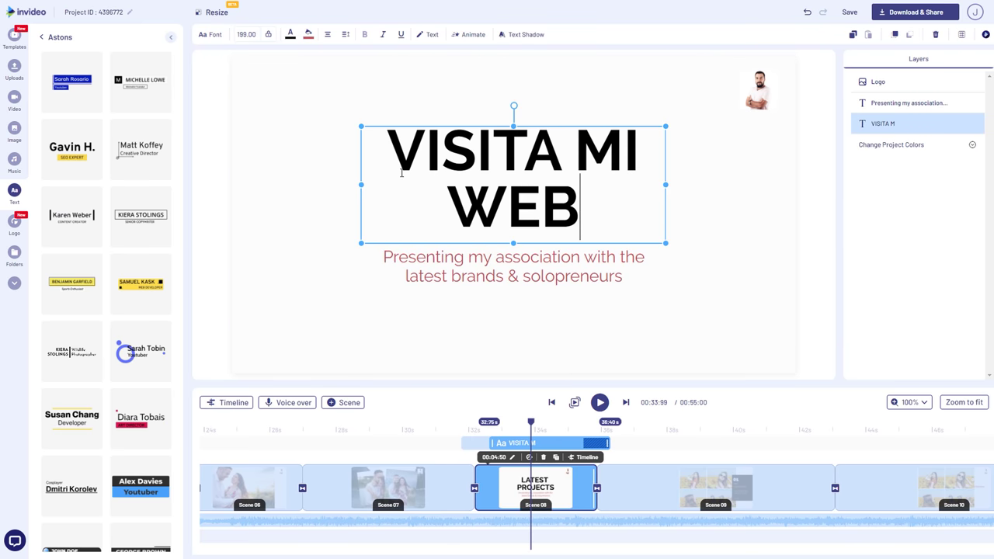
pyautogui.write(' OFICIAL')
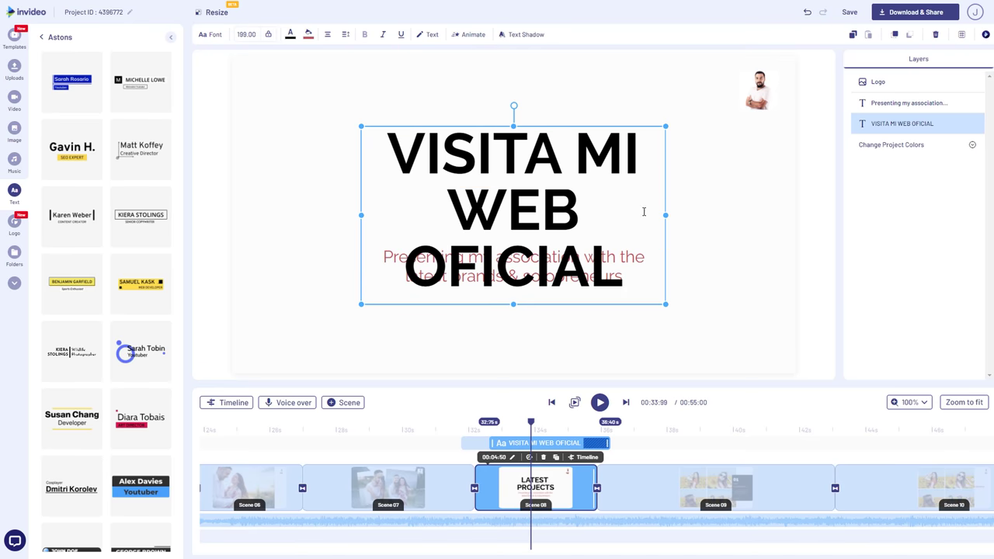
pyautogui.moveTo(667, 218); pyautogui.dragTo(766, 206)
pyautogui.moveTo(596, 195); pyautogui.dragTo(547, 175)
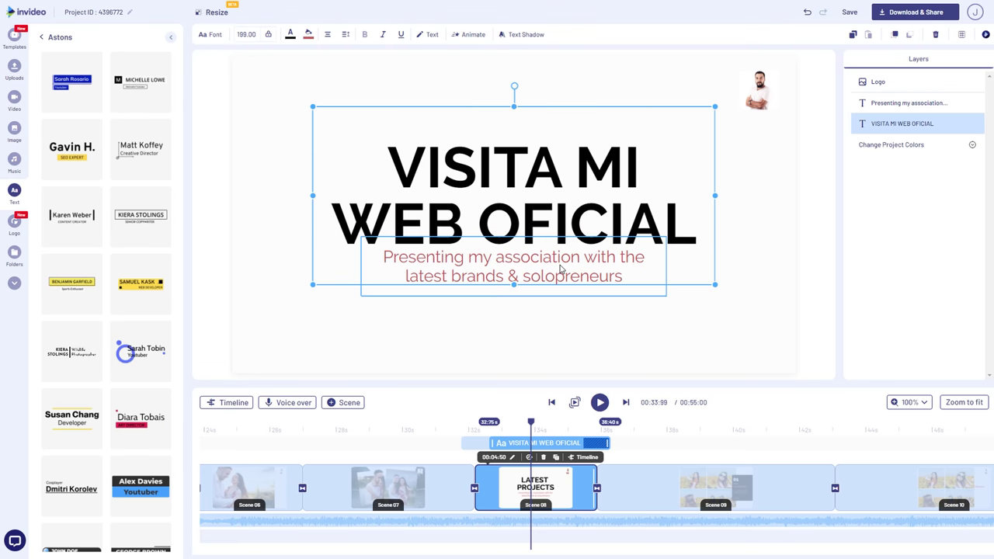
# Step: Replace the subtitle text with the photographer's website address
pyautogui.click(561, 268)
pyautogui.doubleClick(571, 275)
pyautogui.write('www')
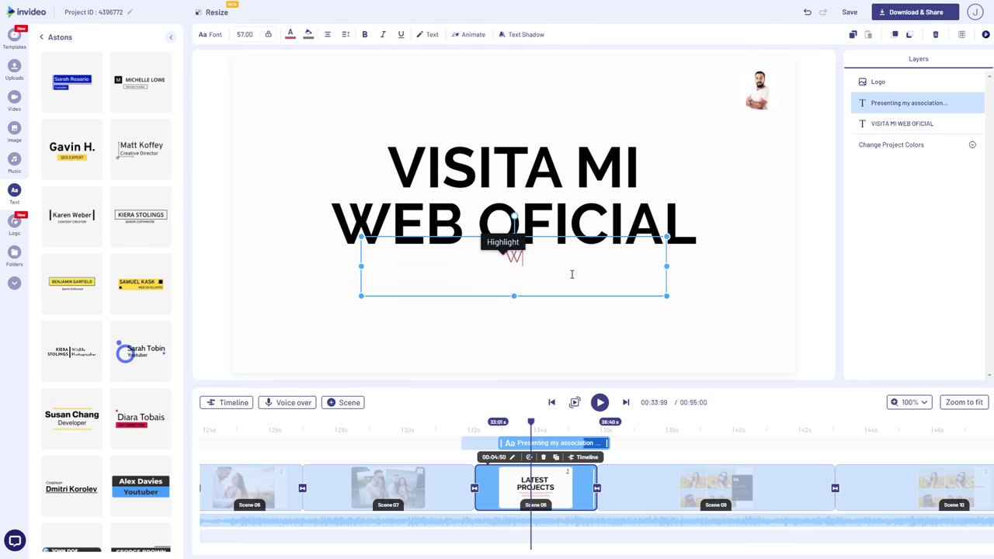
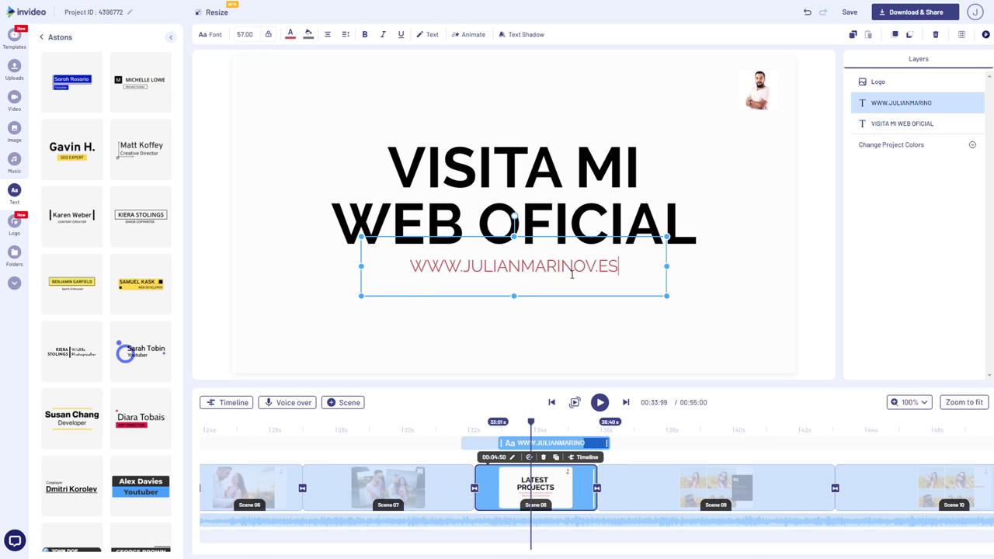
pyautogui.click(825, 316)
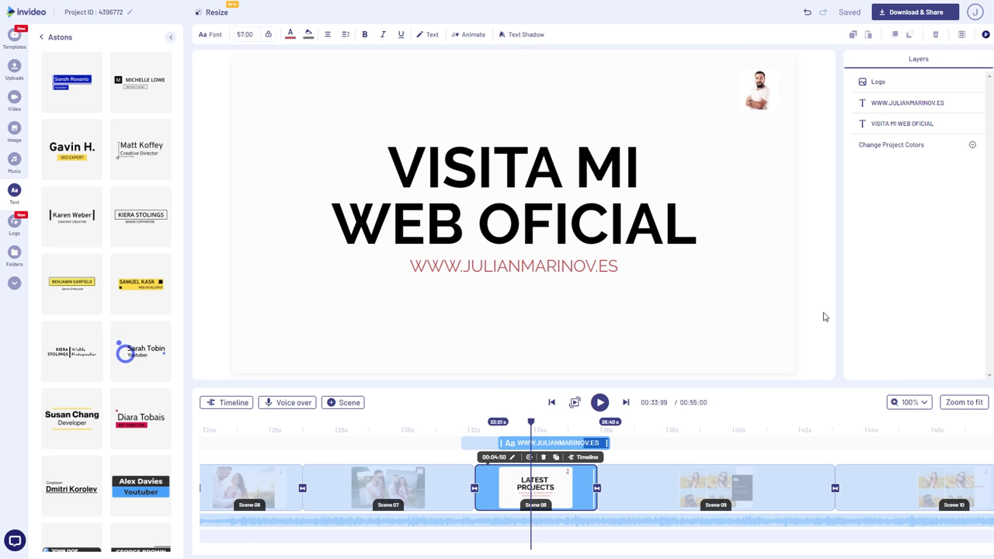
# Step: Delete Scene 09, the next La femme client scene and the Contact scene, confirming each deletion
pyautogui.click(653, 497)
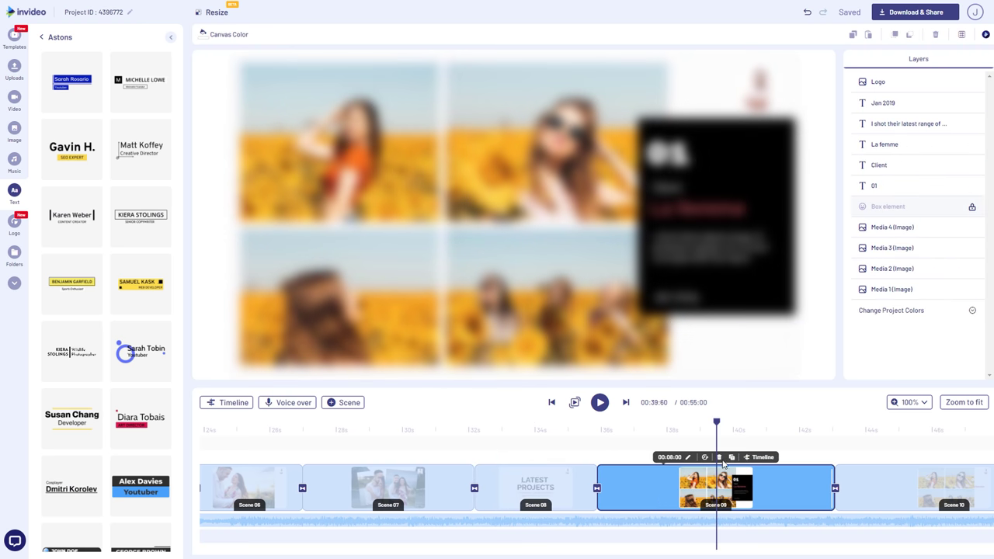
pyautogui.click(720, 458)
pyautogui.click(566, 304)
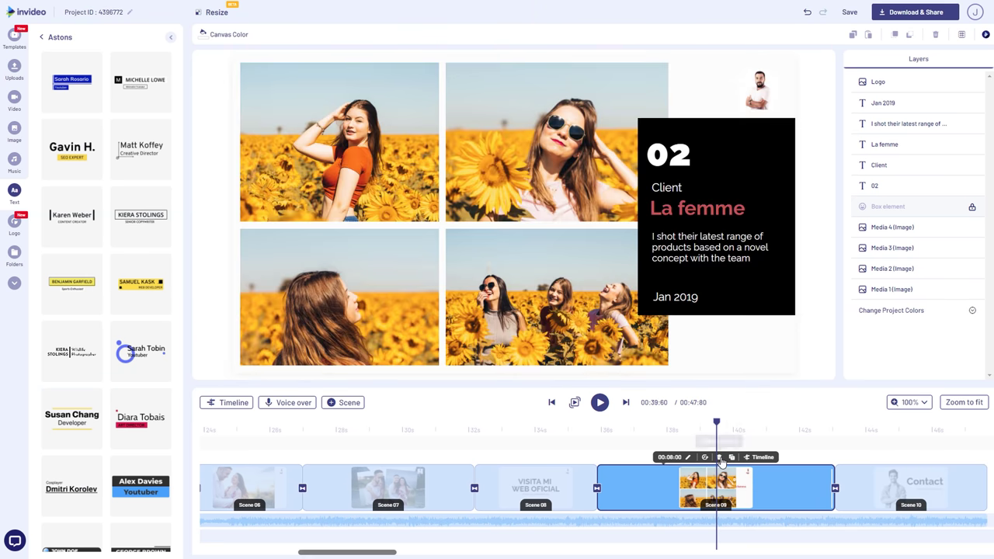
pyautogui.click(720, 458)
pyautogui.click(538, 298)
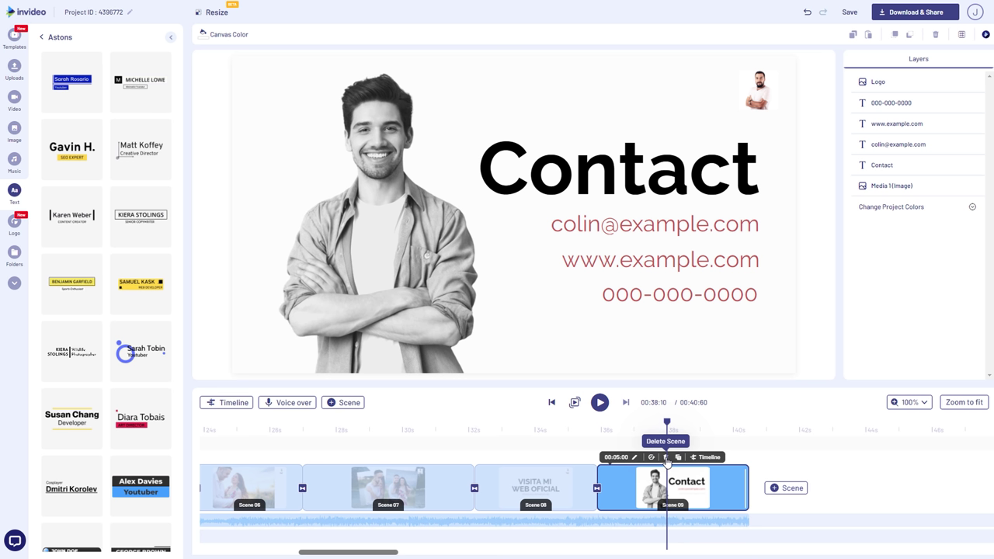
pyautogui.click(665, 458)
pyautogui.click(525, 303)
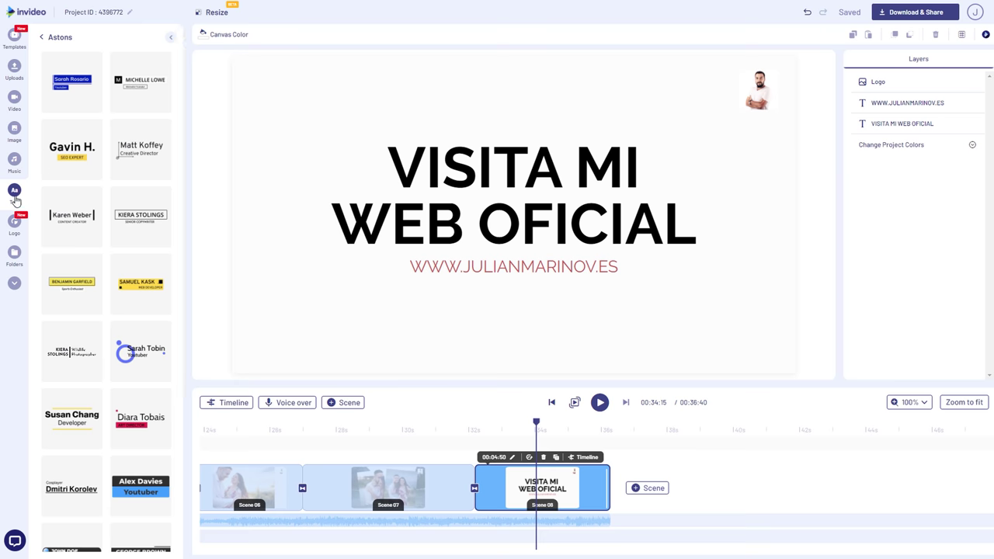
# Step: Add YouTube and Instagram handle badges from the Social Media Credits text styles
pyautogui.click(67, 40)
pyautogui.scroll(-10, 142, 444)
pyautogui.scroll(-5, 142, 443)
pyautogui.scroll(-3, 142, 444)
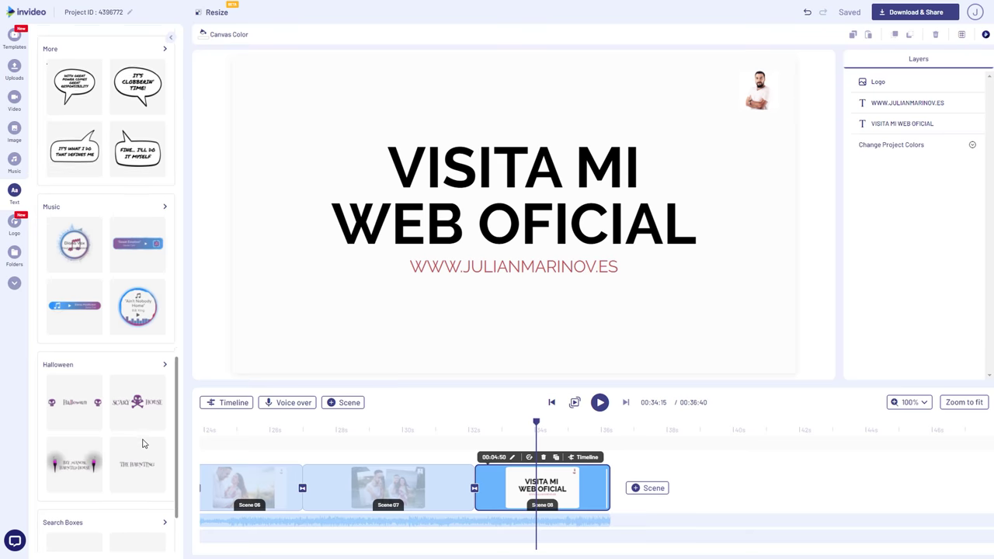
pyautogui.scroll(6, 117, 437)
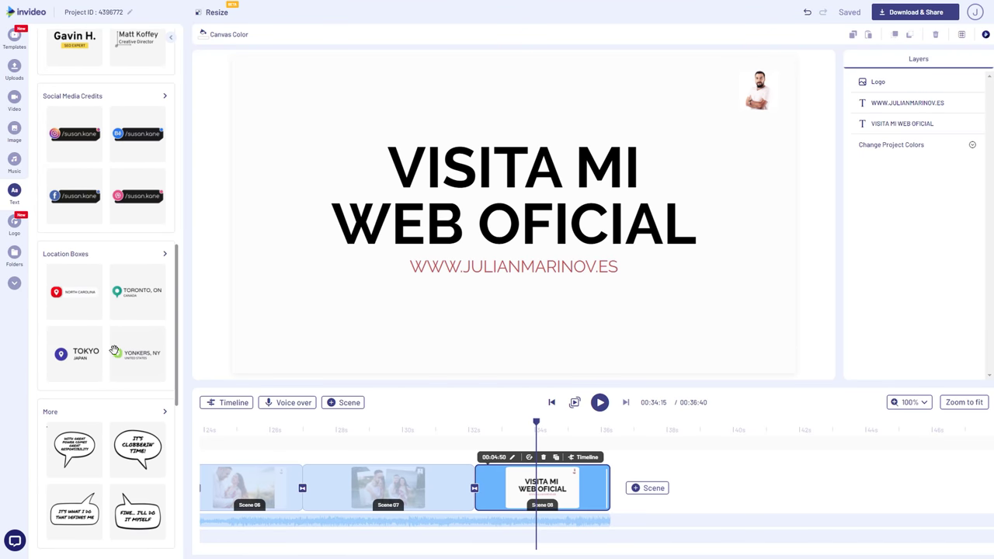
pyautogui.click(114, 103)
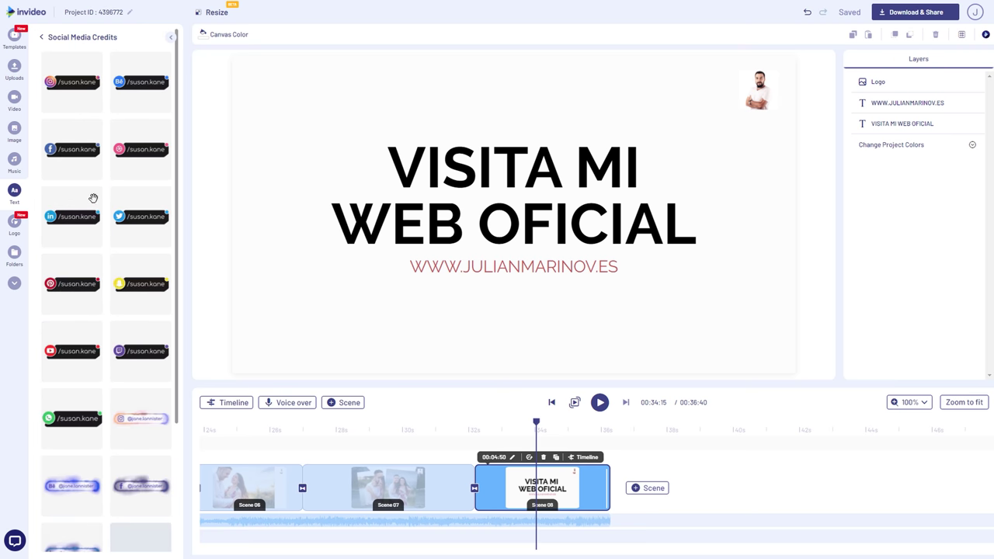
pyautogui.moveTo(69, 353); pyautogui.dragTo(370, 326)
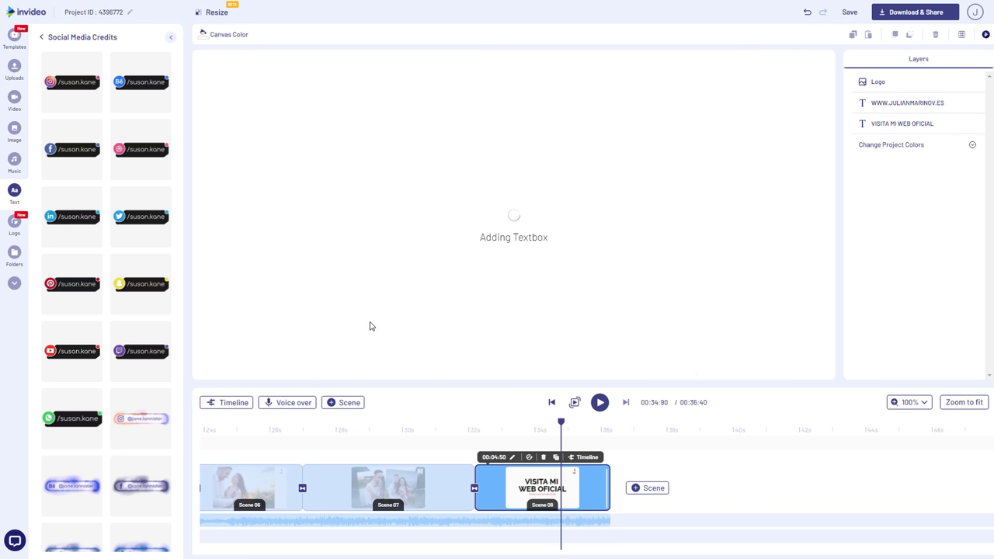
pyautogui.moveTo(70, 83); pyautogui.dragTo(508, 337)
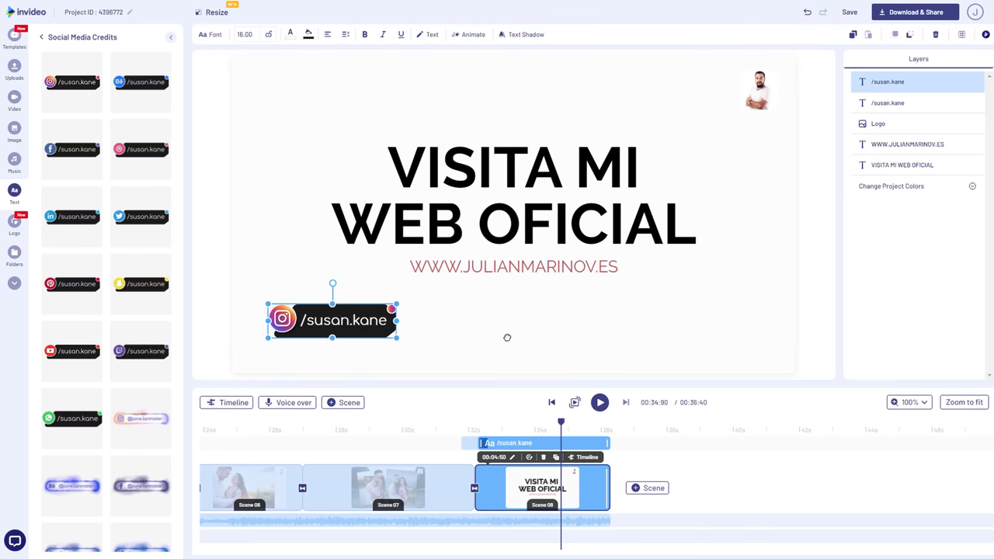
# Step: Place the Instagram badge beside the YouTube badge, both lined up under the web address
pyautogui.click(319, 358)
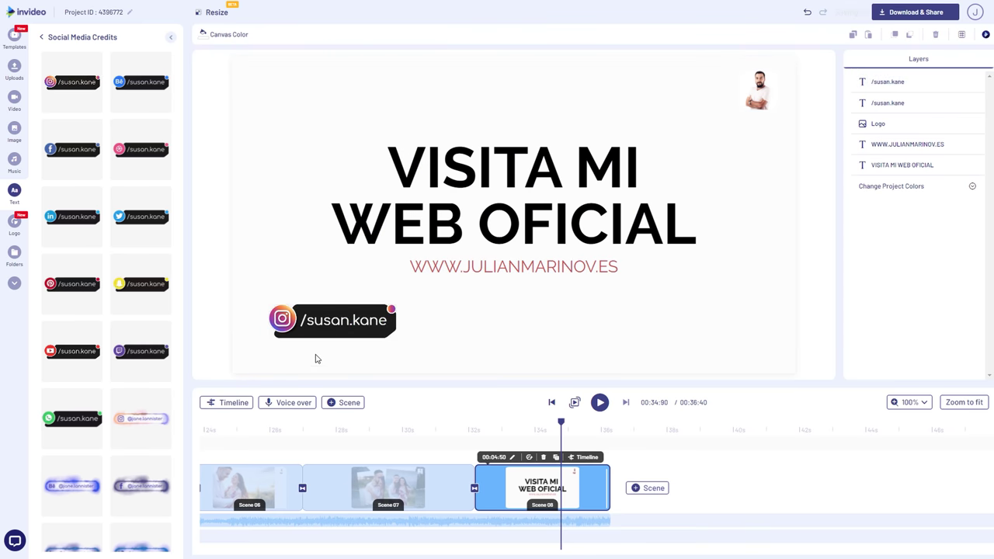
pyautogui.moveTo(353, 325); pyautogui.dragTo(570, 326)
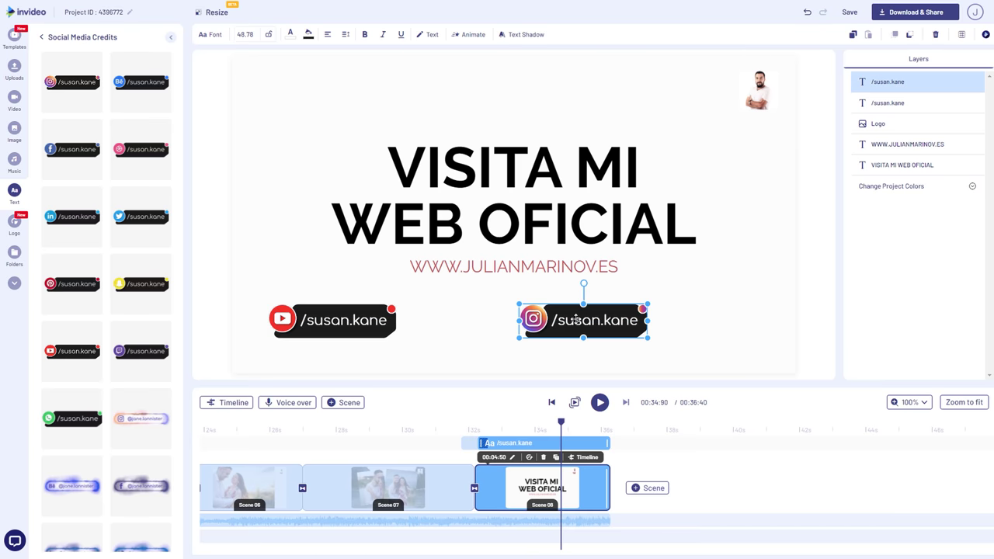
pyautogui.doubleClick(576, 320)
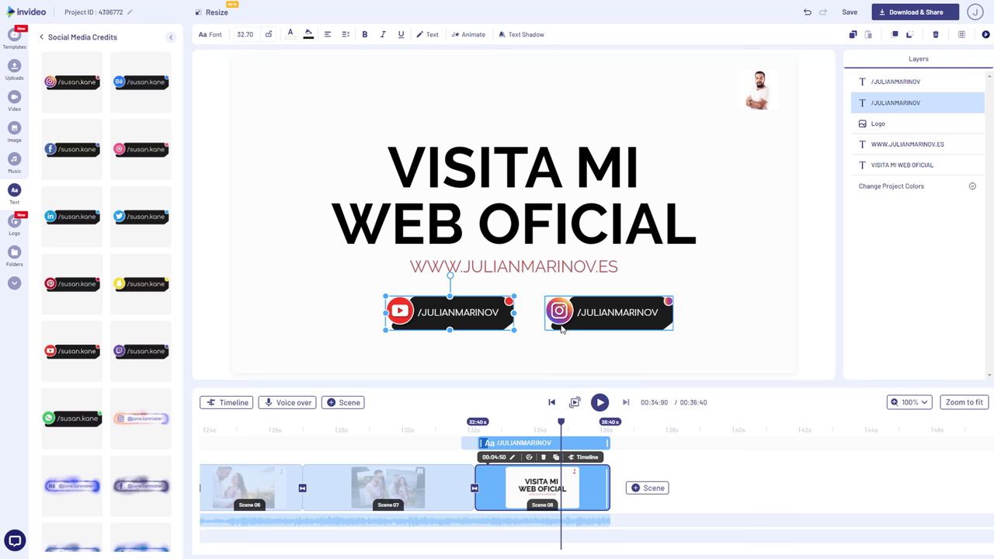
pyautogui.moveTo(596, 318)
pyautogui.mouseDown()
pyautogui.moveTo(562, 312)
pyautogui.moveTo(586, 311)
pyautogui.mouseUp()
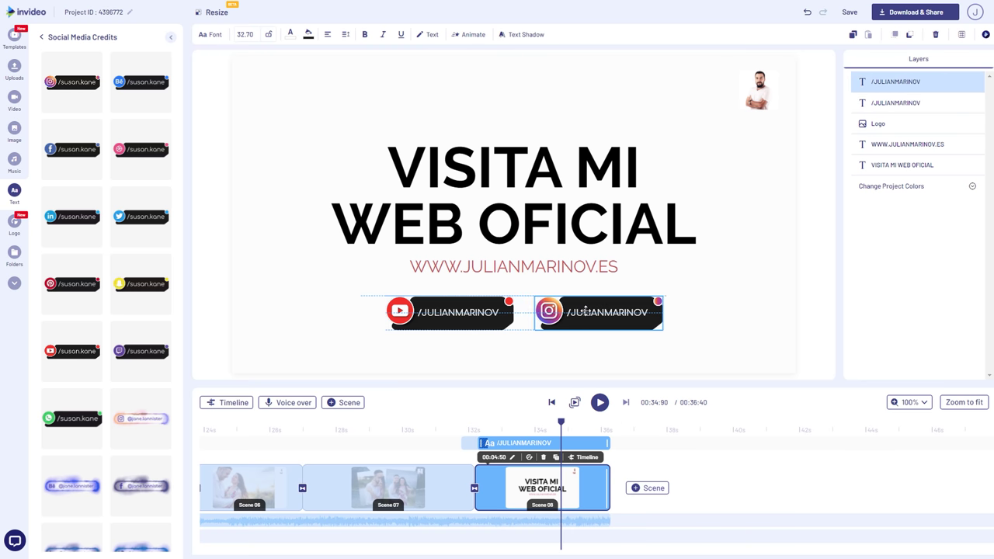
pyautogui.moveTo(492, 312); pyautogui.dragTo(472, 308)
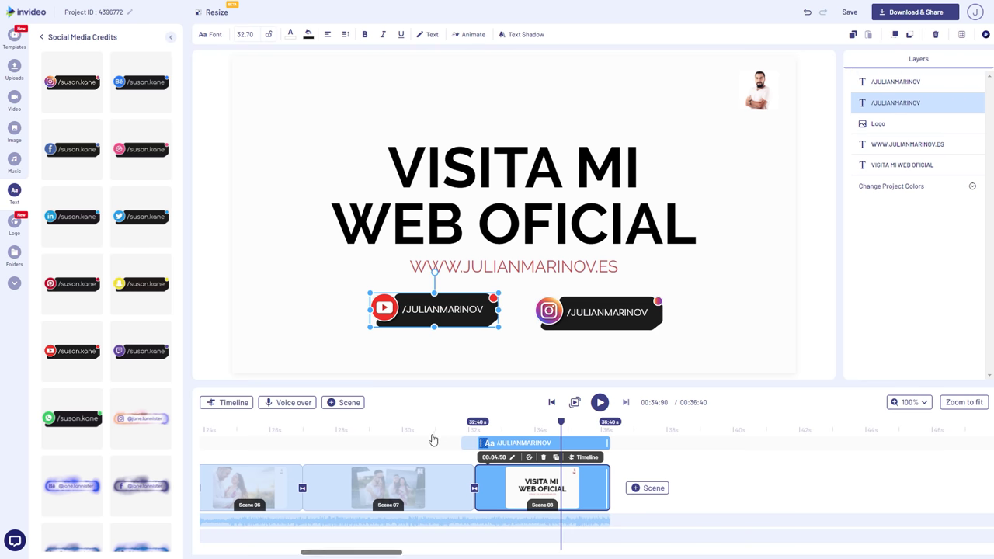
# Step: Preview from Scene 07 and lengthen the final Scene 08 to about 6.9 seconds
pyautogui.click(431, 440)
pyautogui.click(600, 402)
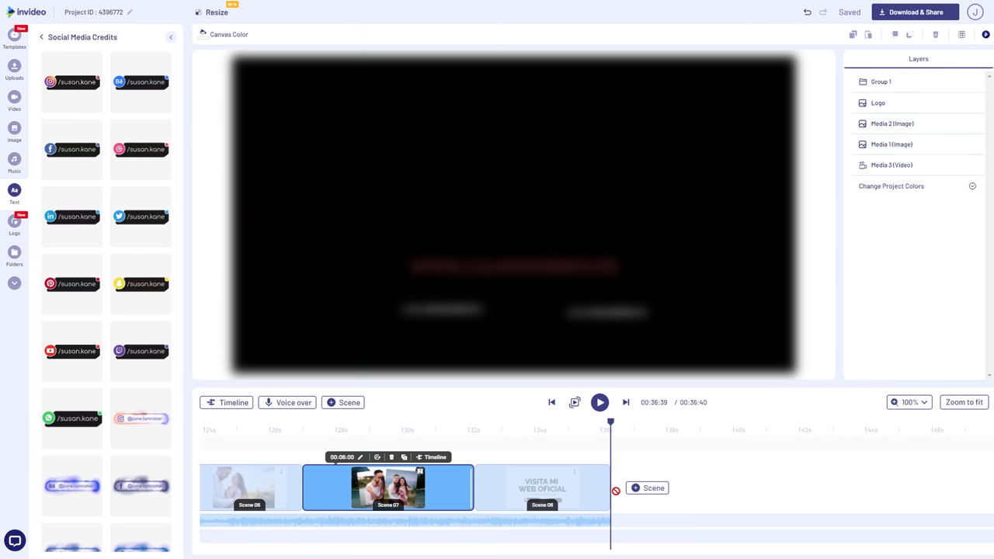
pyautogui.moveTo(609, 491); pyautogui.dragTo(703, 490)
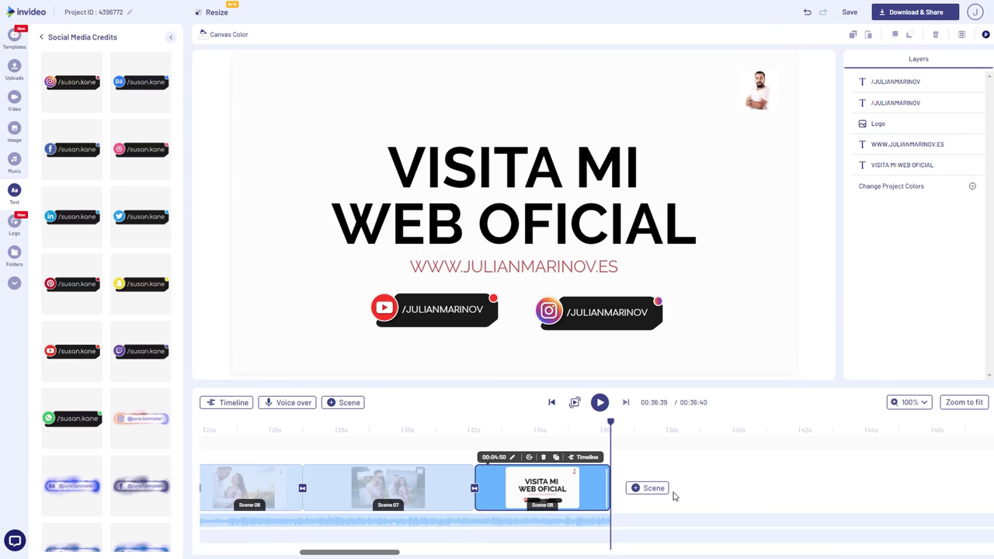
pyautogui.moveTo(605, 490); pyautogui.dragTo(684, 481)
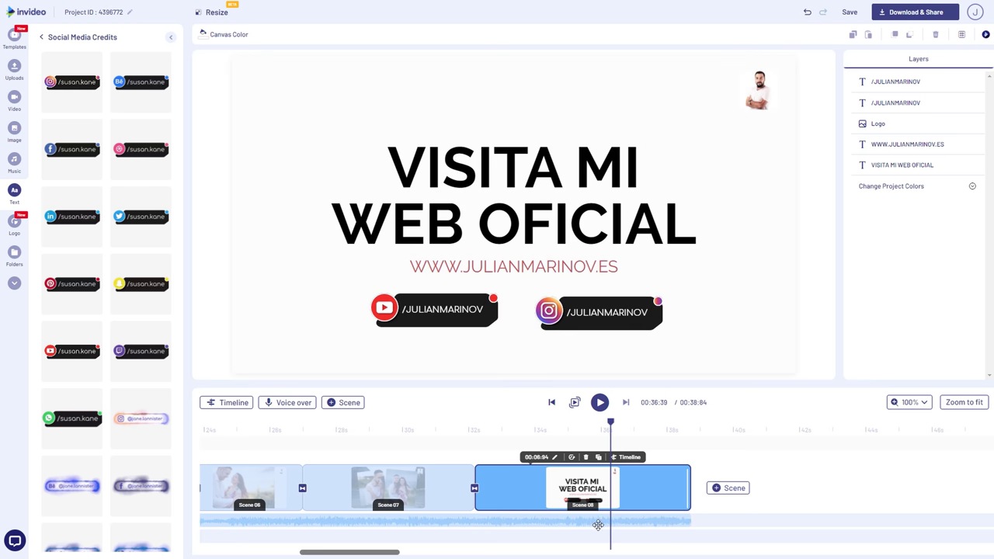
pyautogui.click(453, 429)
# Step: Select the opening profile Scene 01 and preview it from the video start
pyautogui.click(16, 260)
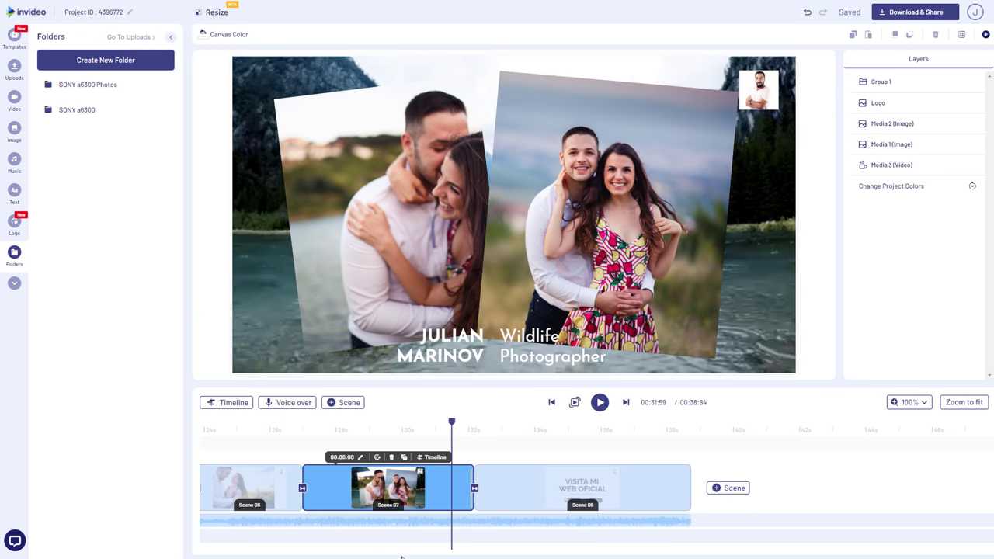
pyautogui.moveTo(383, 554); pyautogui.dragTo(249, 536)
pyautogui.click(257, 490)
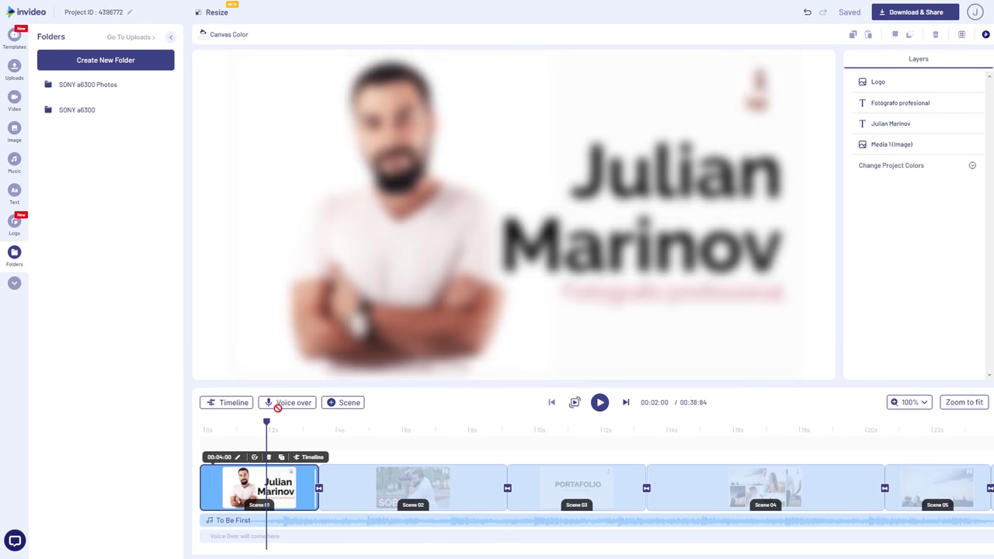
pyautogui.moveTo(229, 424); pyautogui.dragTo(174, 426)
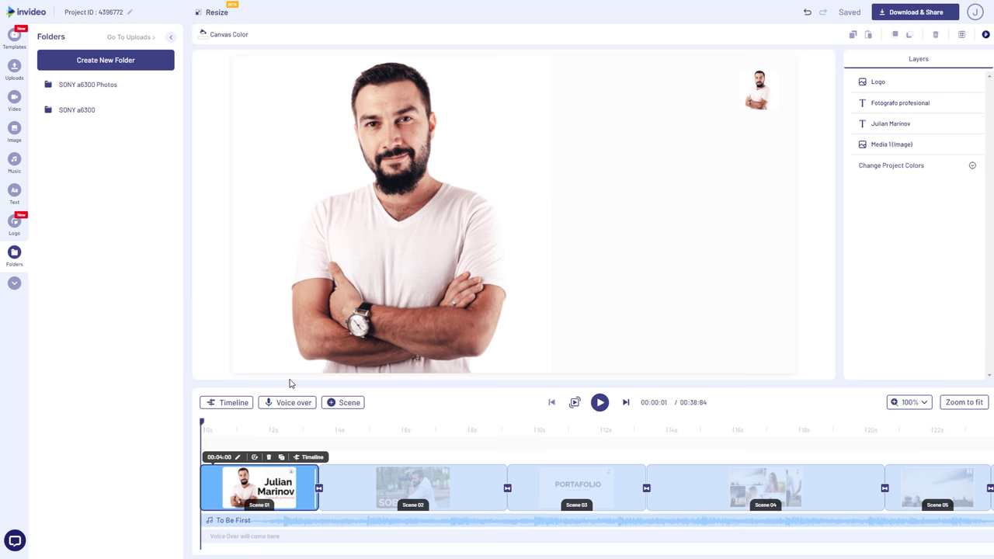
pyautogui.click(600, 402)
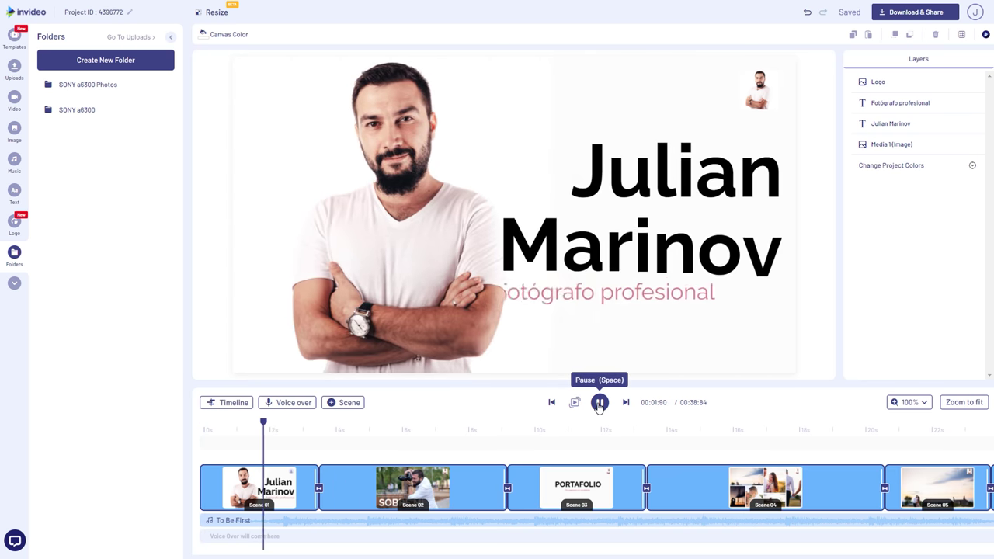
pyautogui.click(600, 402)
# Step: Give the opening scene's portrait photo a 1.0s Fade In entrance animation
pyautogui.click(399, 269)
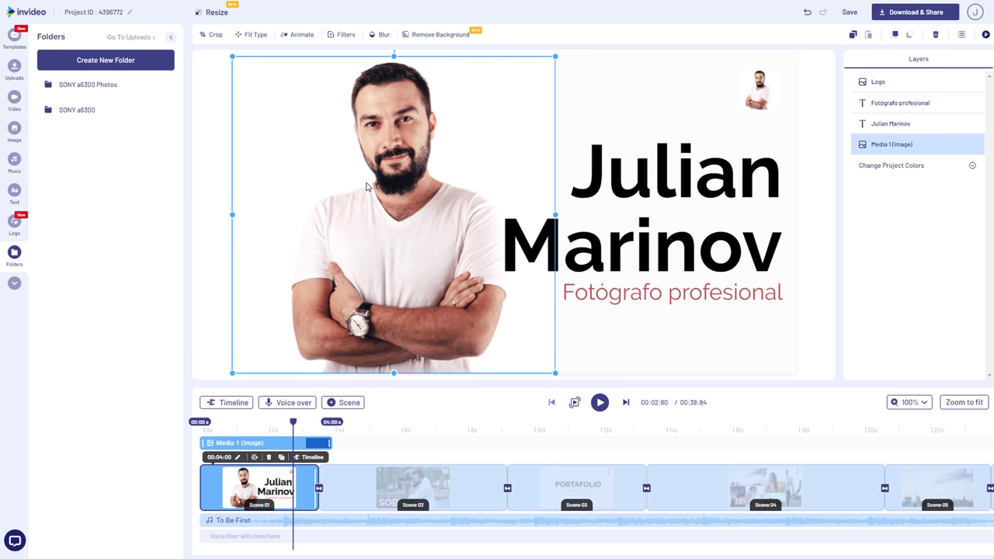
pyautogui.click(302, 34)
pyautogui.click(125, 113)
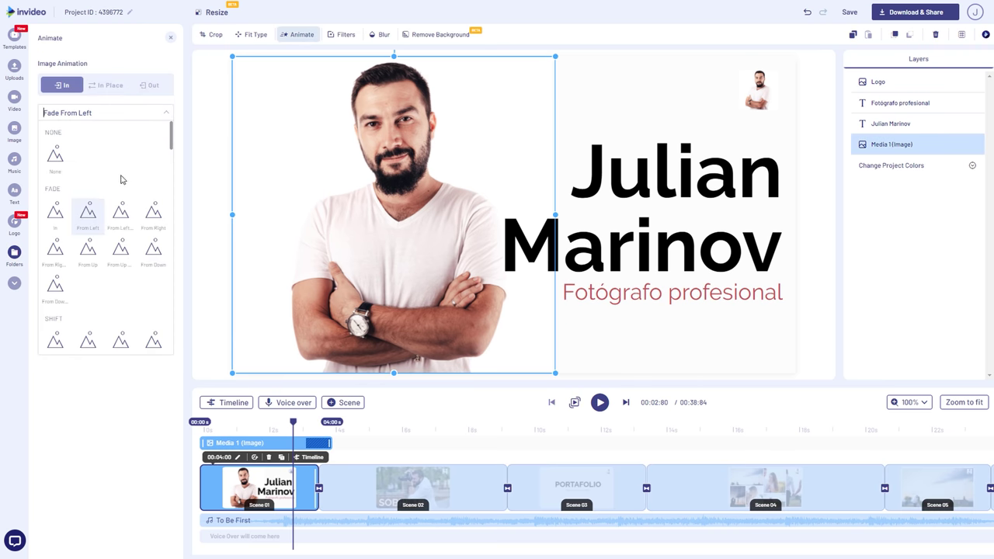
pyautogui.click(59, 221)
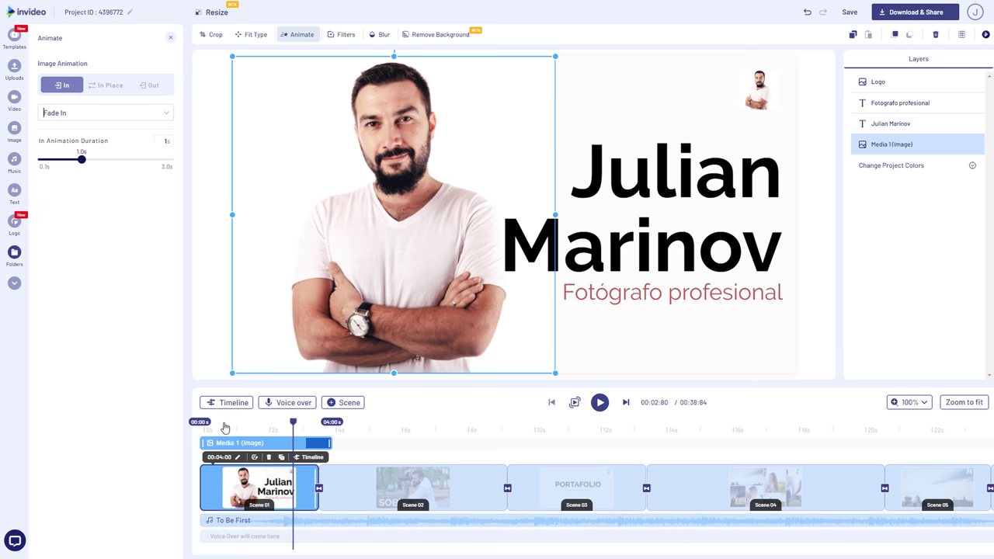
pyautogui.click(195, 435)
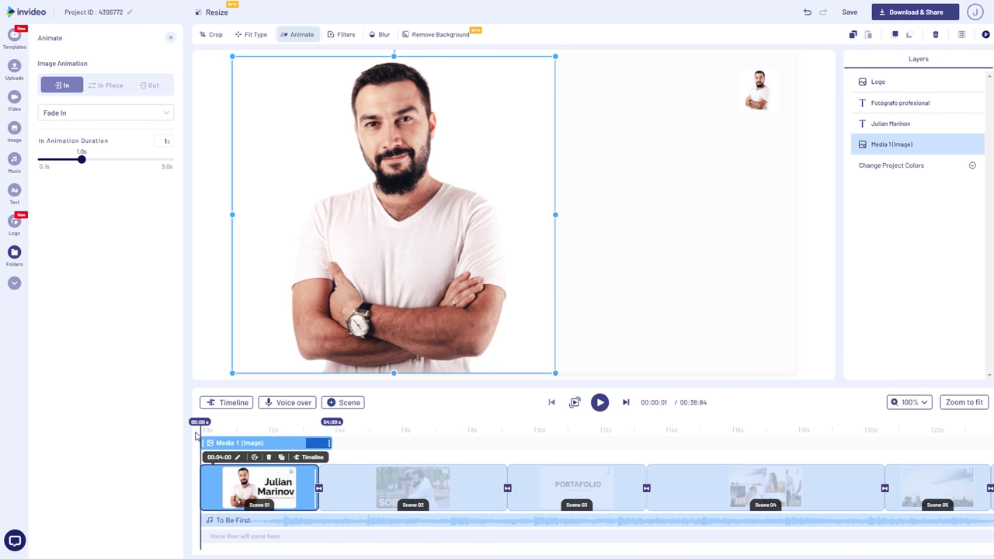
pyautogui.click(601, 405)
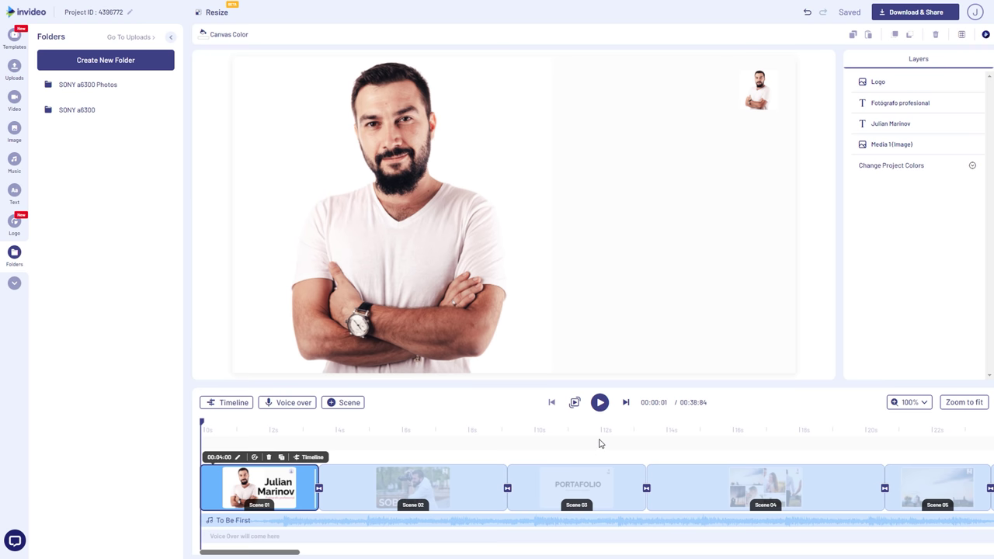
# Step: Set the SOBRE MI title's fade-in duration to 3 seconds, then preview the whole video
pyautogui.click(600, 403)
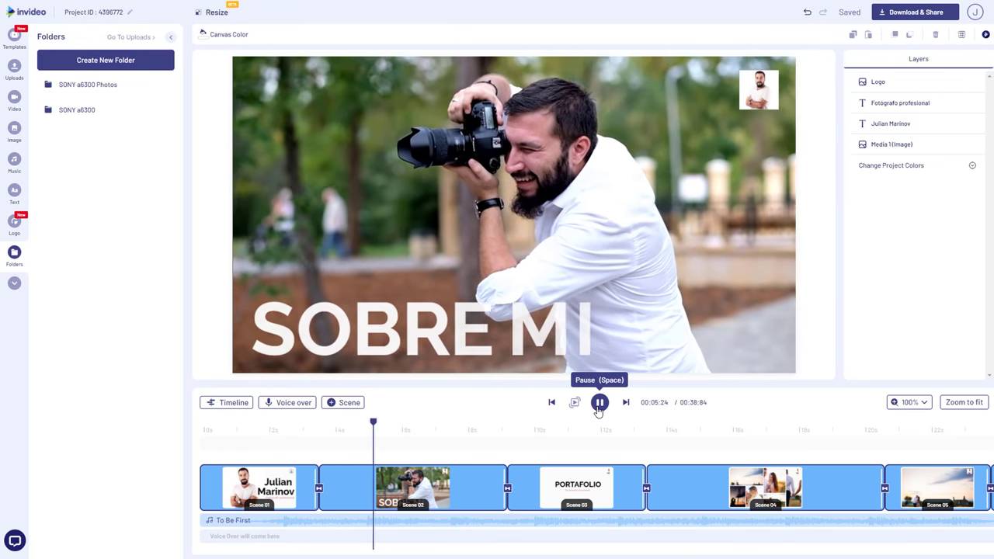
pyautogui.click(599, 403)
pyautogui.click(473, 139)
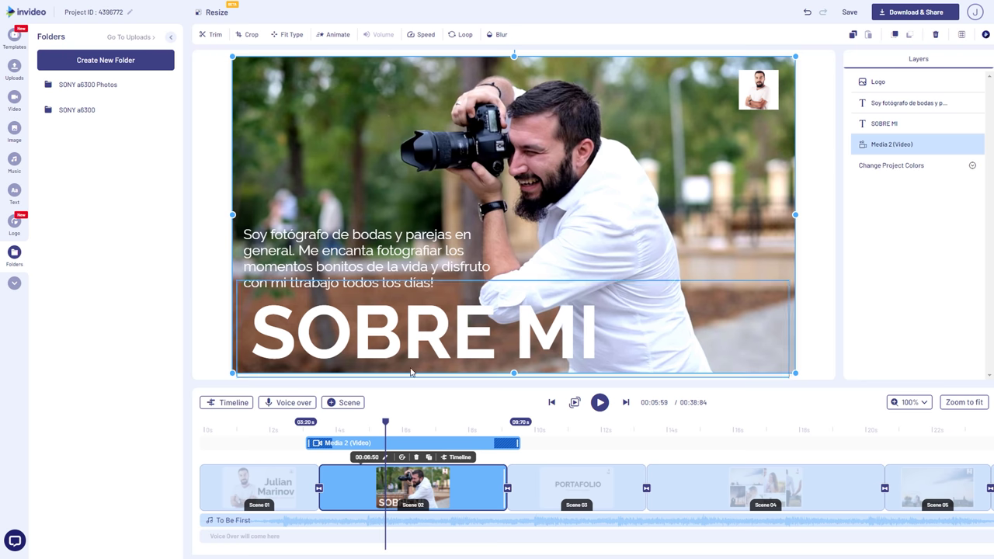
pyautogui.click(401, 340)
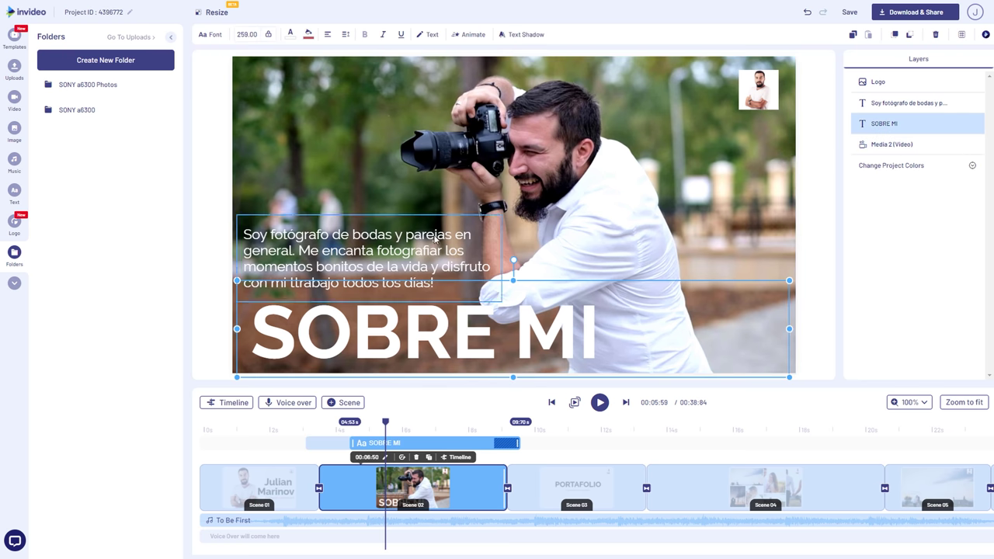
pyautogui.click(468, 35)
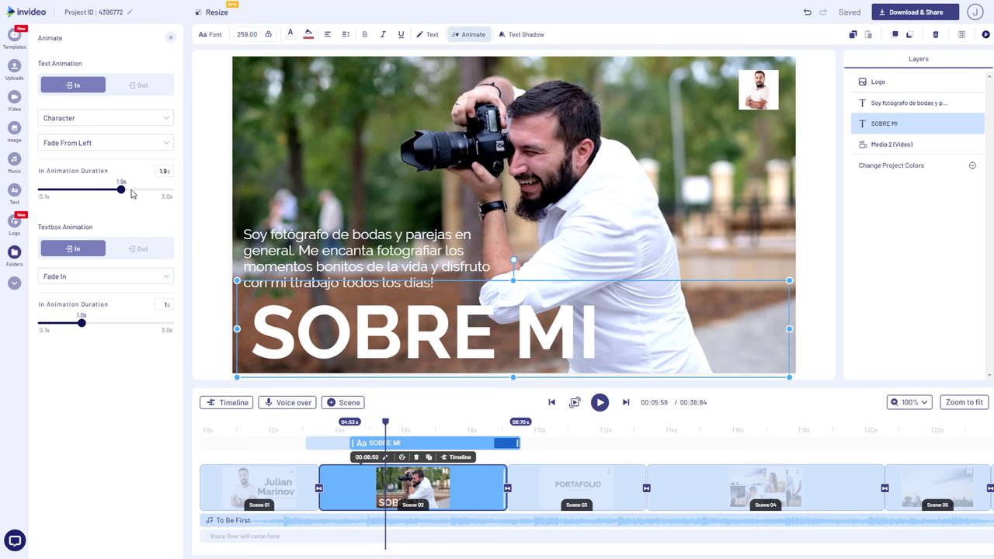
pyautogui.click(317, 423)
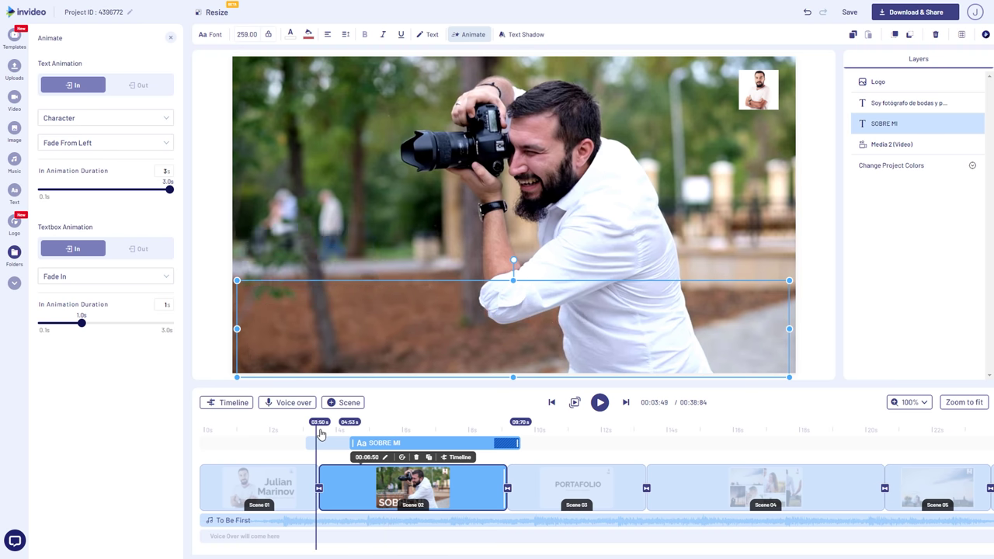
pyautogui.click(600, 404)
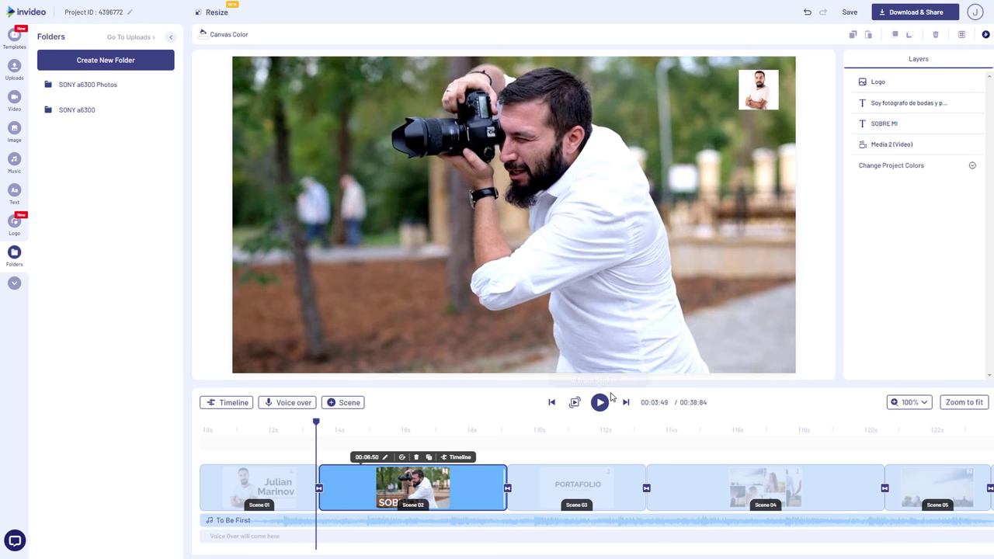
pyautogui.click(600, 403)
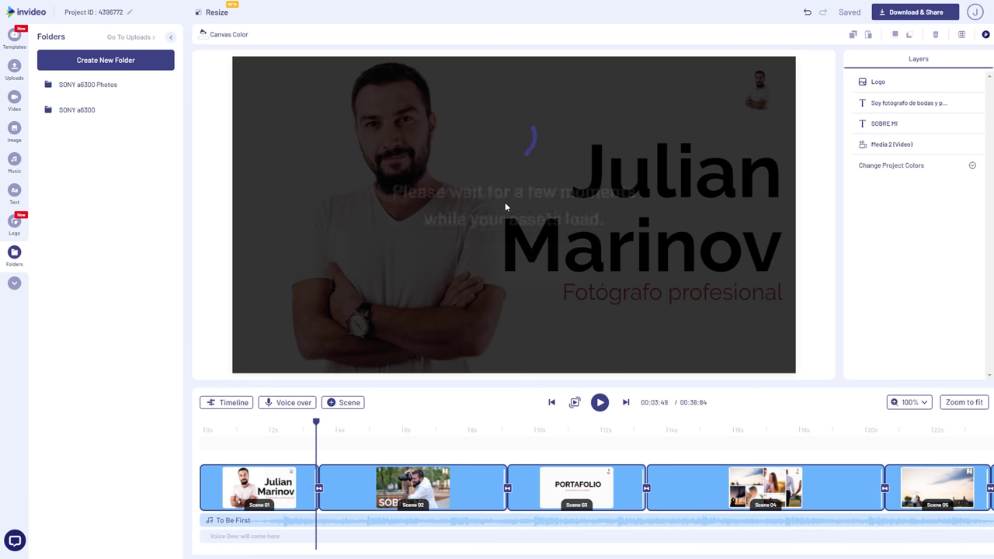
pyautogui.click(496, 274)
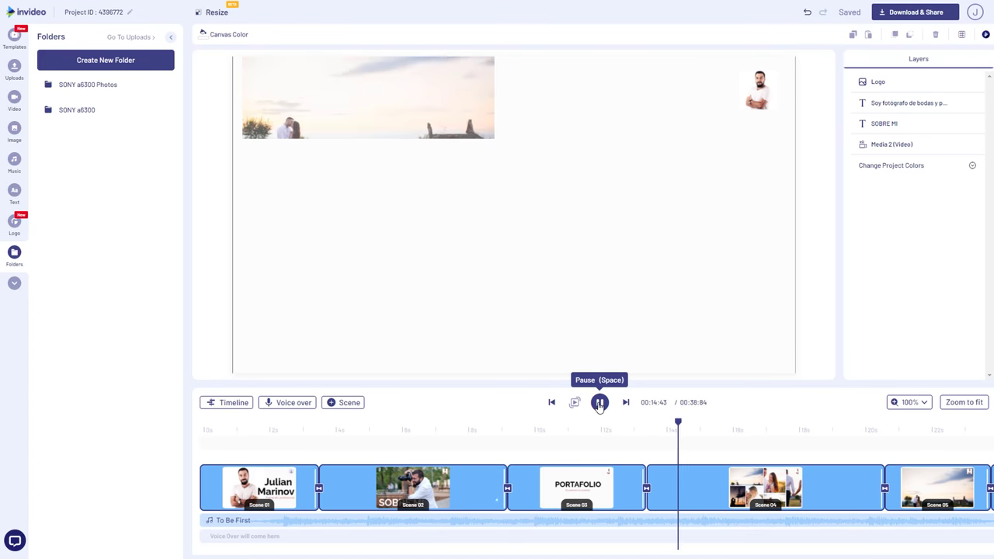
pyautogui.click(600, 404)
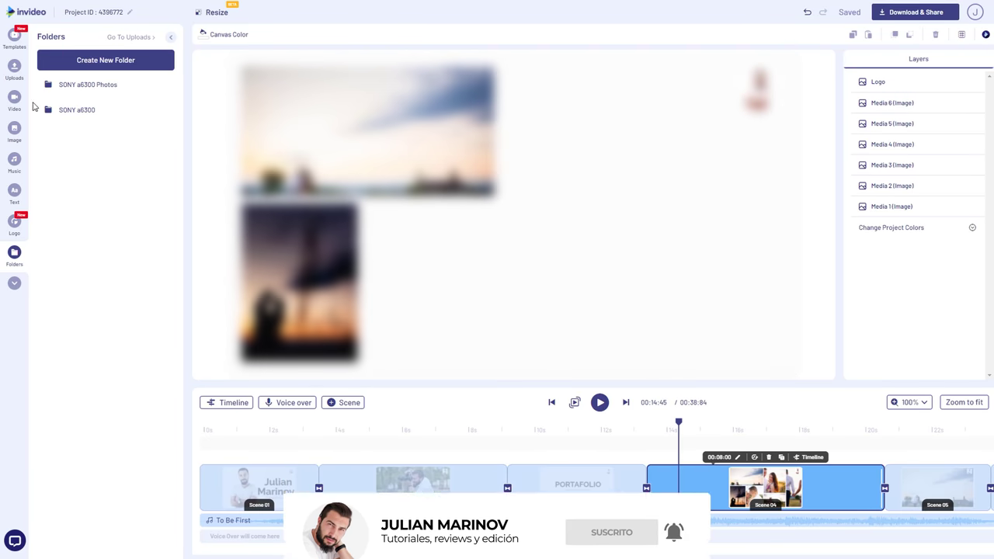
pyautogui.click(15, 37)
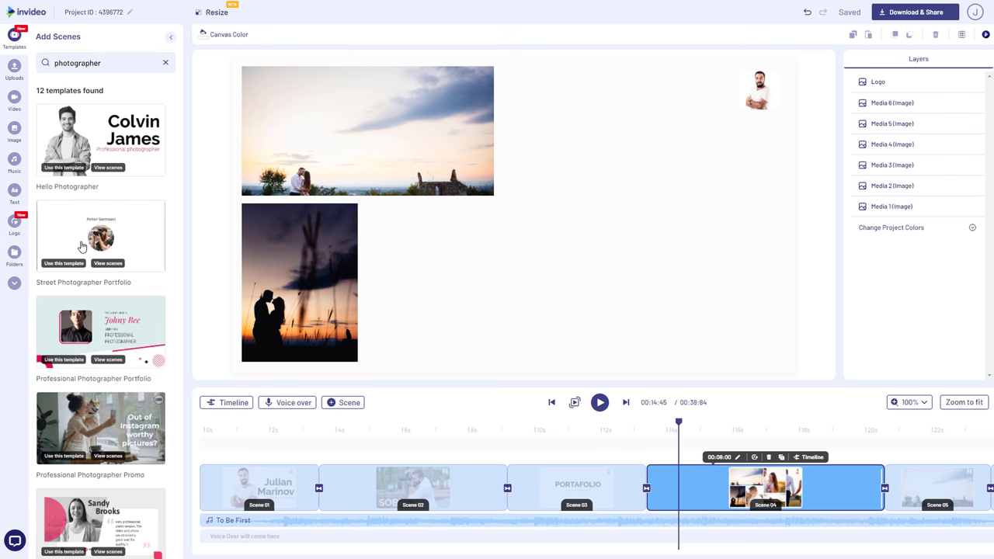
pyautogui.click(107, 264)
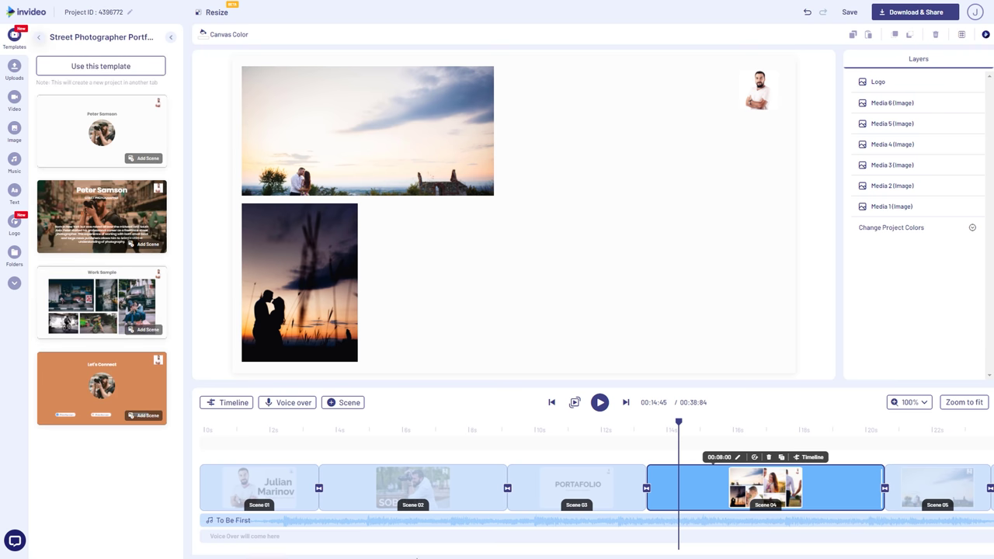
pyautogui.moveTo(294, 555); pyautogui.dragTo(409, 555)
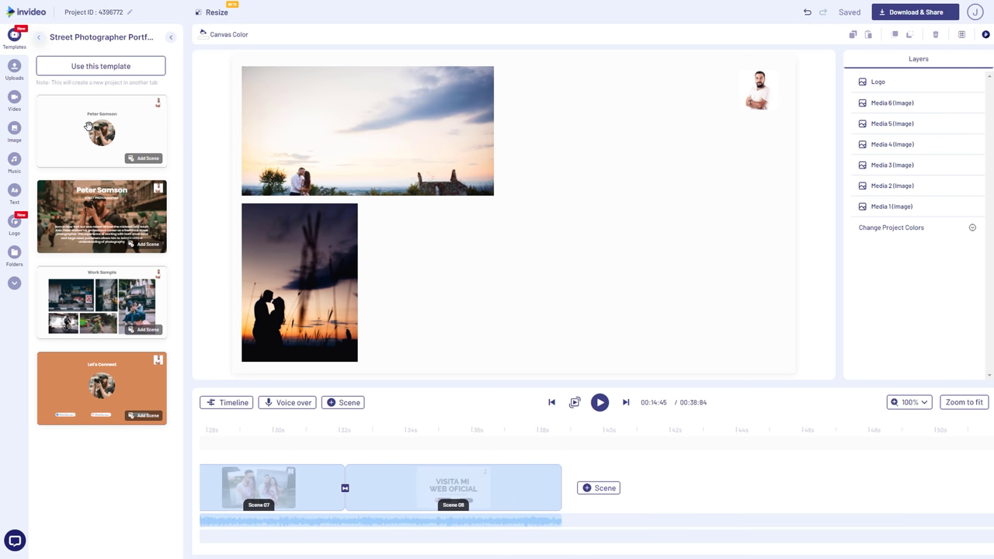
pyautogui.click(611, 484)
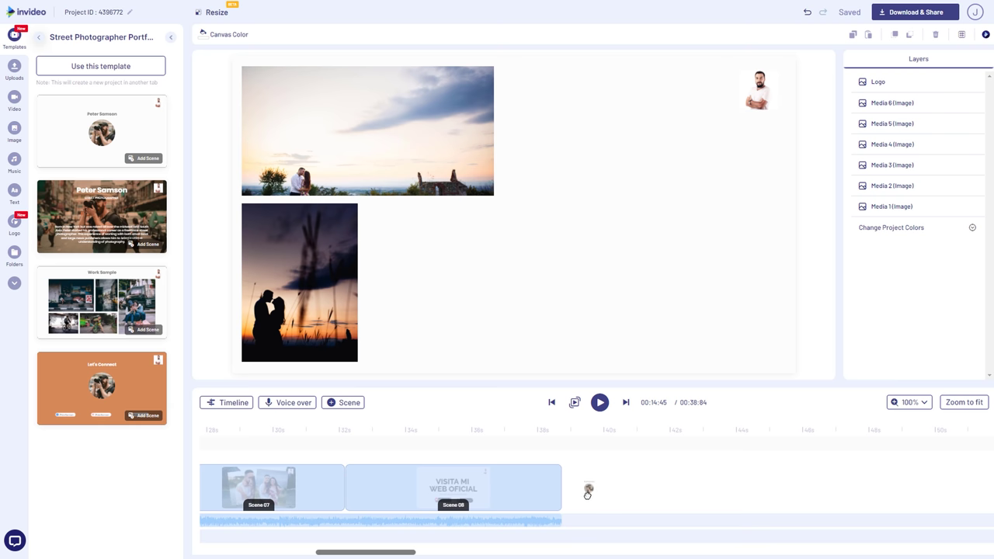
pyautogui.click(154, 163)
pyautogui.click(536, 304)
pyautogui.moveTo(711, 518); pyautogui.dragTo(968, 478)
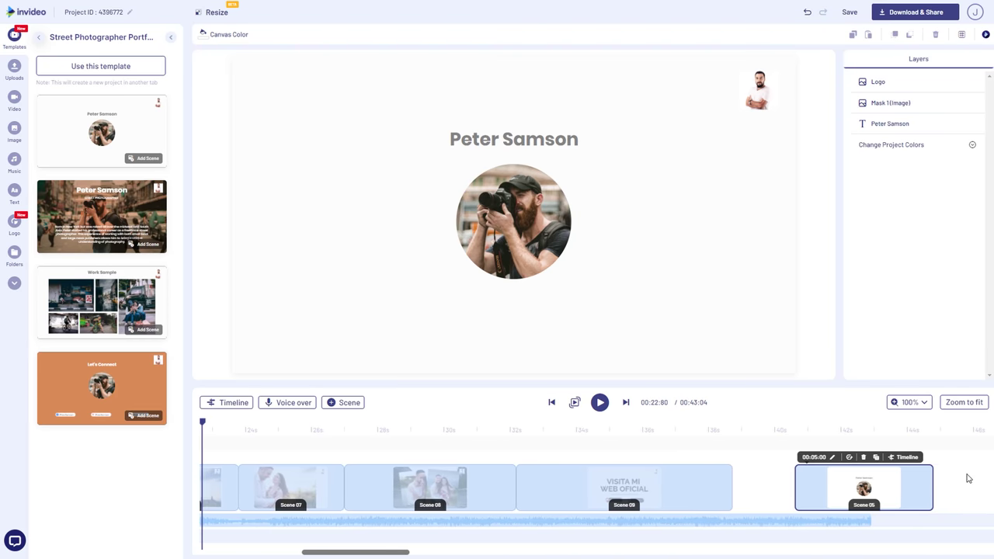
# Step: Replace the circular template photo with the photographer's uploaded portrait
pyautogui.click(492, 222)
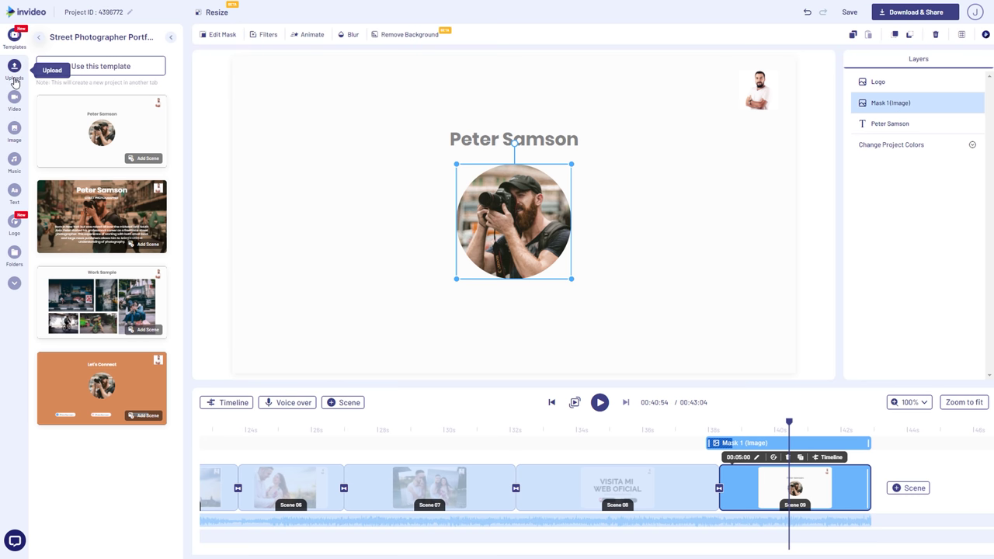
pyautogui.click(14, 69)
pyautogui.moveTo(230, 320); pyautogui.dragTo(513, 226)
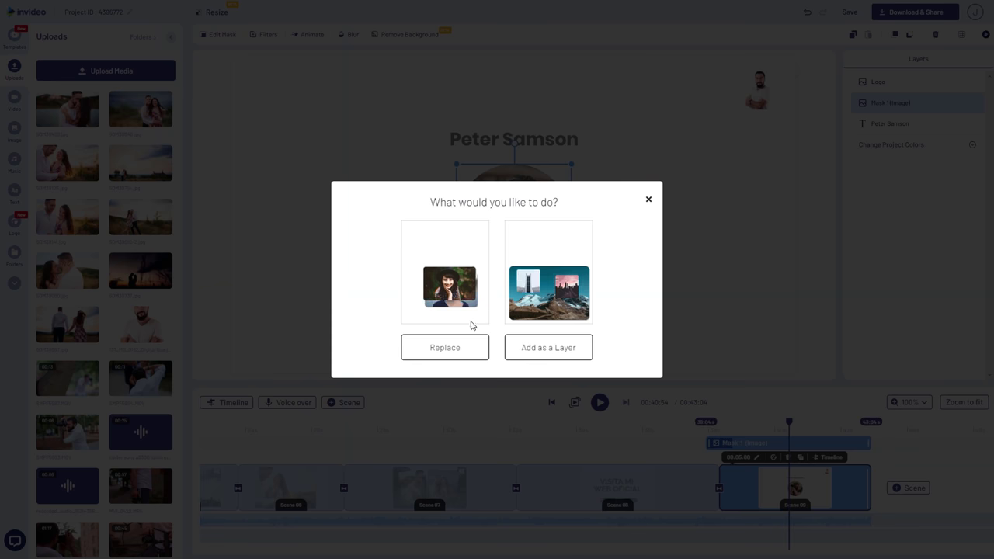
pyautogui.click(448, 348)
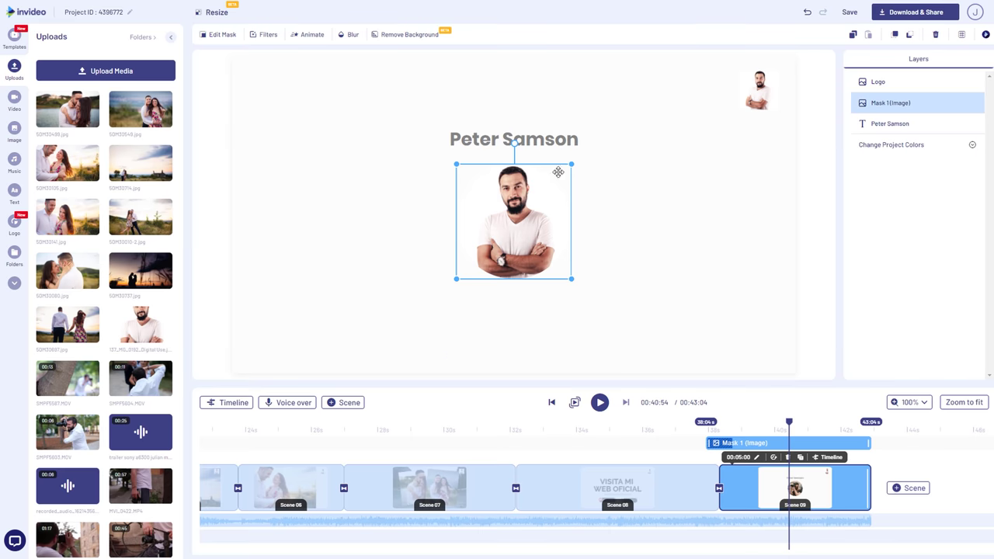
# Step: Overwrite the template's name title with the photographer's name and play the scene back
pyautogui.click(569, 142)
pyautogui.tripleClick(559, 141)
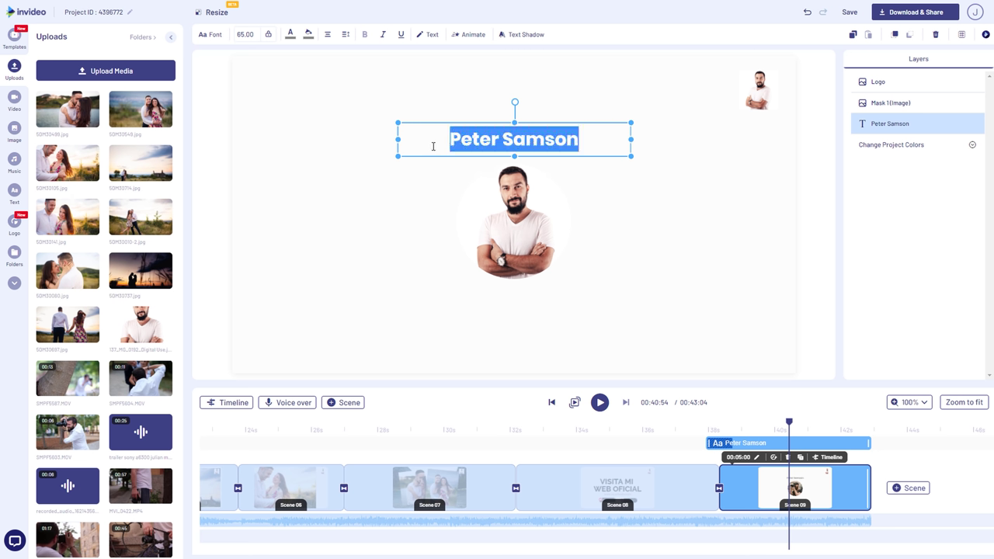
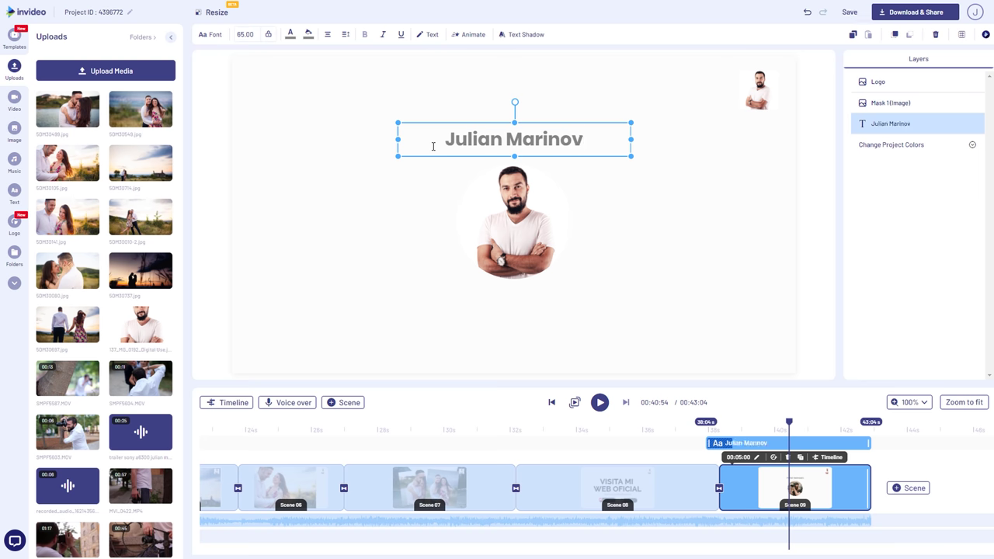
pyautogui.press('space')
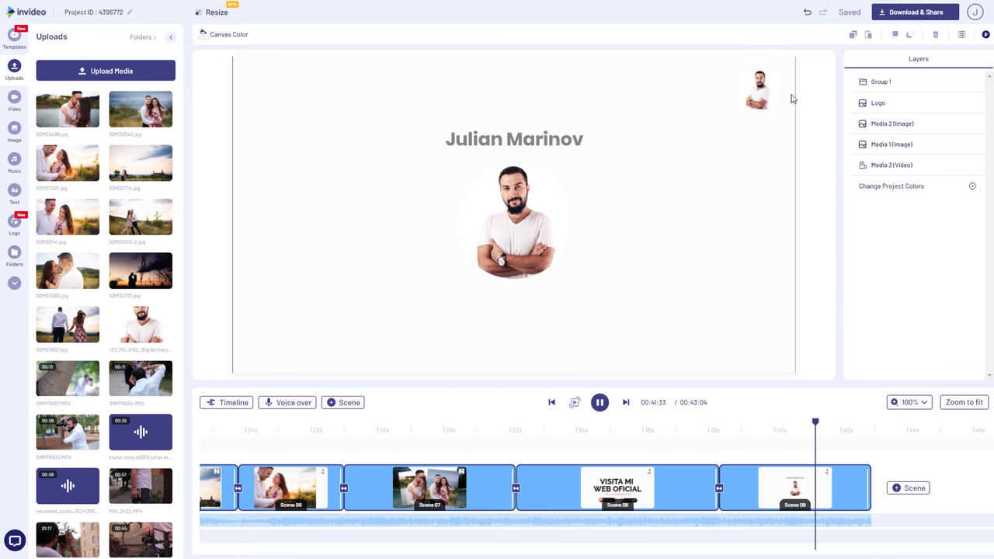
pyautogui.click(236, 409)
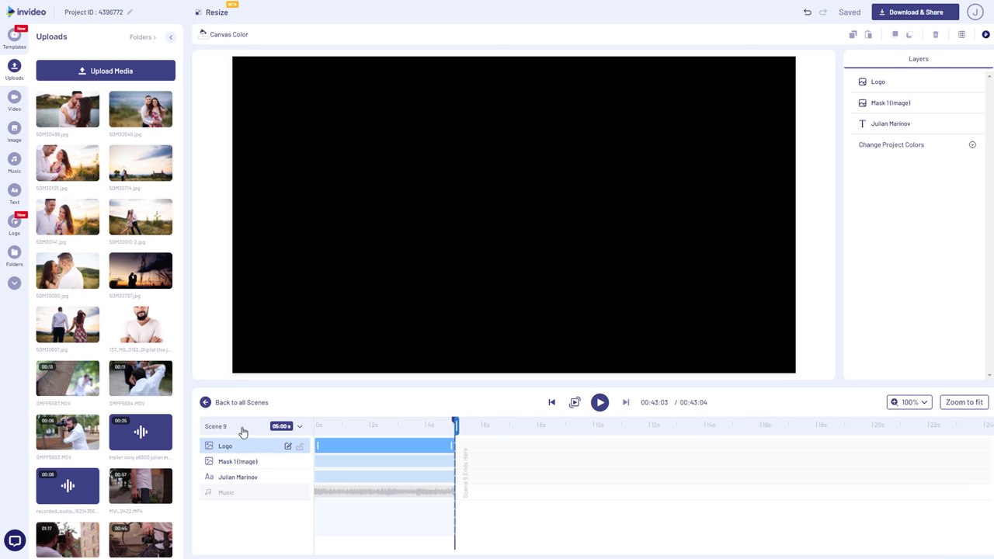
pyautogui.click(209, 403)
pyautogui.click(289, 406)
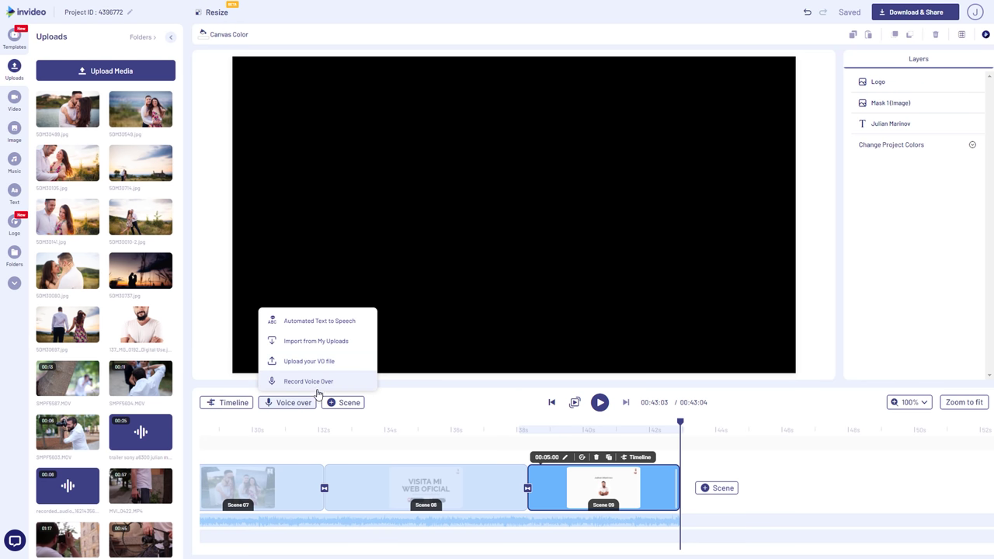
pyautogui.moveTo(331, 410)
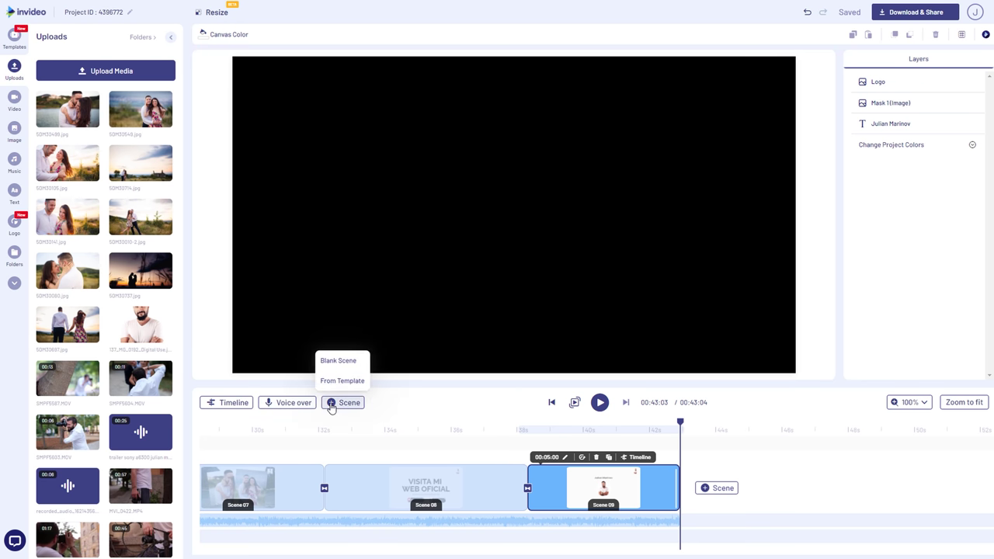
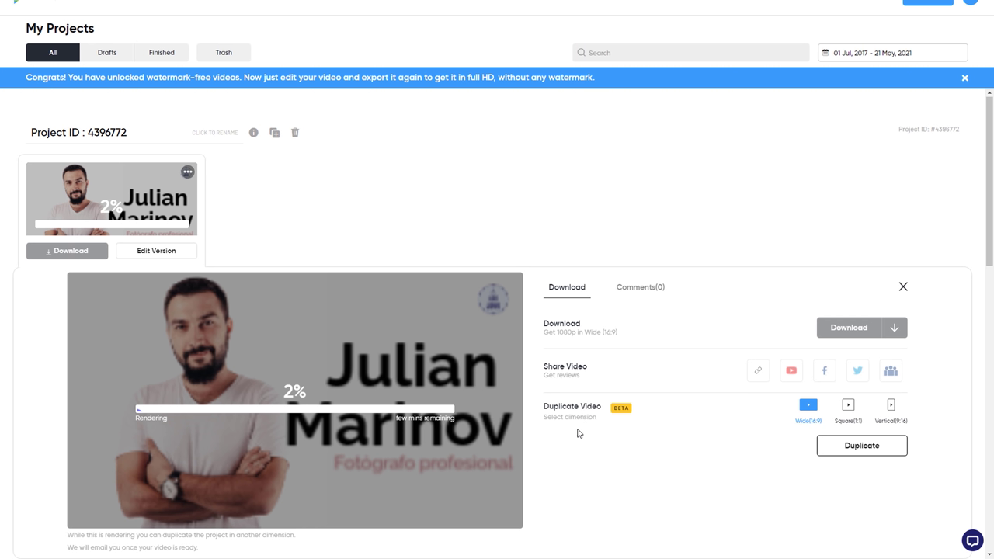
# Step: Duplicate the project as a Square (1:1) copy and open it in the editor
pyautogui.click(849, 407)
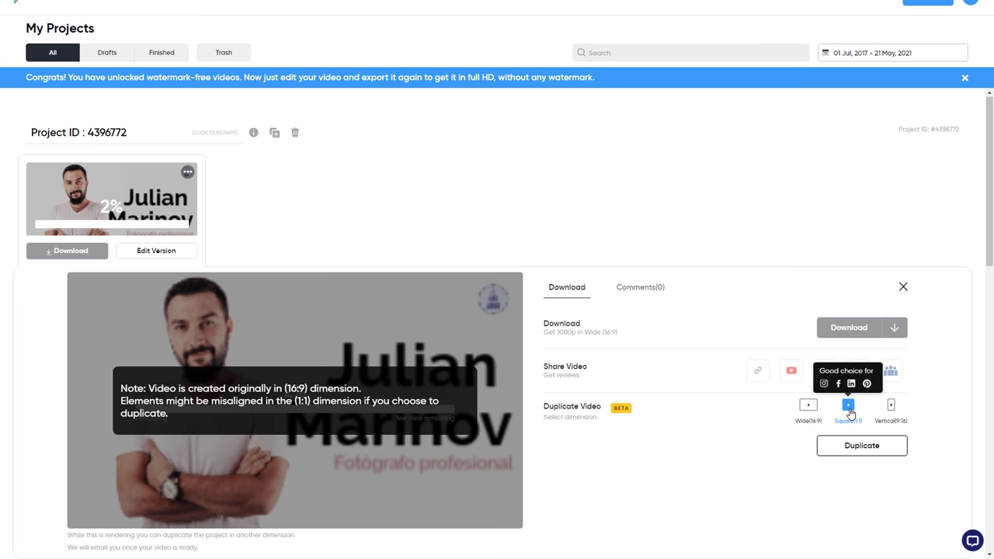
pyautogui.click(845, 444)
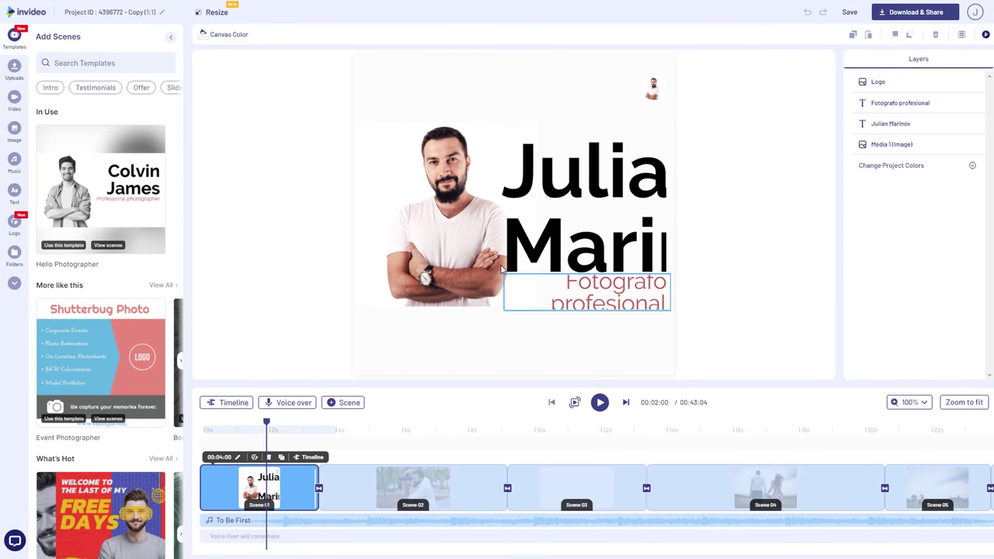
pyautogui.click(546, 185)
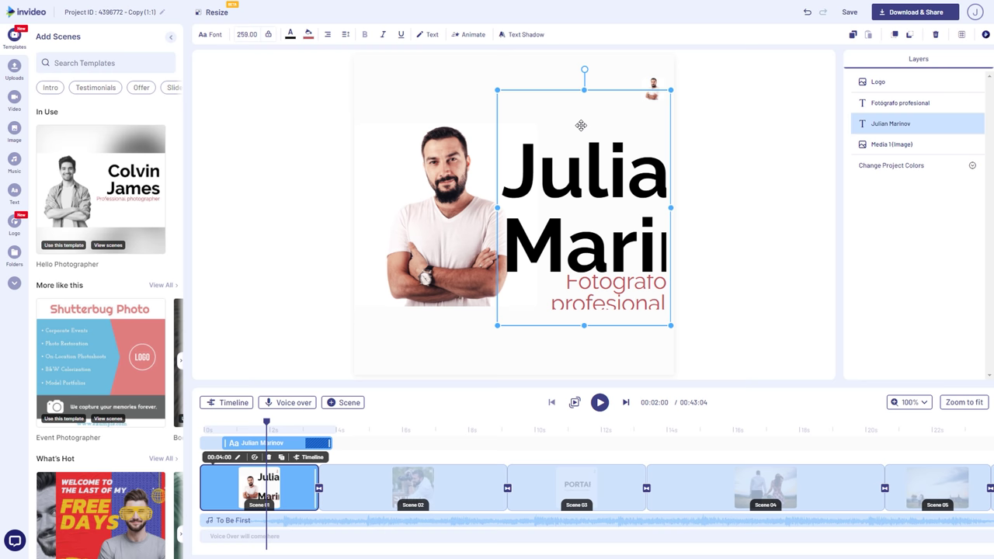
pyautogui.moveTo(586, 90); pyautogui.dragTo(586, 154)
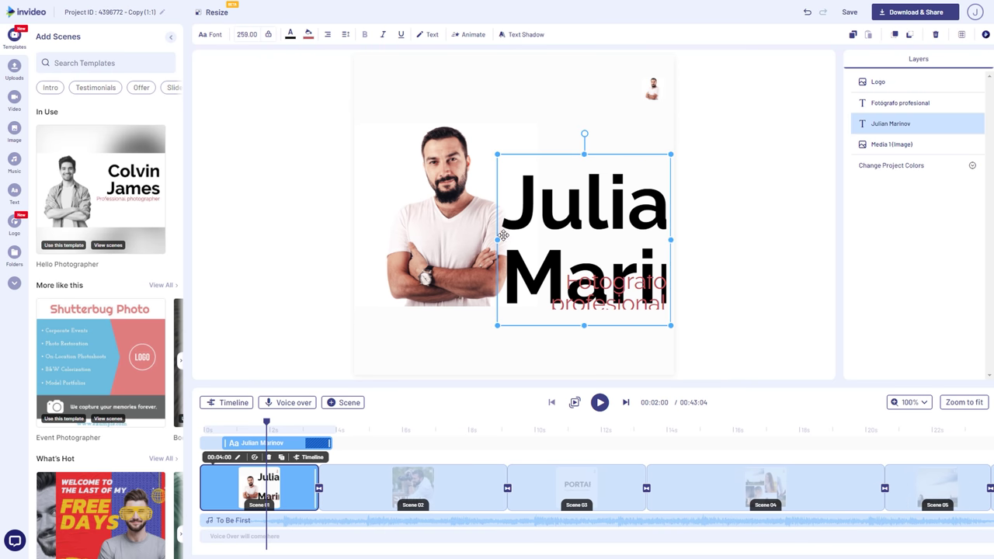
pyautogui.click(252, 35)
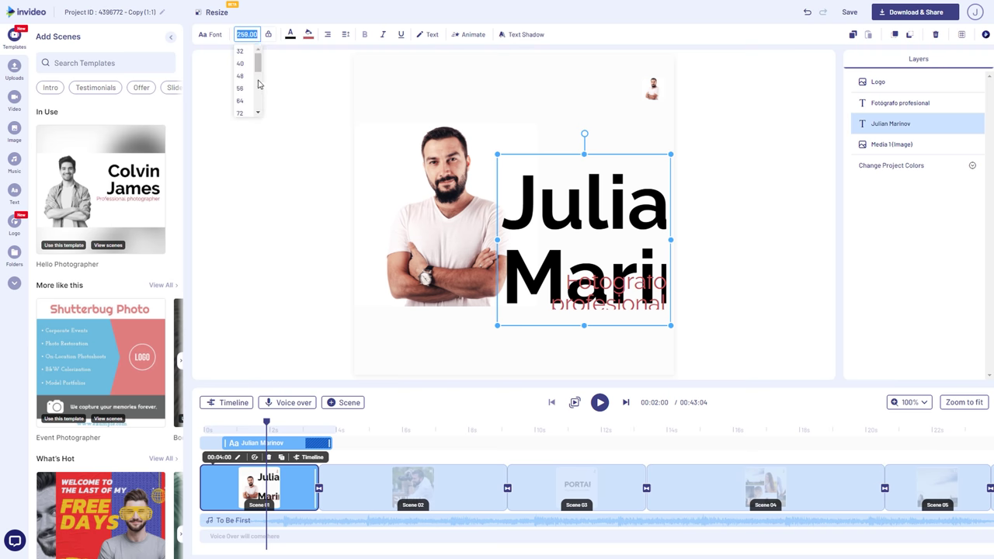
pyautogui.click(242, 106)
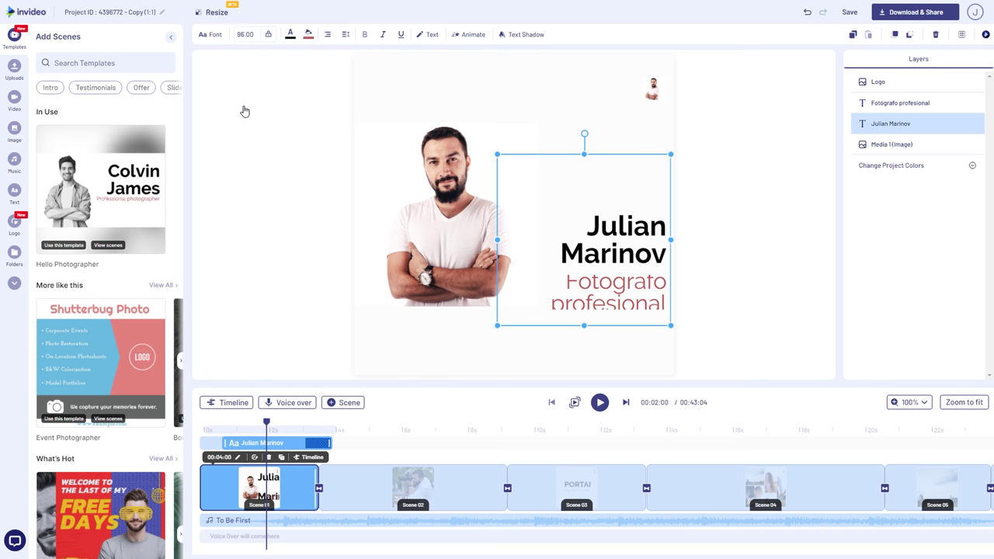
pyautogui.click(253, 35)
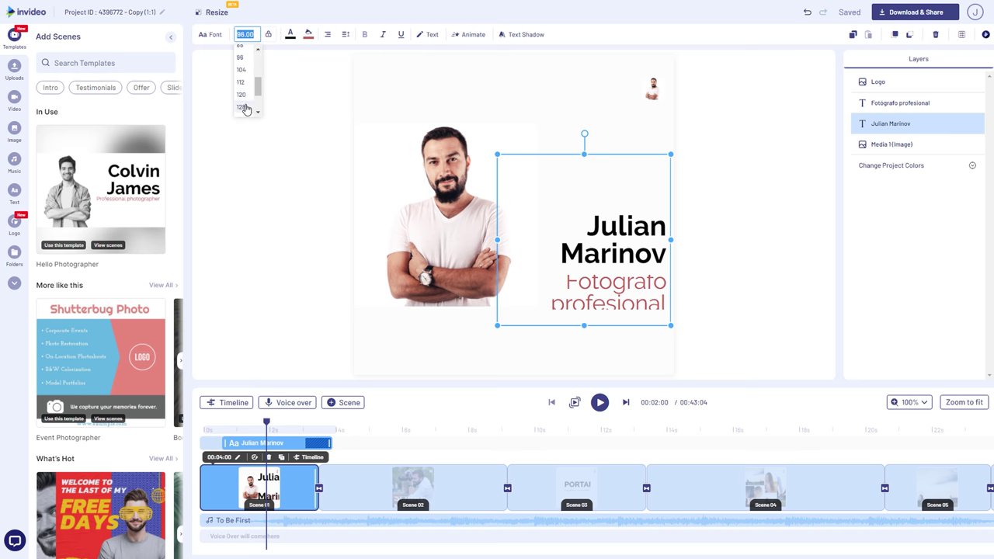
pyautogui.click(242, 107)
pyautogui.moveTo(613, 178); pyautogui.dragTo(605, 124)
# Step: Enlarge the Fotógrafo profesional subtitle box so its text fits, then go to Scene 02
pyautogui.click(595, 288)
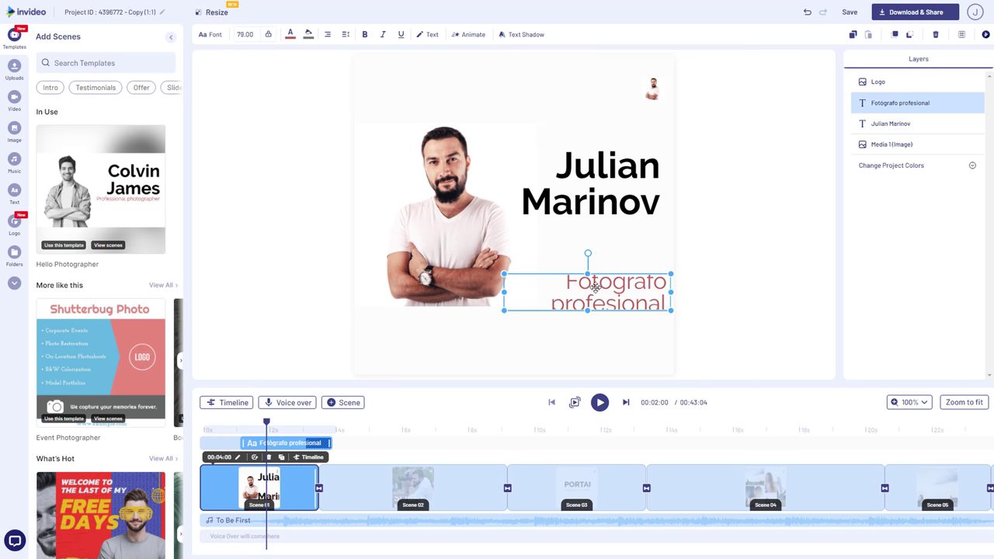
pyautogui.moveTo(588, 274); pyautogui.dragTo(588, 238)
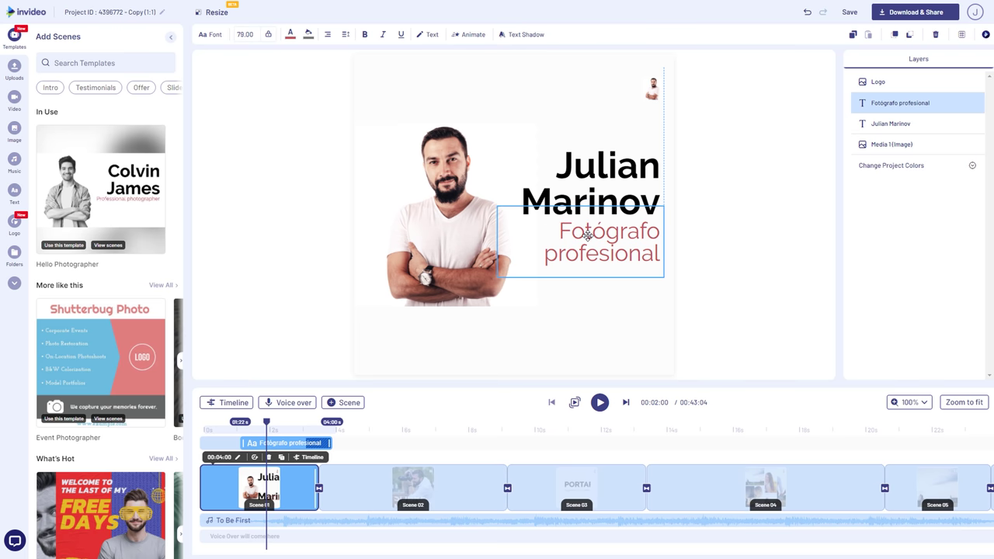
pyautogui.click(413, 427)
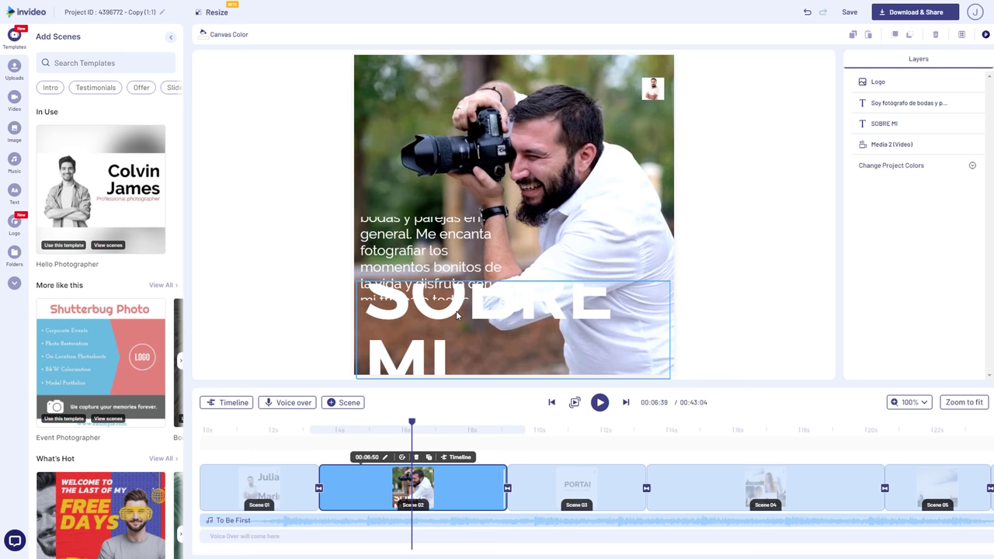
# Step: Set the SOBRE MI heading to font size 160 and resize its box from the top
pyautogui.click(455, 310)
pyautogui.click(257, 34)
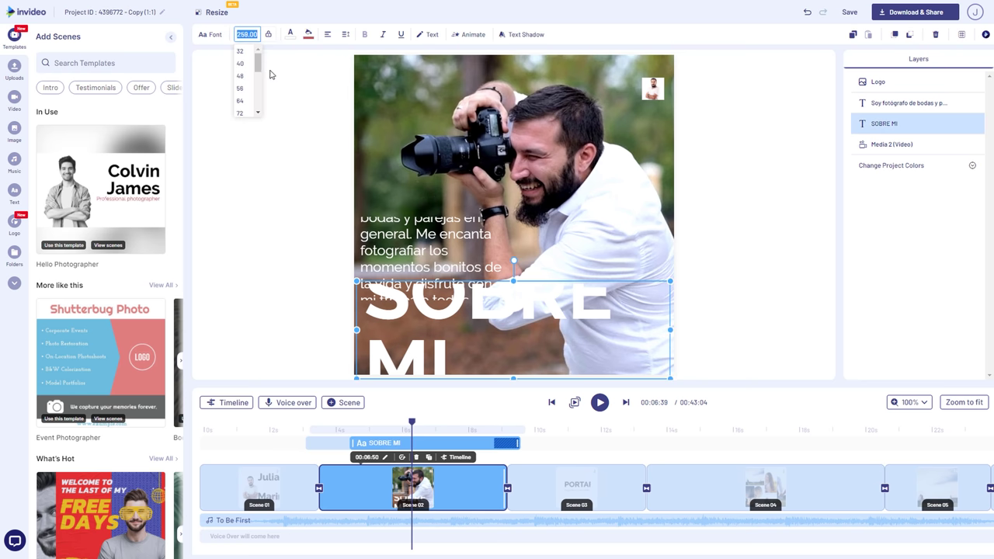
pyautogui.moveTo(259, 67); pyautogui.dragTo(262, 127)
pyautogui.click(242, 112)
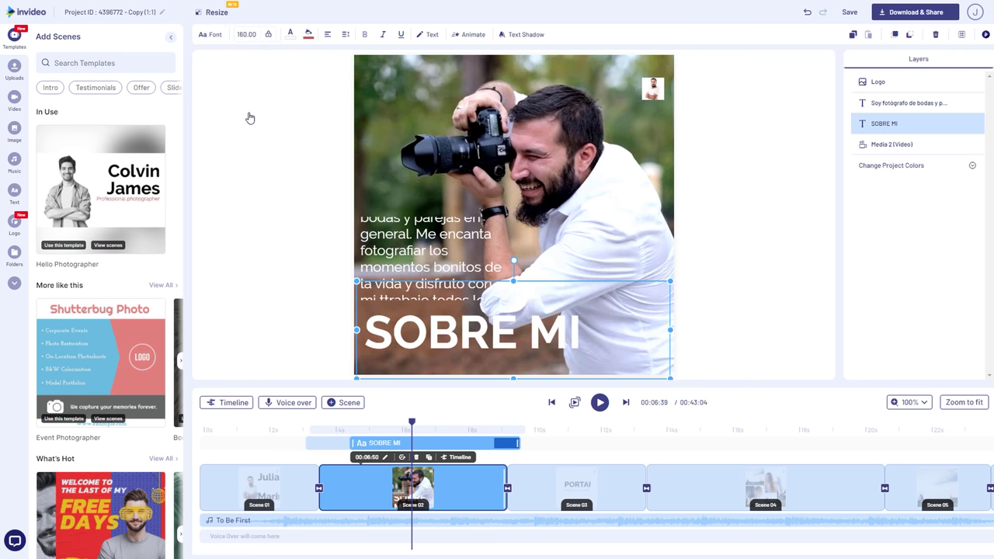
pyautogui.moveTo(513, 279); pyautogui.dragTo(515, 313)
# Step: Shrink the paragraph to size 32, place it just above SOBRE MI, then go to Scene 03
pyautogui.click(449, 286)
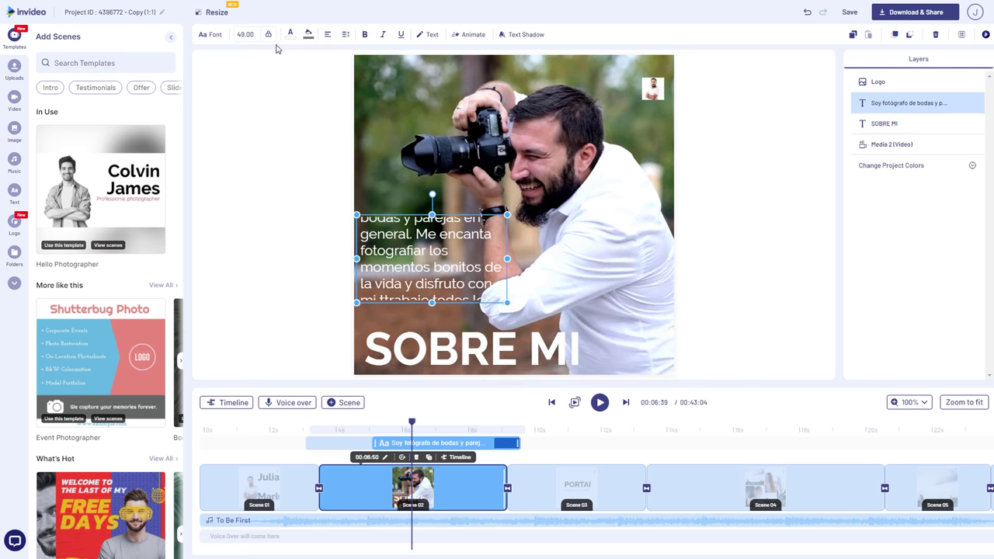
pyautogui.click(246, 34)
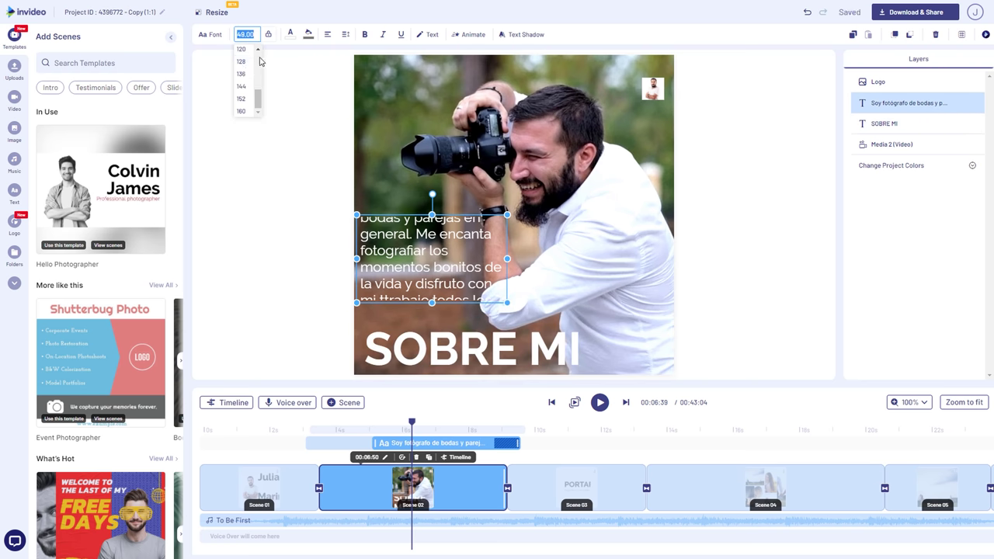
pyautogui.moveTo(259, 81); pyautogui.dragTo(257, 71)
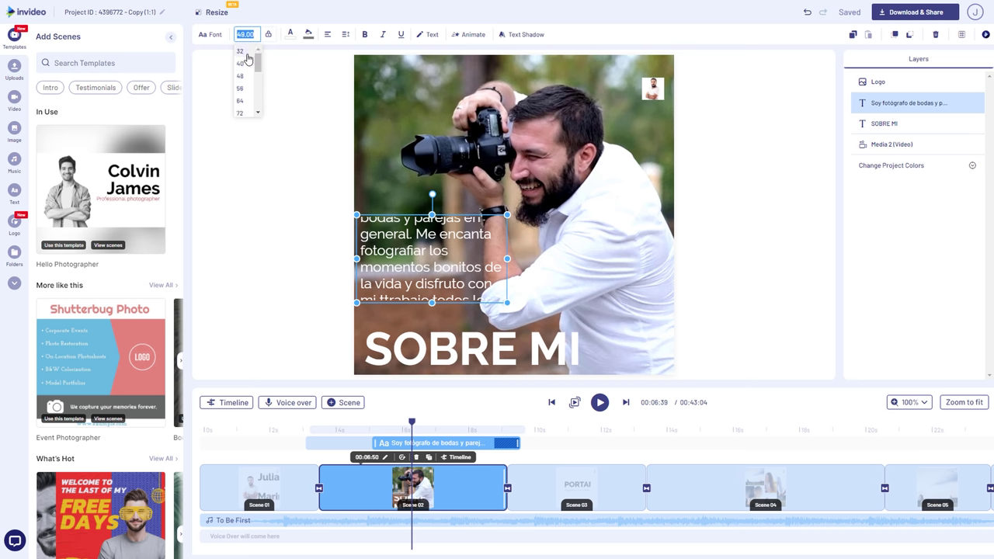
pyautogui.click(241, 52)
pyautogui.moveTo(438, 255); pyautogui.dragTo(441, 293)
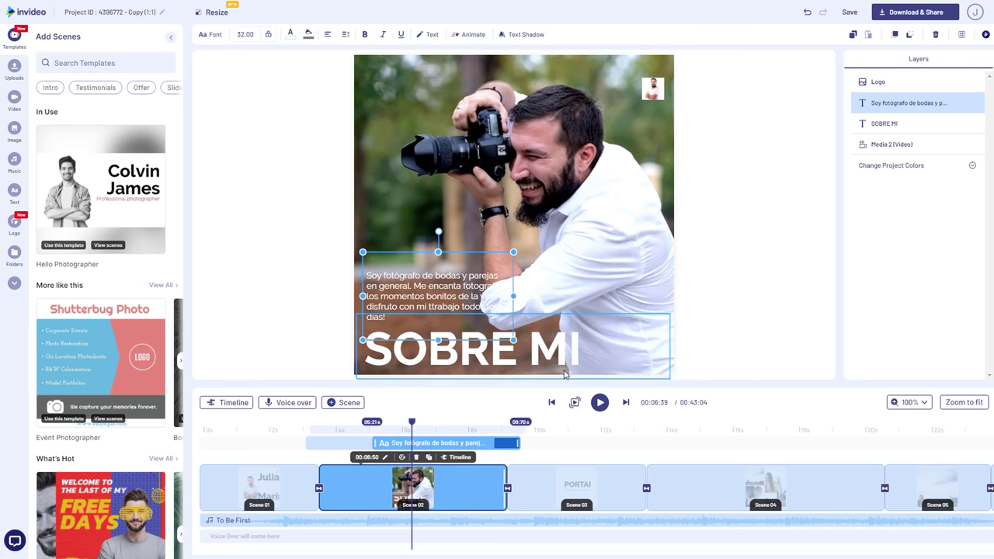
pyautogui.click(579, 440)
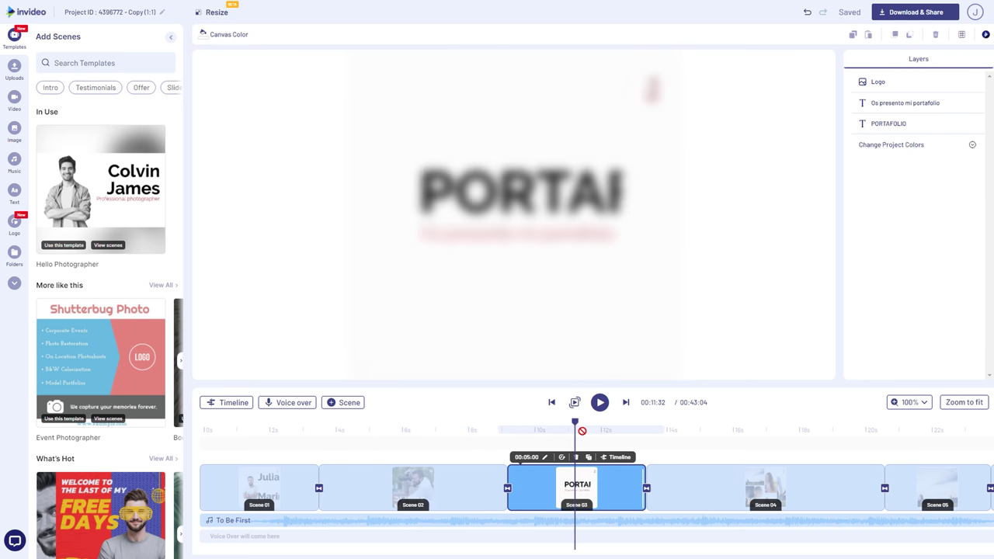
# Step: Set PORTAFOLIO to size 160 and widen its box both sides so the word fully shows
pyautogui.click(528, 180)
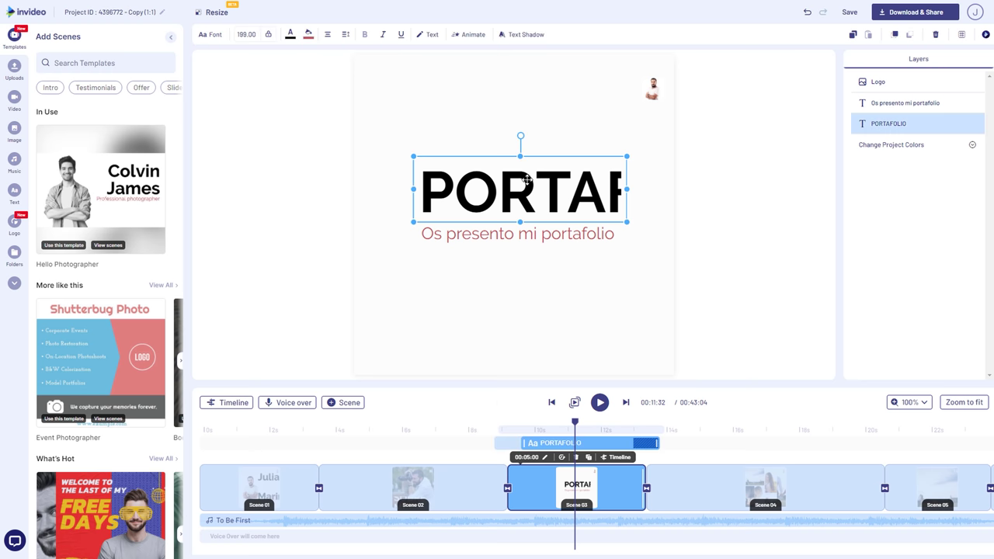
pyautogui.click(247, 34)
pyautogui.scroll(-3, 244, 93)
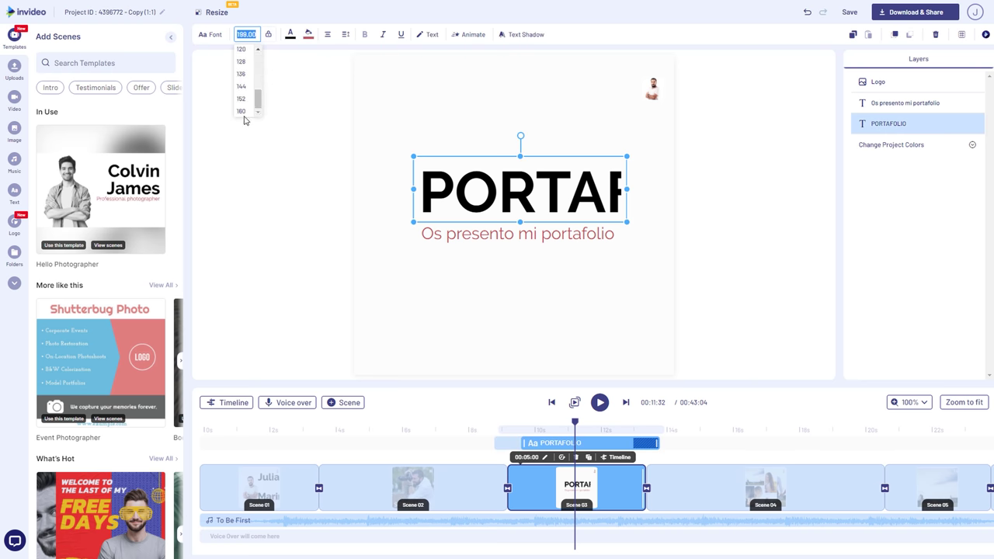
pyautogui.click(241, 111)
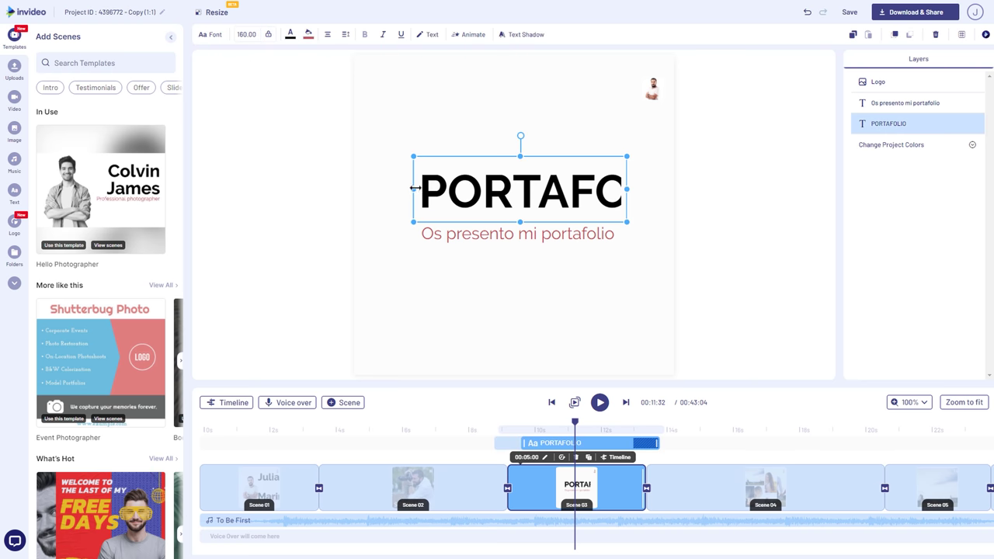
pyautogui.moveTo(414, 188); pyautogui.dragTo(365, 188)
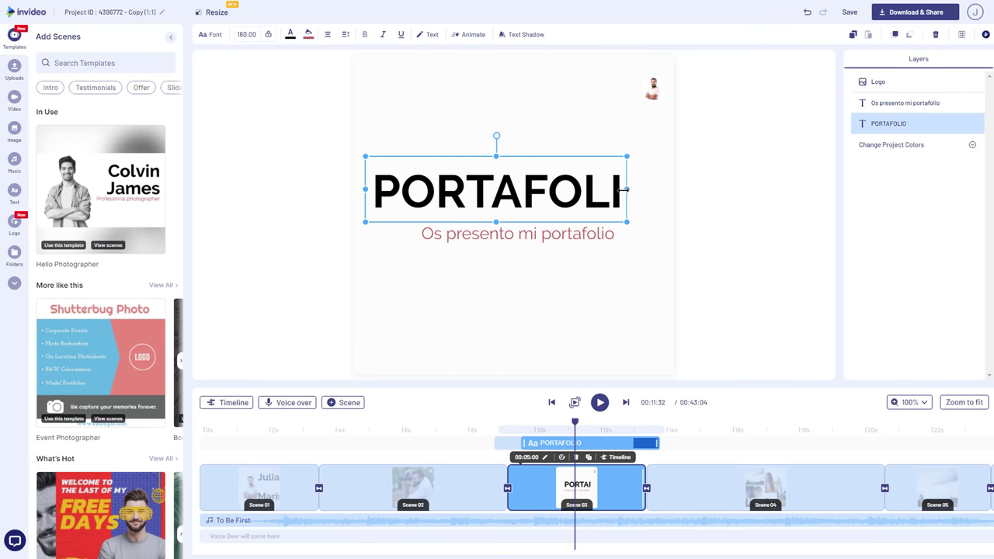
pyautogui.moveTo(628, 190); pyautogui.dragTo(666, 187)
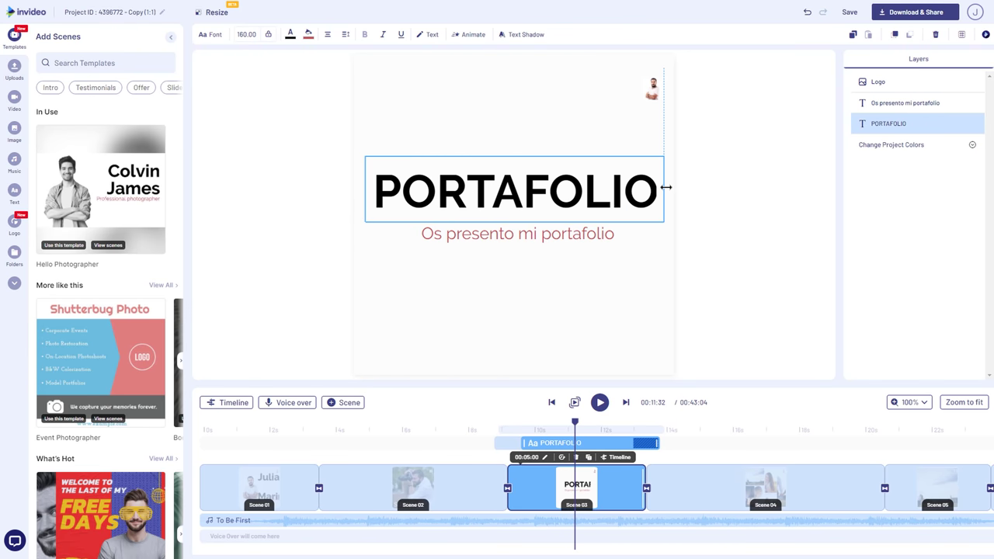
pyautogui.click(752, 428)
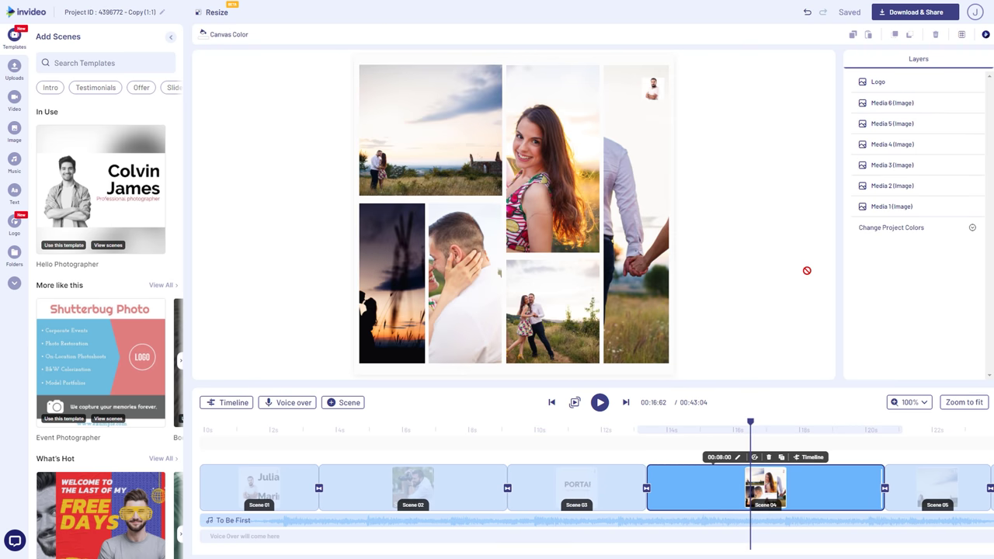
# Step: Step through to Scene 07, set its left couple photo to fill its frame, then reach Scene 08
pyautogui.click(936, 431)
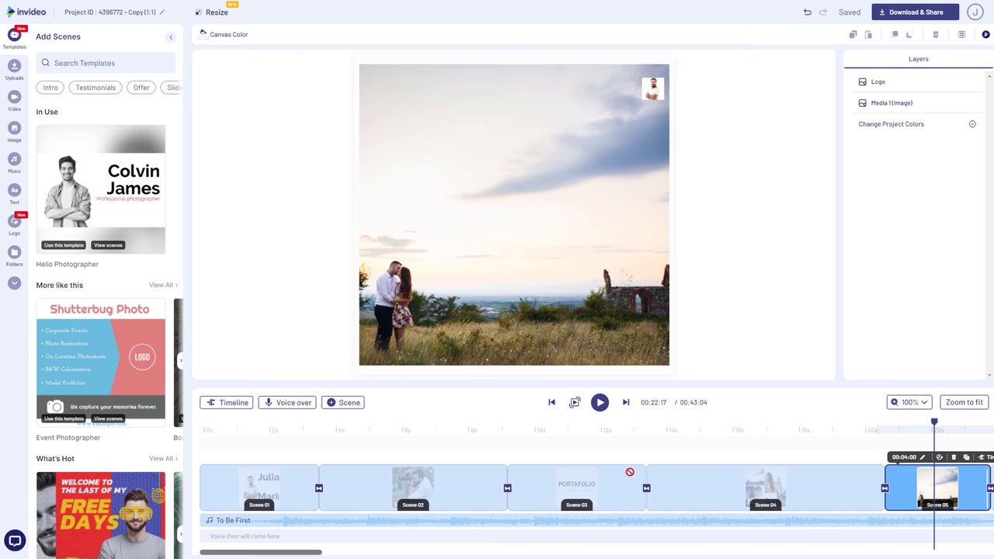
pyautogui.moveTo(309, 553); pyautogui.dragTo(396, 553)
pyautogui.click(434, 432)
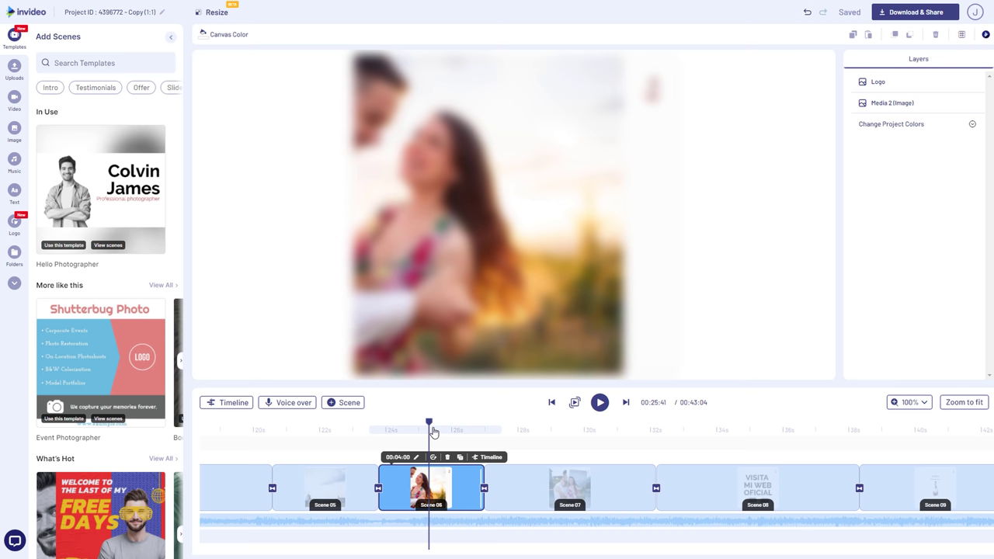
pyautogui.click(567, 432)
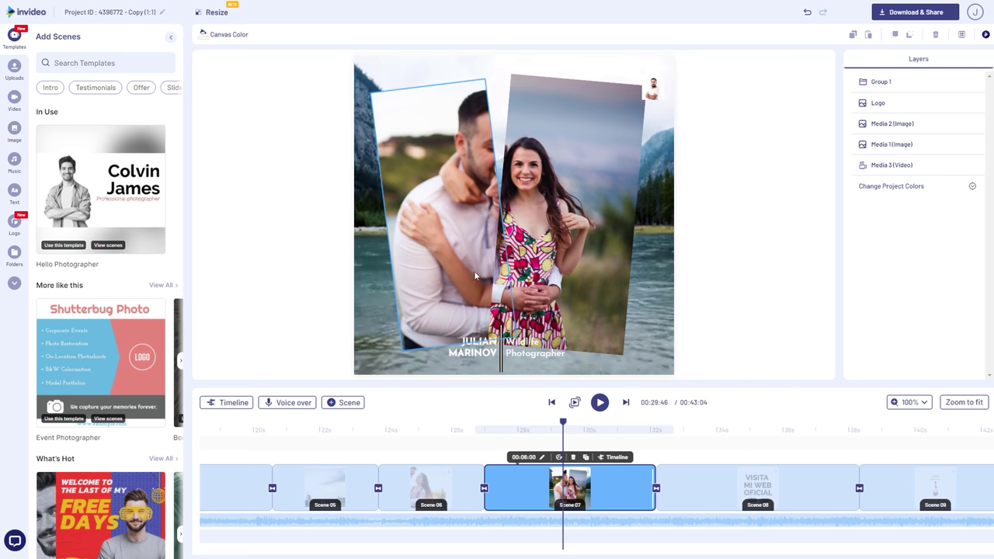
pyautogui.click(454, 250)
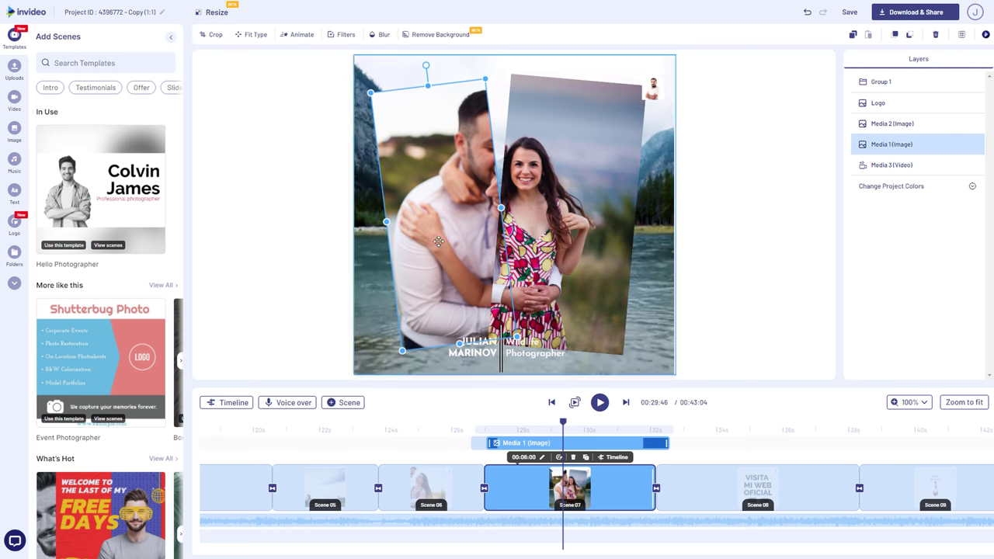
pyautogui.click(264, 37)
pyautogui.click(84, 239)
pyautogui.click(637, 224)
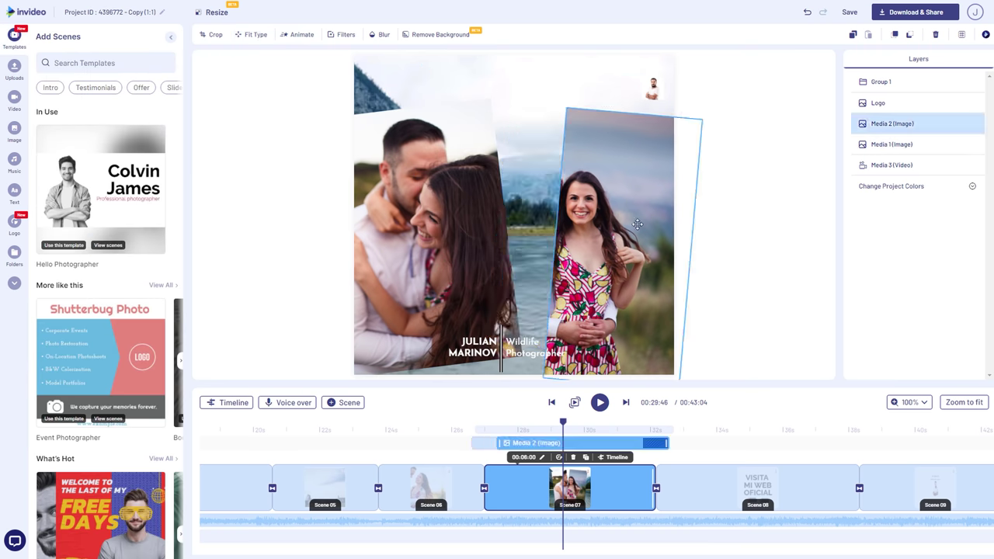
pyautogui.click(753, 432)
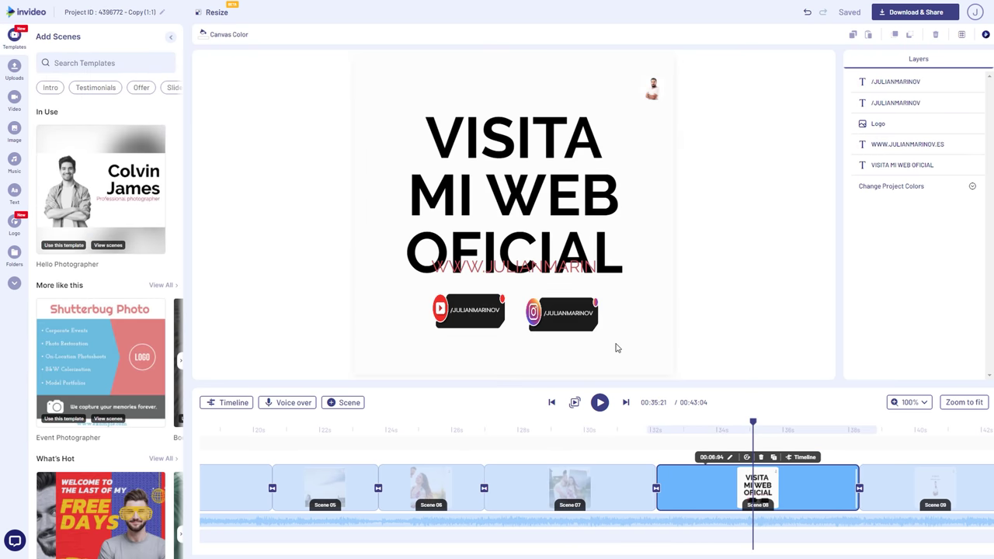
pyautogui.click(554, 318)
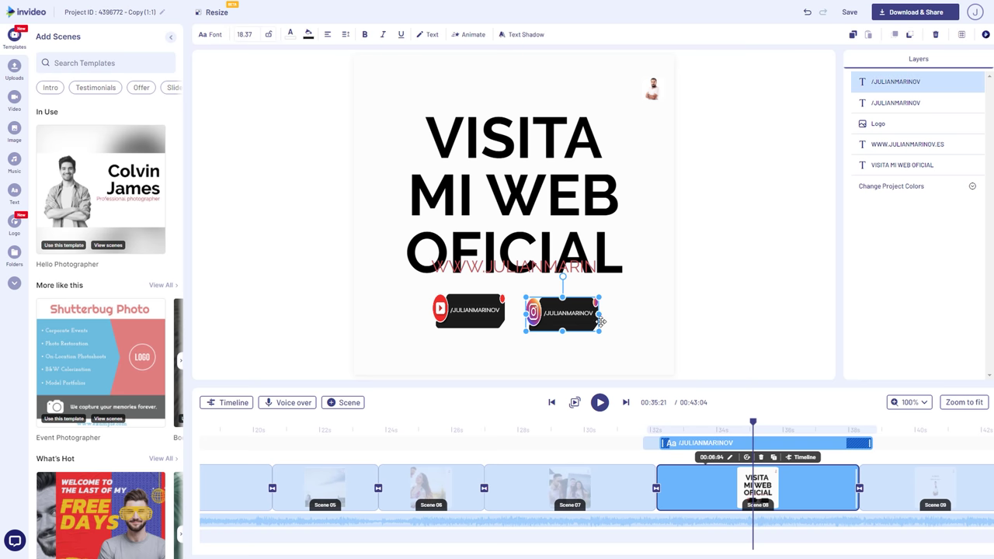
pyautogui.moveTo(598, 314); pyautogui.dragTo(653, 312)
pyautogui.click(439, 310)
pyautogui.moveTo(434, 310); pyautogui.dragTo(390, 347)
pyautogui.moveTo(587, 313); pyautogui.dragTo(587, 339)
pyautogui.click(555, 298)
pyautogui.moveTo(417, 298); pyautogui.dragTo(355, 297)
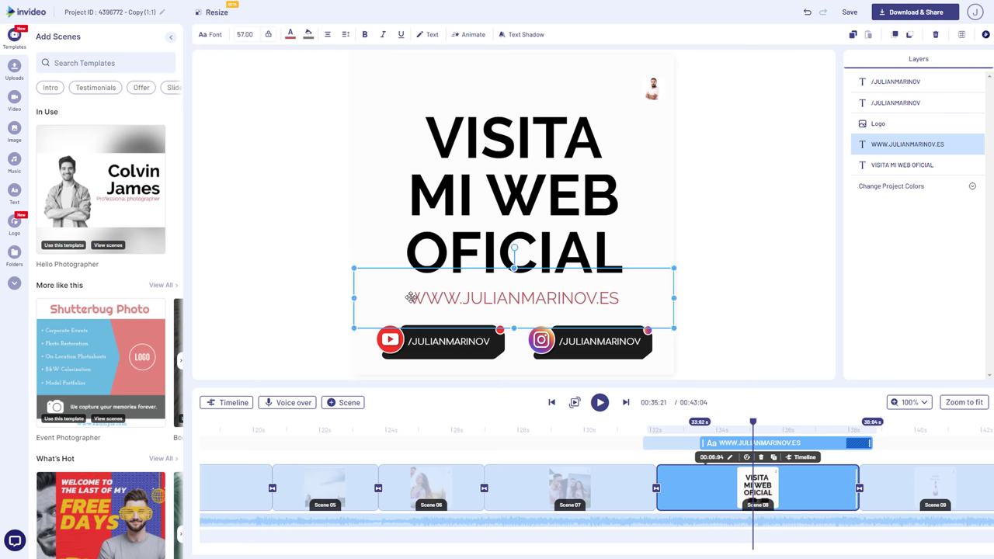
pyautogui.click(750, 306)
# Step: Set VISITA MI WEB OFICIAL to size 160 and widen its box so it wraps to two lines
pyautogui.click(551, 245)
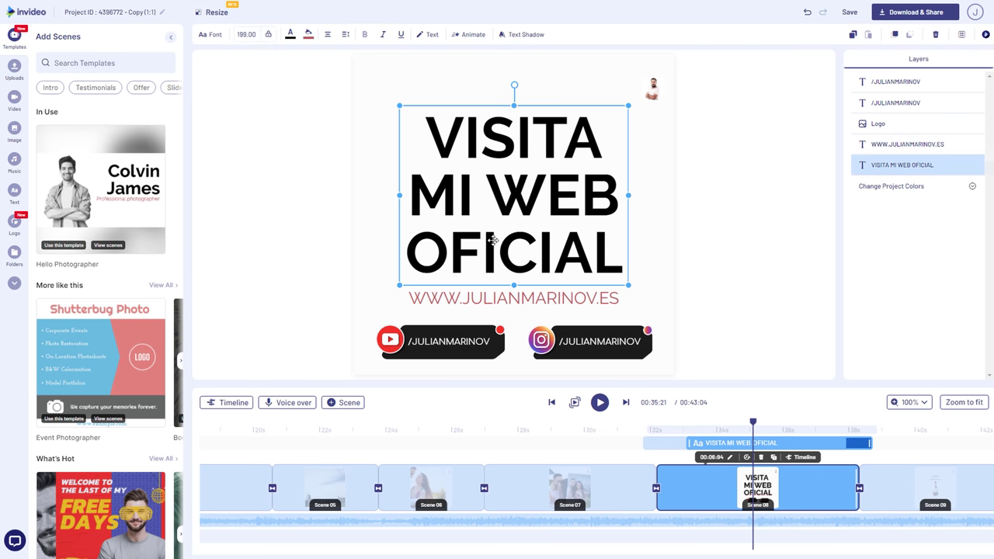
pyautogui.click(247, 34)
pyautogui.scroll(-3, 260, 80)
pyautogui.click(247, 111)
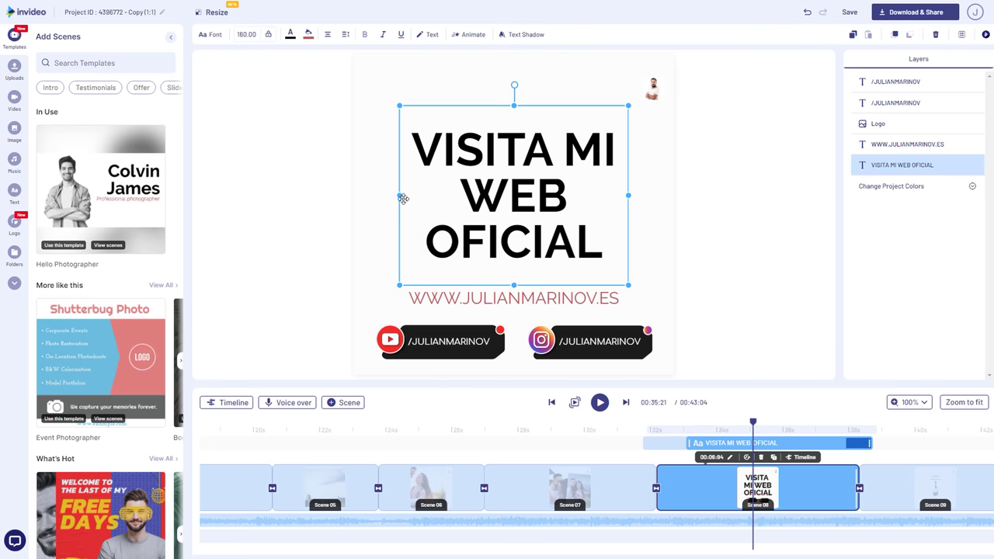
pyautogui.moveTo(401, 196); pyautogui.dragTo(354, 196)
pyautogui.moveTo(629, 197); pyautogui.dragTo(673, 197)
pyautogui.moveTo(514, 107); pyautogui.dragTo(514, 91)
# Step: Move the website text and YouTube and Instagram badges up under the title, then go to Scene 09
pyautogui.moveTo(518, 292); pyautogui.dragTo(518, 251)
pyautogui.moveTo(479, 337); pyautogui.dragTo(481, 300)
pyautogui.moveTo(590, 342); pyautogui.dragTo(589, 301)
pyautogui.click(750, 299)
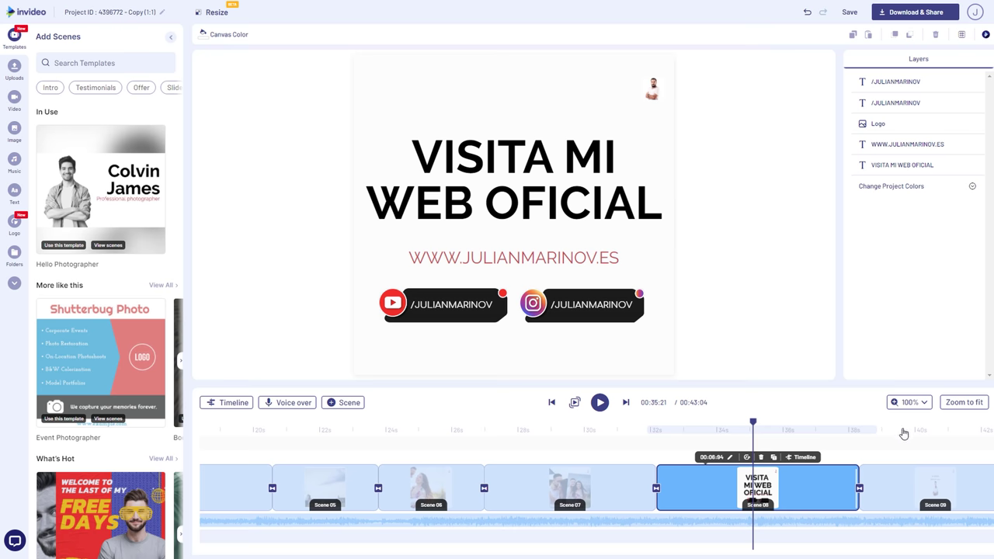
pyautogui.click(930, 430)
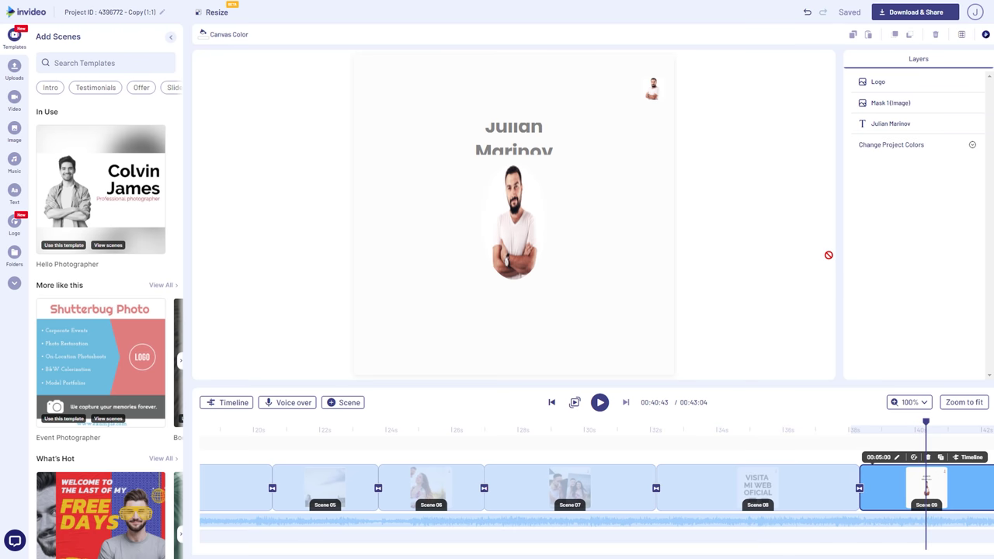
# Step: Delete Scene 09, confirming YES, and play the 00:38:84 preview from the start
pyautogui.click(479, 204)
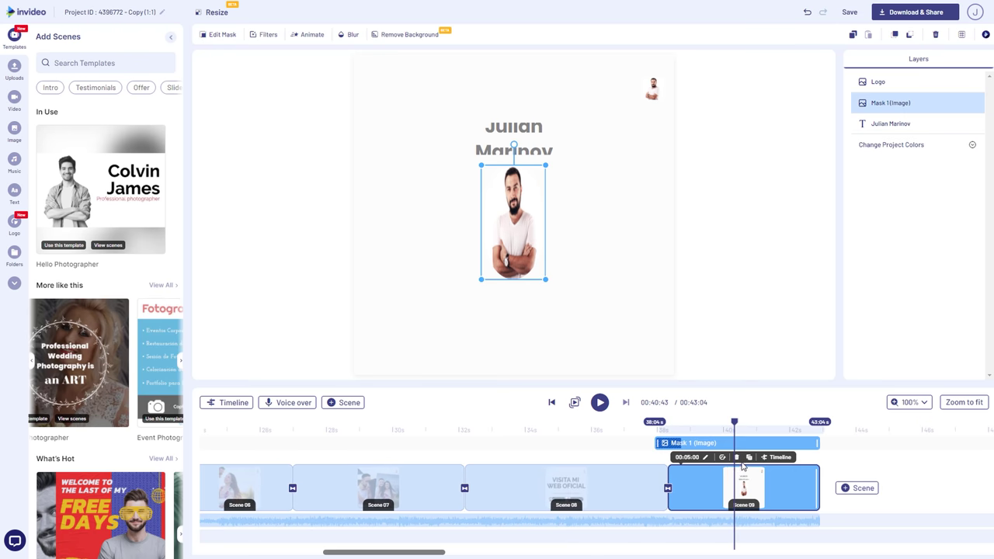
pyautogui.click(736, 457)
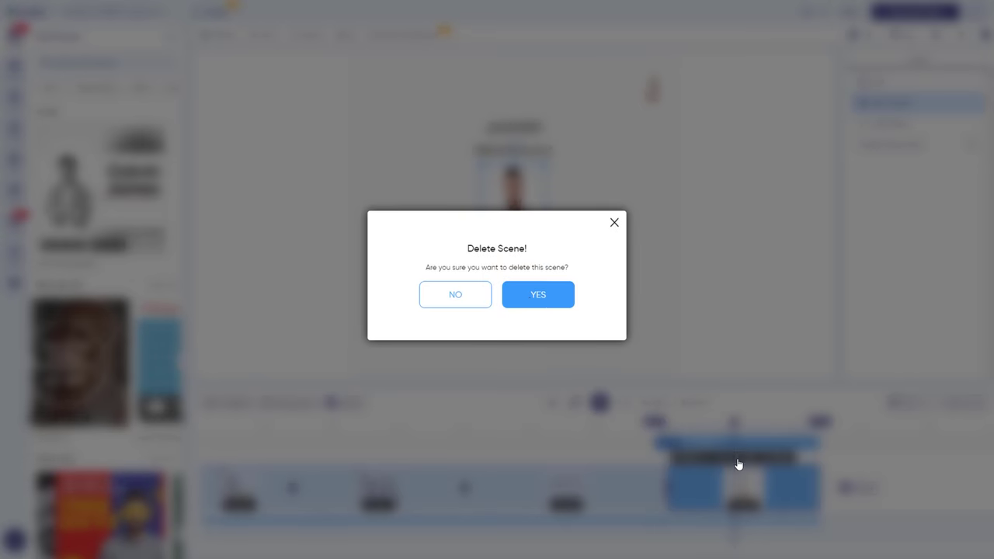
pyautogui.click(536, 301)
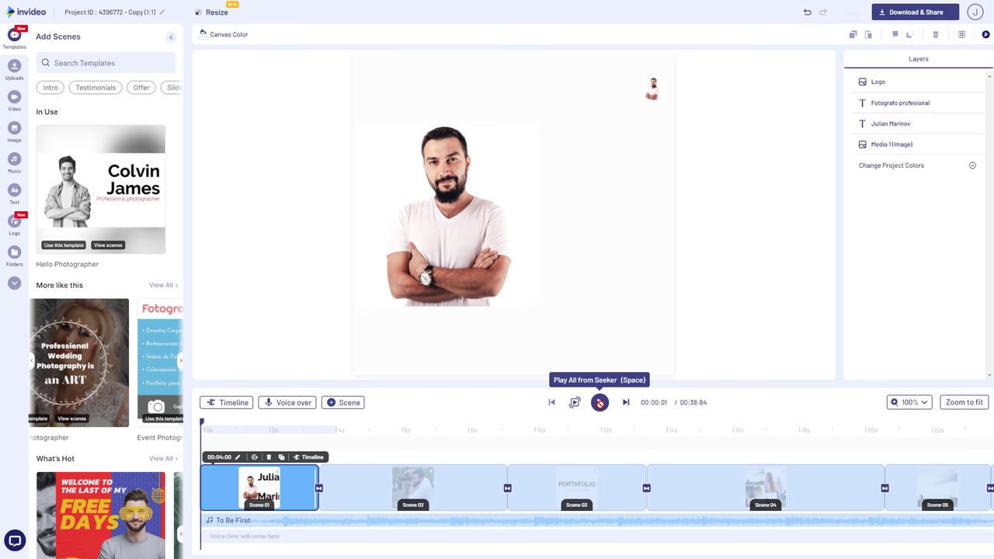
pyautogui.click(599, 403)
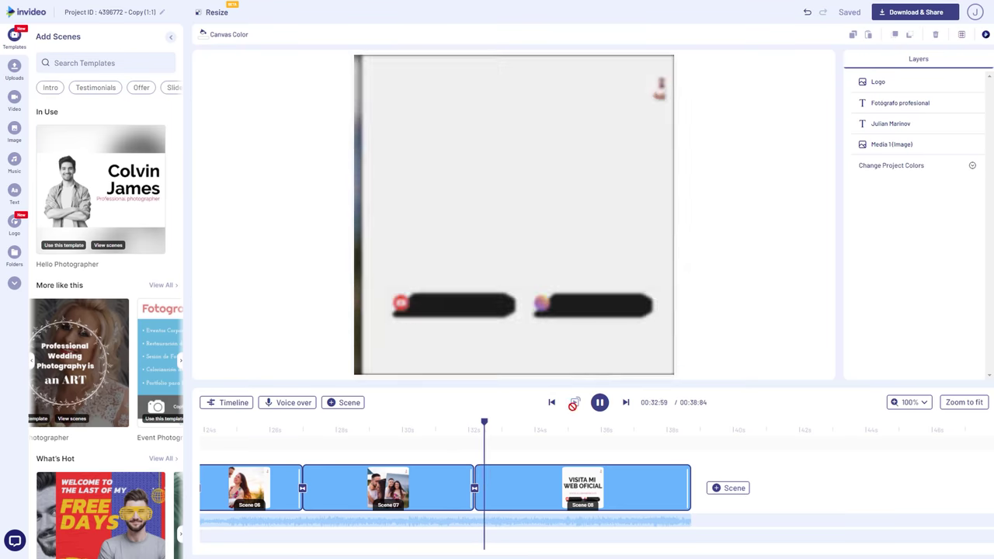
# Step: Pause the preview at Scene 07 and export the video at 1080p
pyautogui.click(398, 435)
pyautogui.click(599, 402)
pyautogui.click(476, 345)
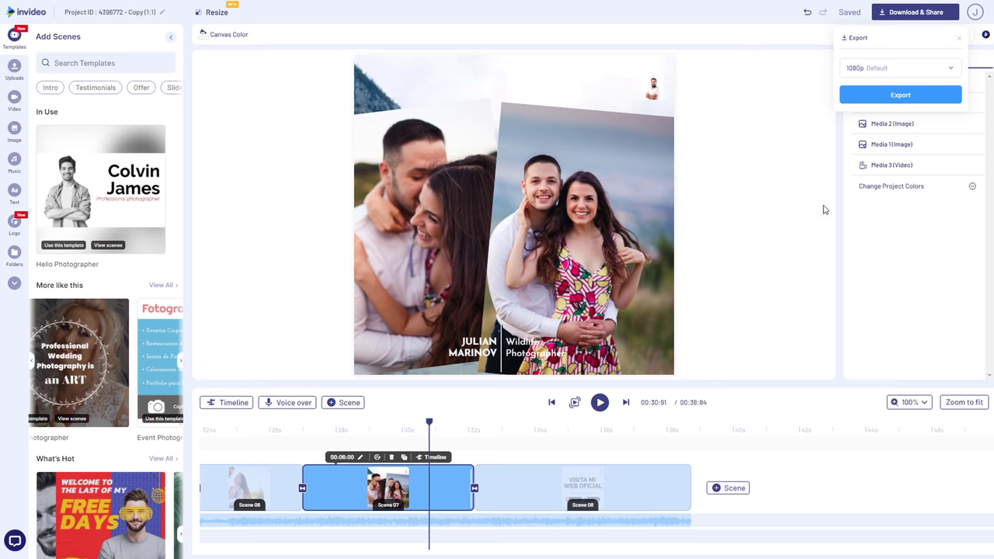
pyautogui.click(869, 94)
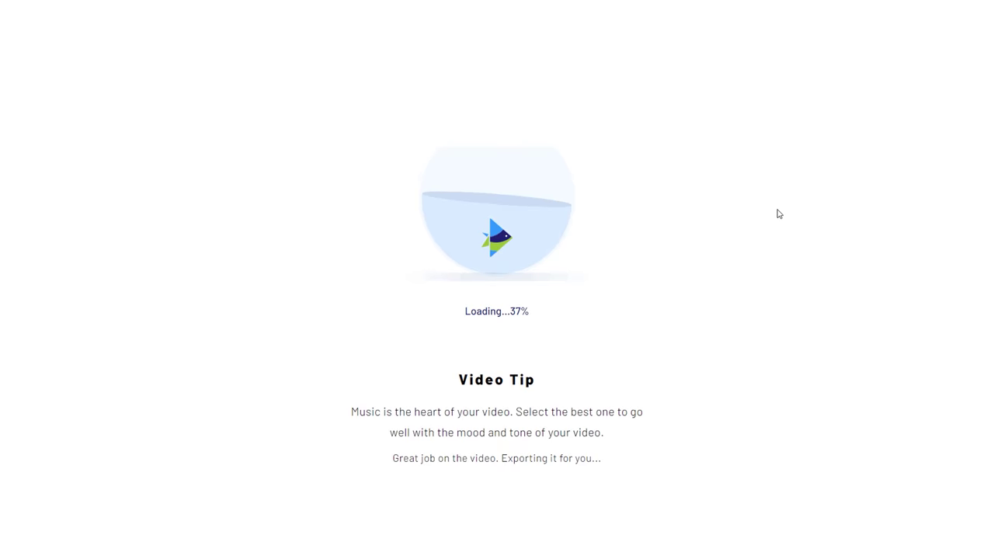
pyautogui.scroll(-6, 733, 281)
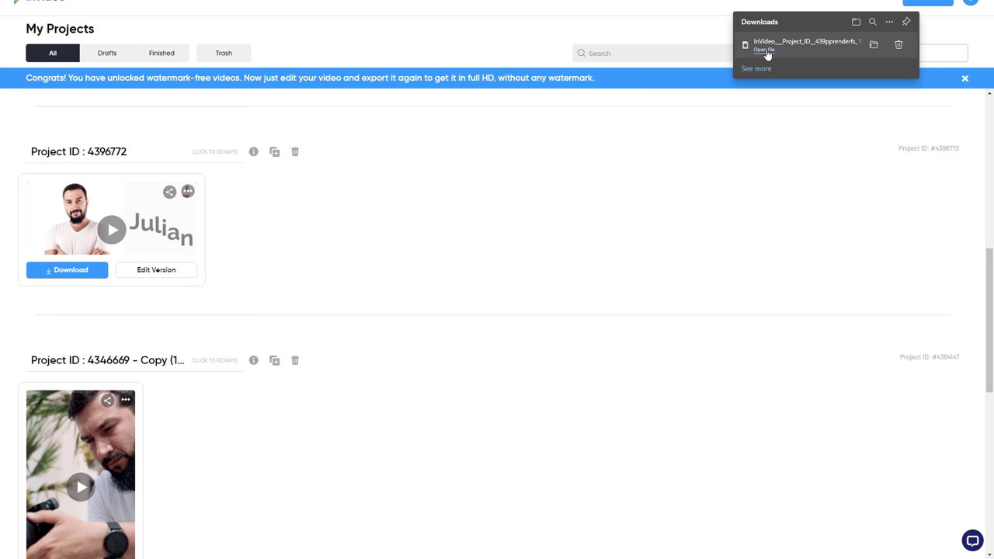
# Step: Open the downloaded 21.2 MB video and play it maximized in full screen
pyautogui.click(765, 49)
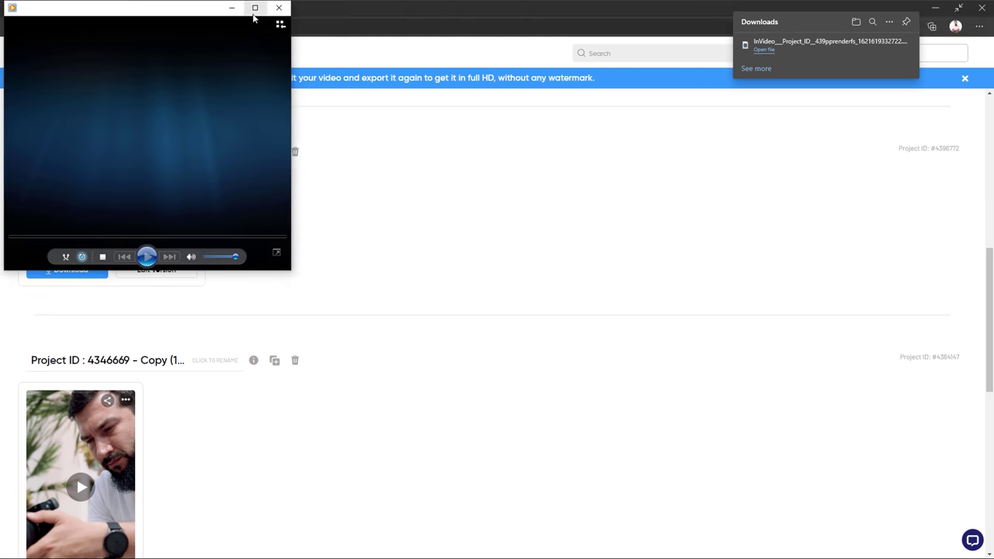
pyautogui.click(253, 7)
pyautogui.doubleClick(652, 238)
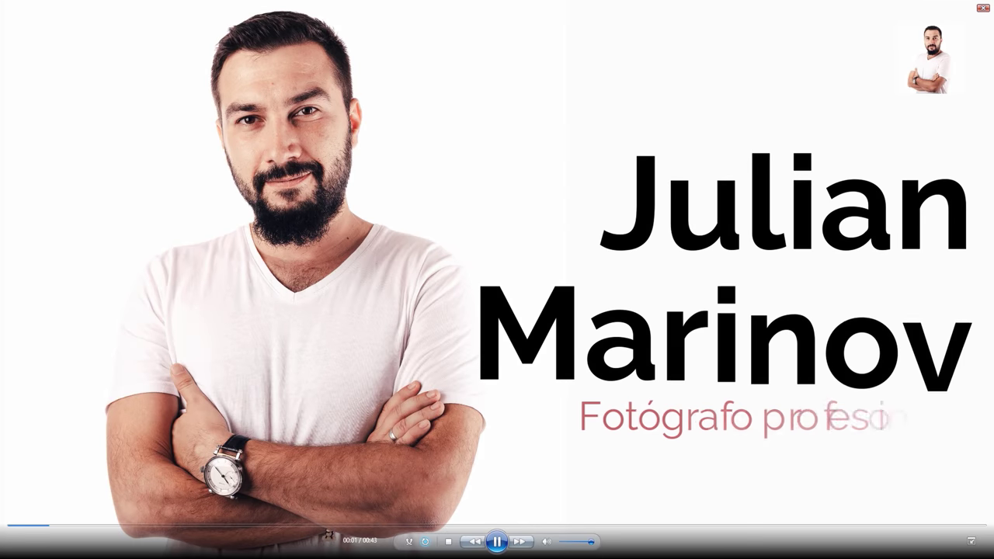